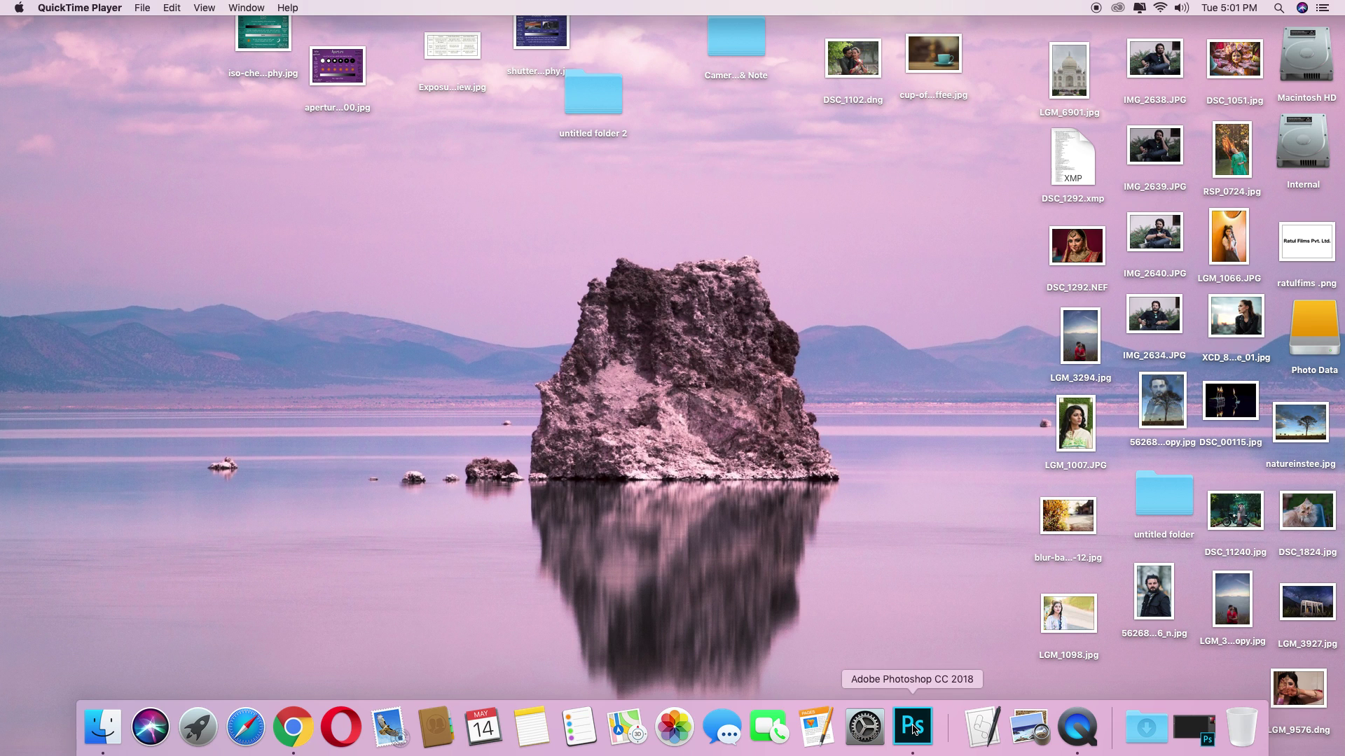
Open the raw photo DSC_1102.dng from the Desktop into Camera Raw
left_click(912, 728)
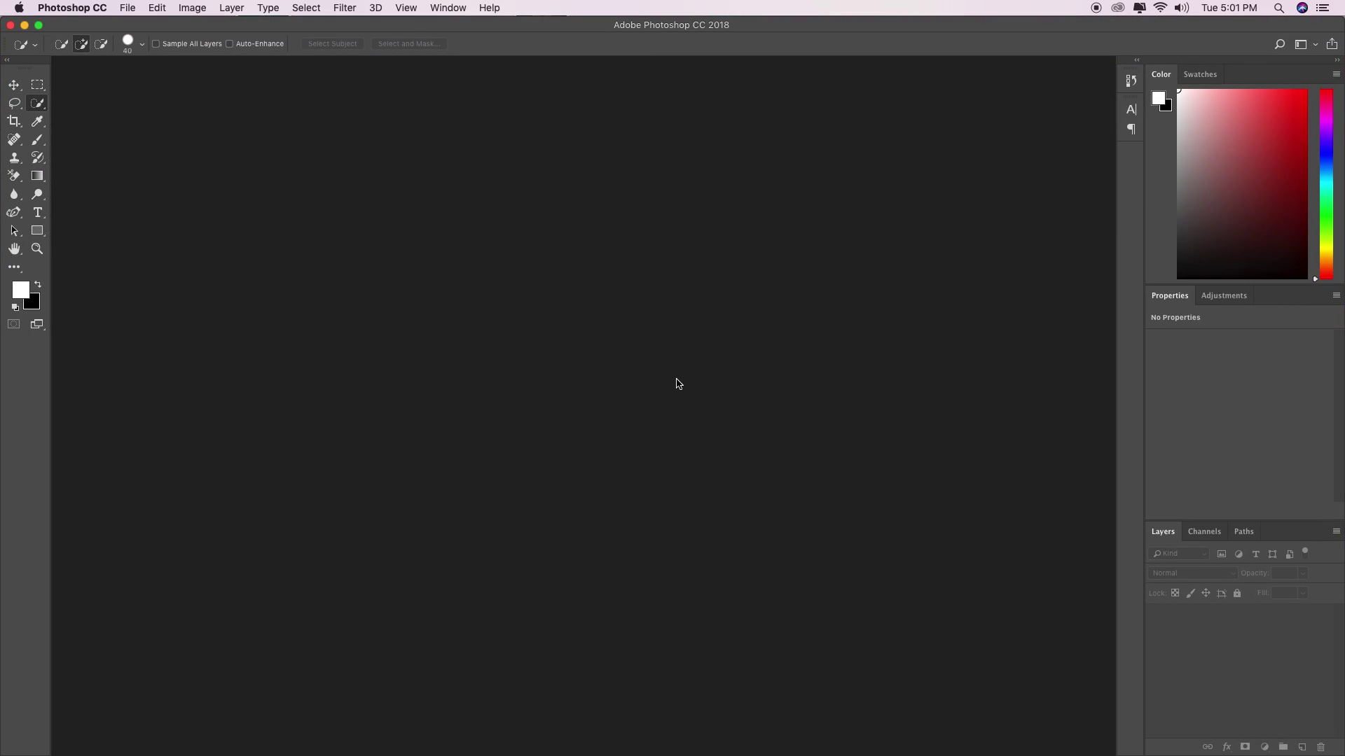
double_click(596, 332)
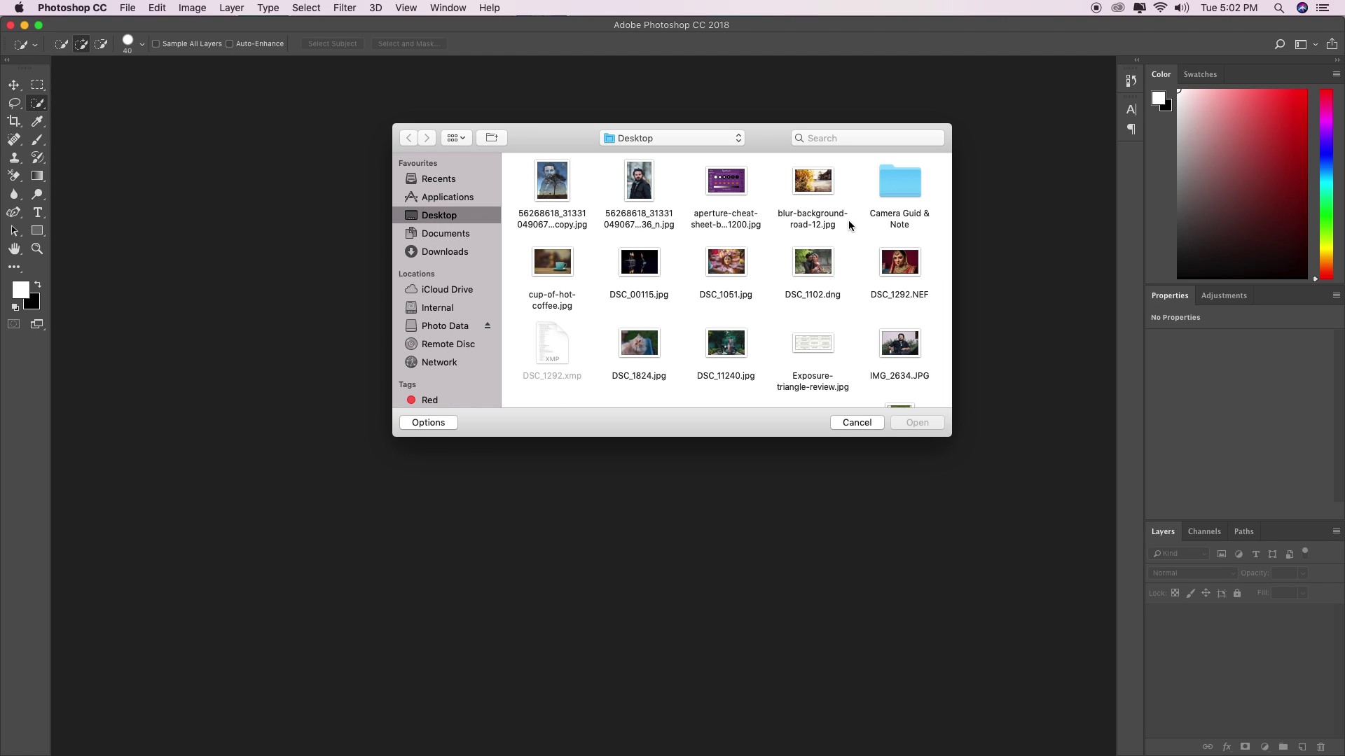
left_click(814, 263)
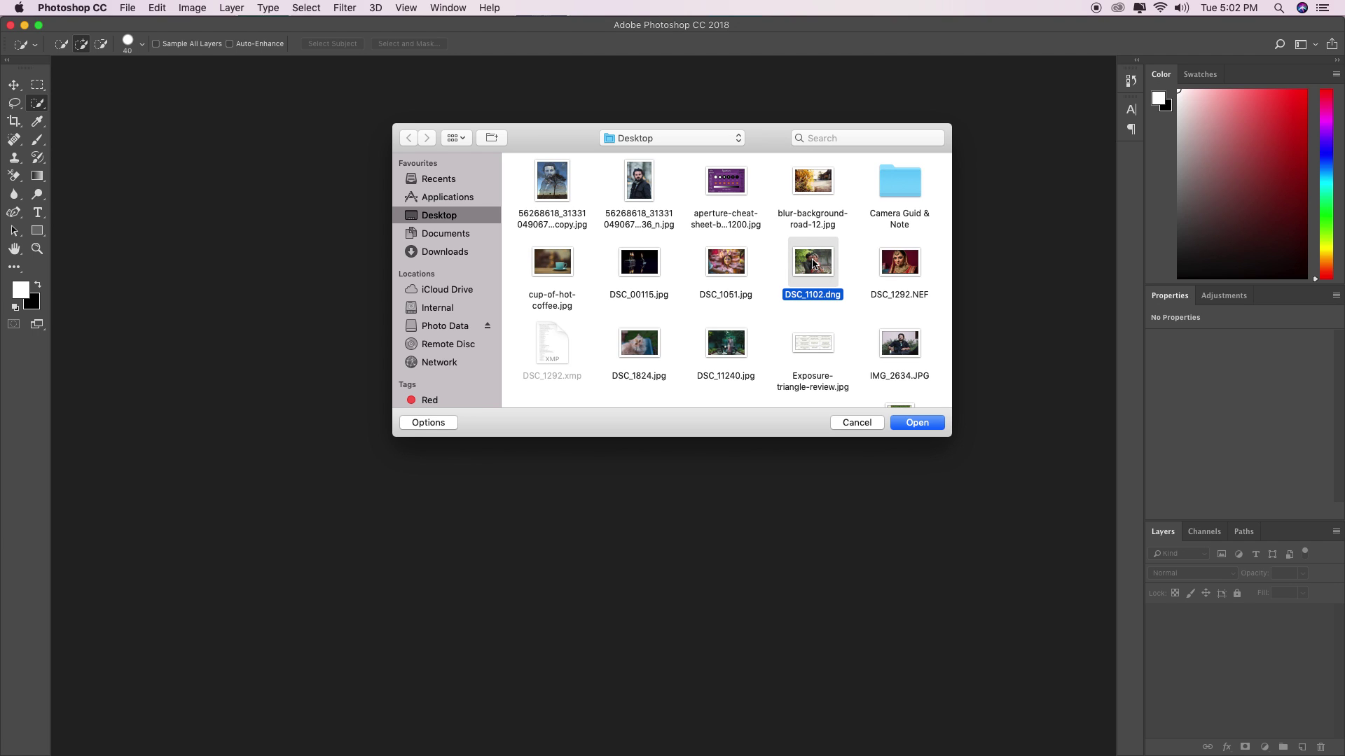
left_click(928, 423)
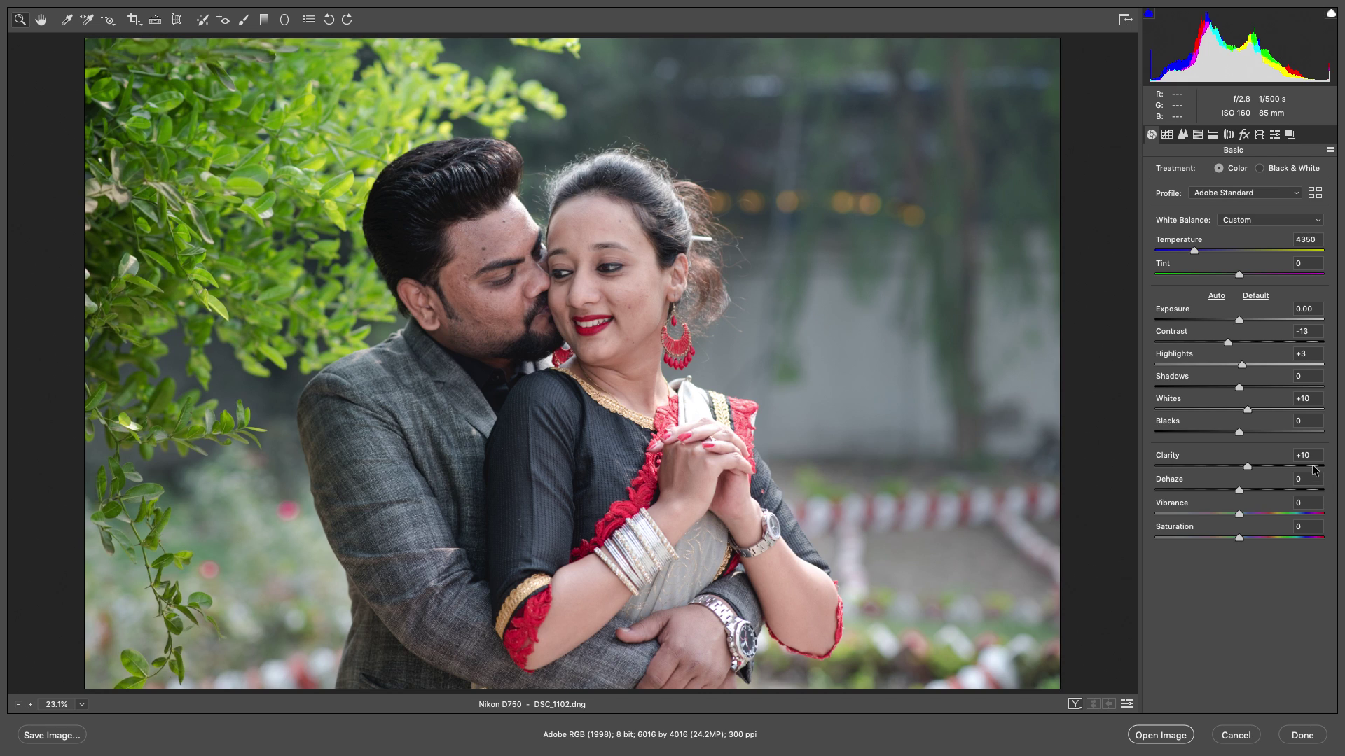
Reset Basic tone sliders to default, set Clarity to 0 and white balance to As Shot
left_click(1254, 295)
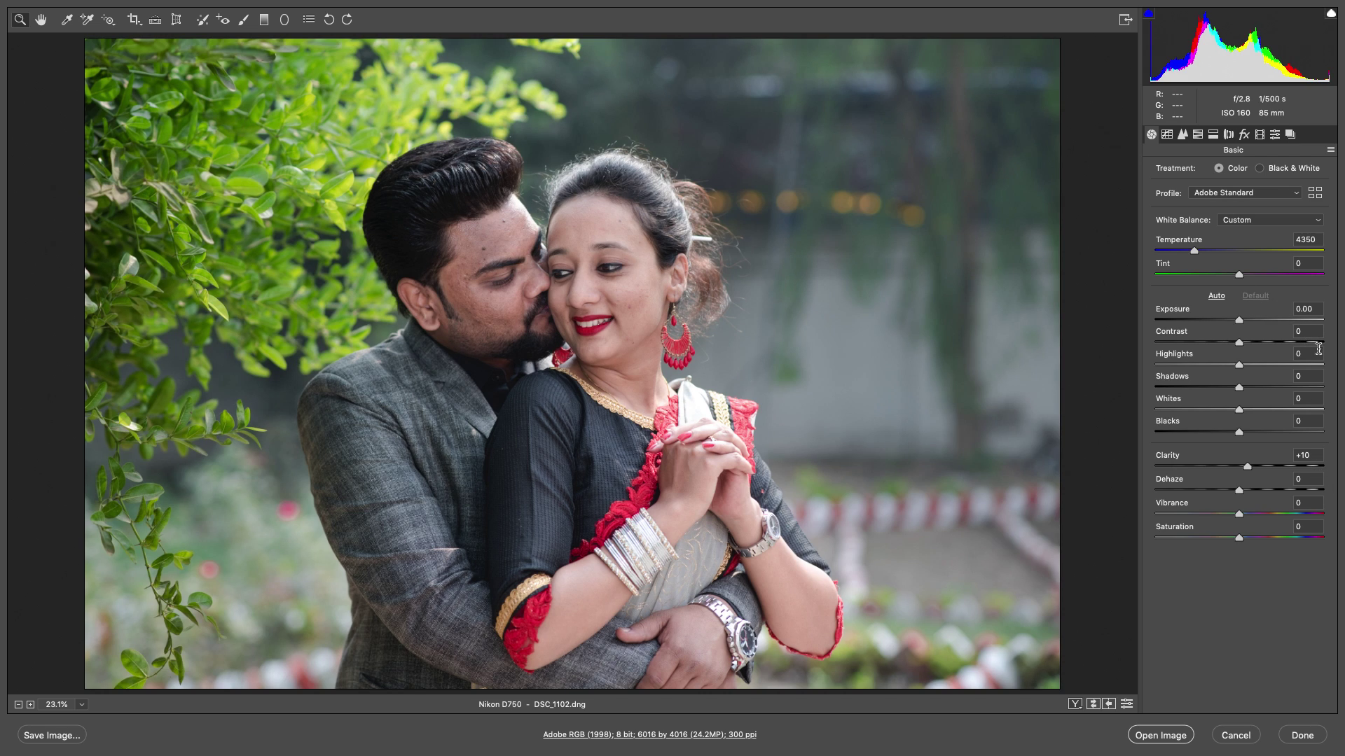
left_click(1306, 455)
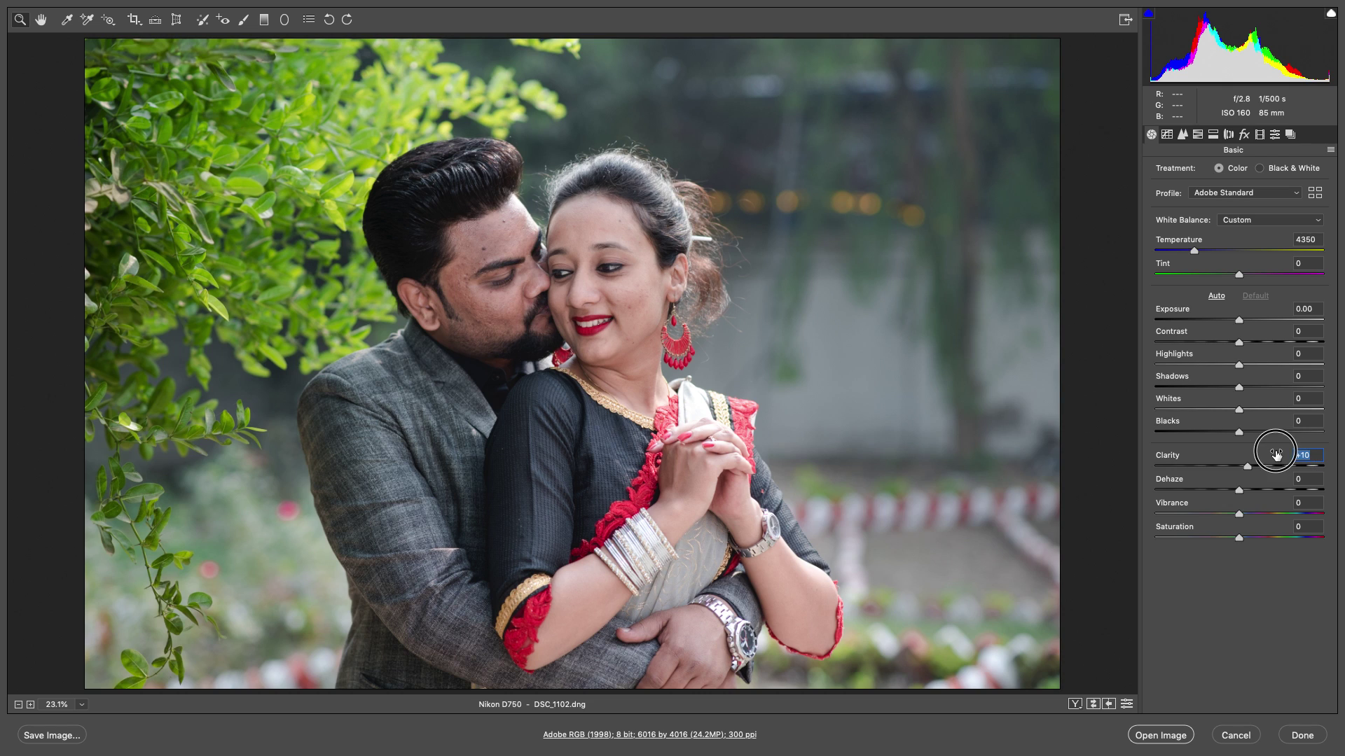
type("0")
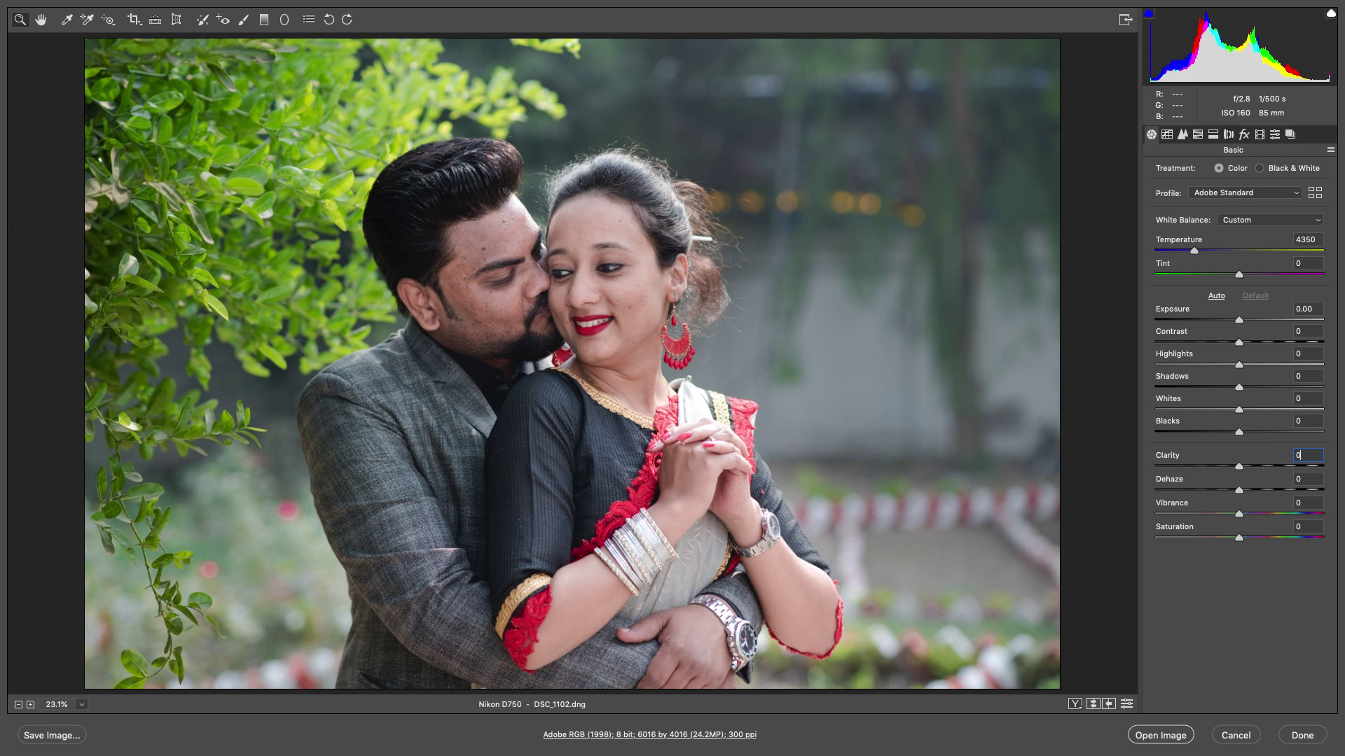
left_click(1272, 223)
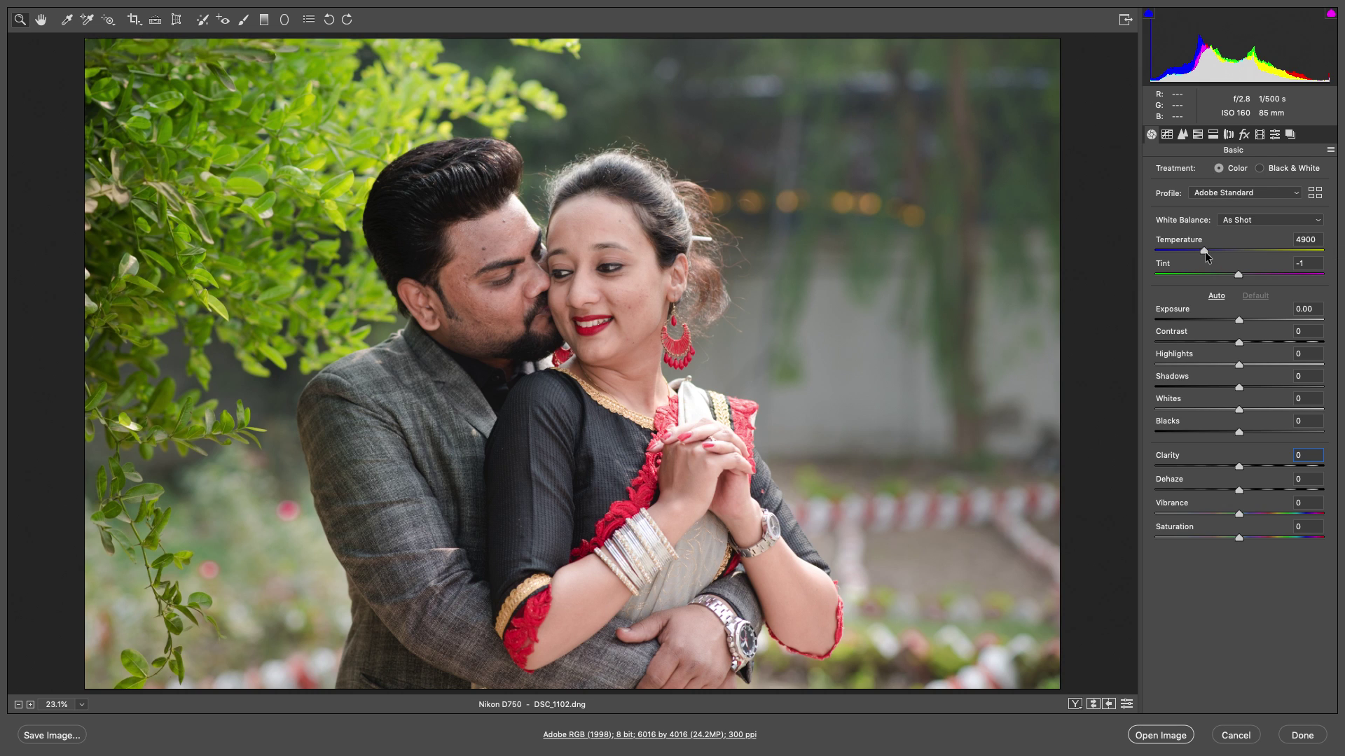
Set white balance to Temperature 4400 and Tint +12, then apply Auto tone
left_click_drag(1204, 252, 1197, 253)
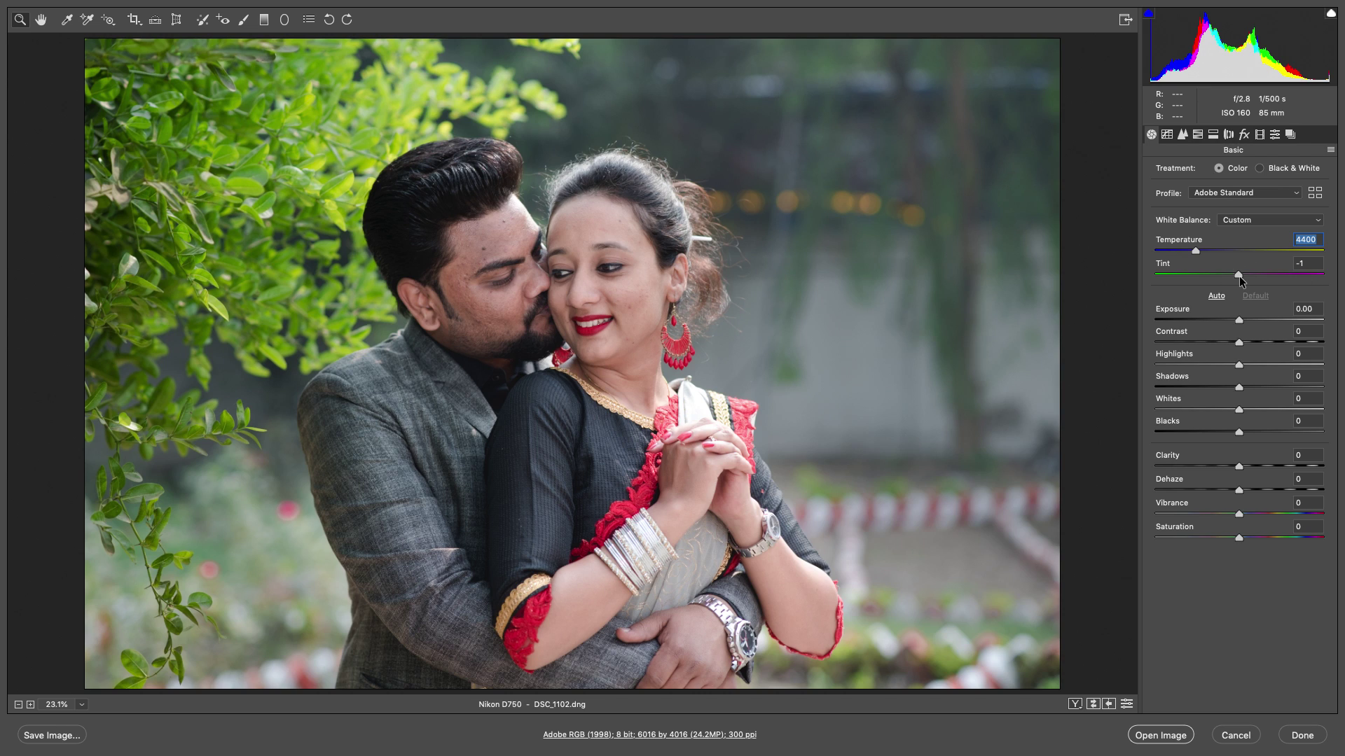
left_click_drag(1239, 276, 1244, 276)
left_click_drag(1243, 276, 1250, 279)
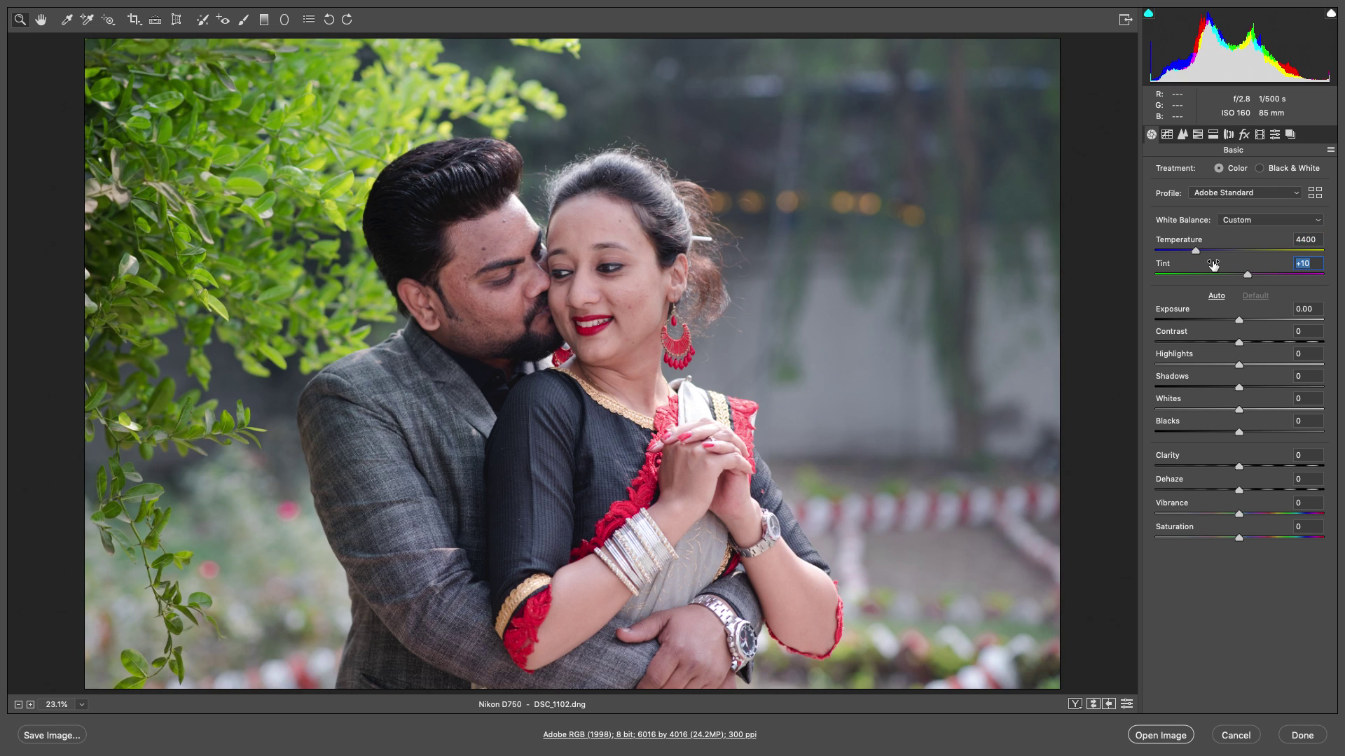
left_click(1198, 252)
left_click(1249, 276)
left_click_drag(1251, 278, 1252, 278)
left_click(1216, 297)
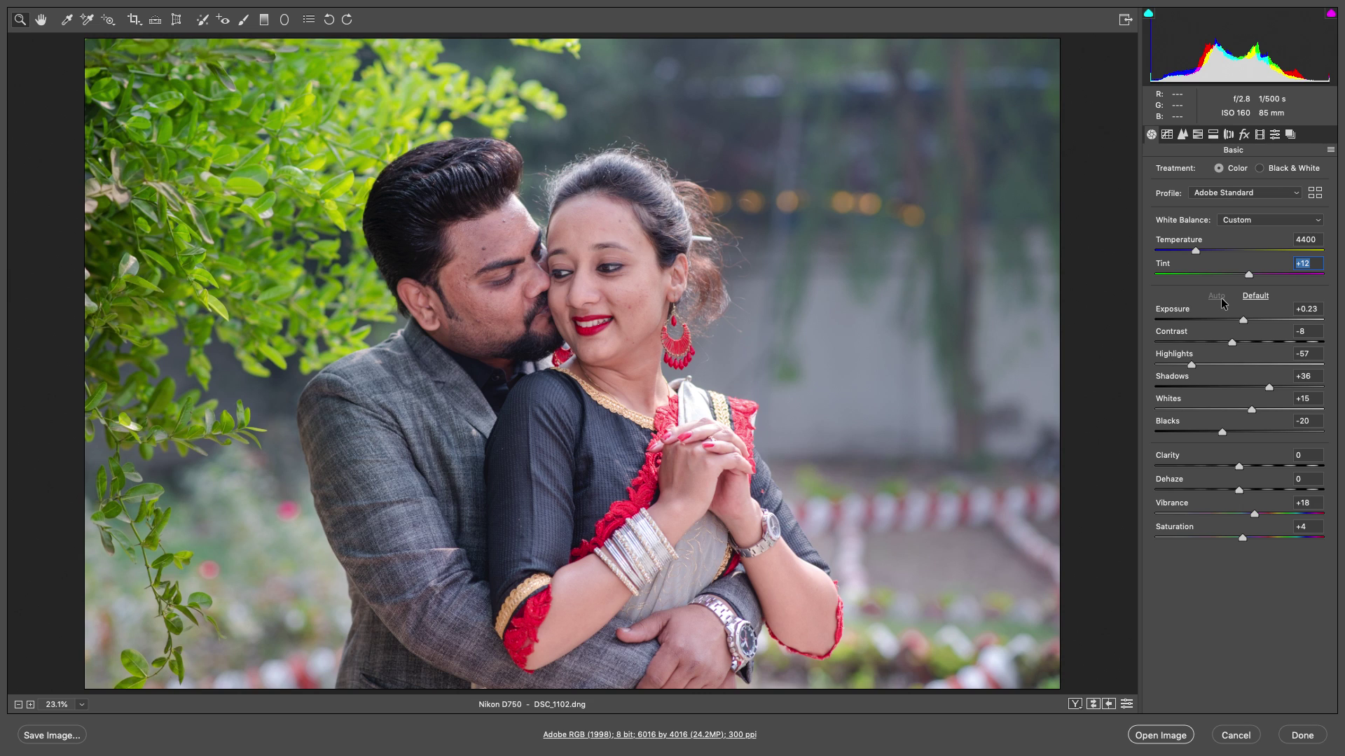
Set Vibrance to 0, Highlights to -100 and Exposure to +0.05
left_click(1307, 503)
type("0")
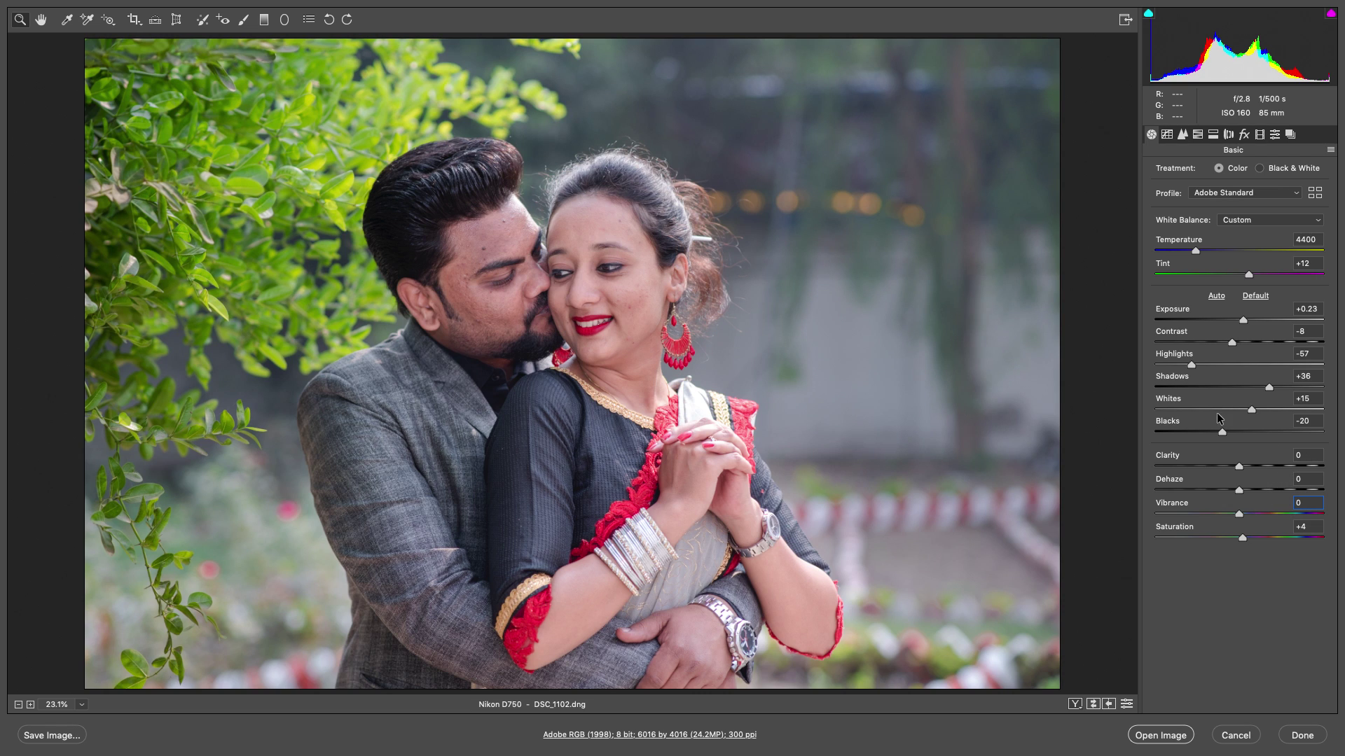
left_click_drag(1193, 363, 1141, 362)
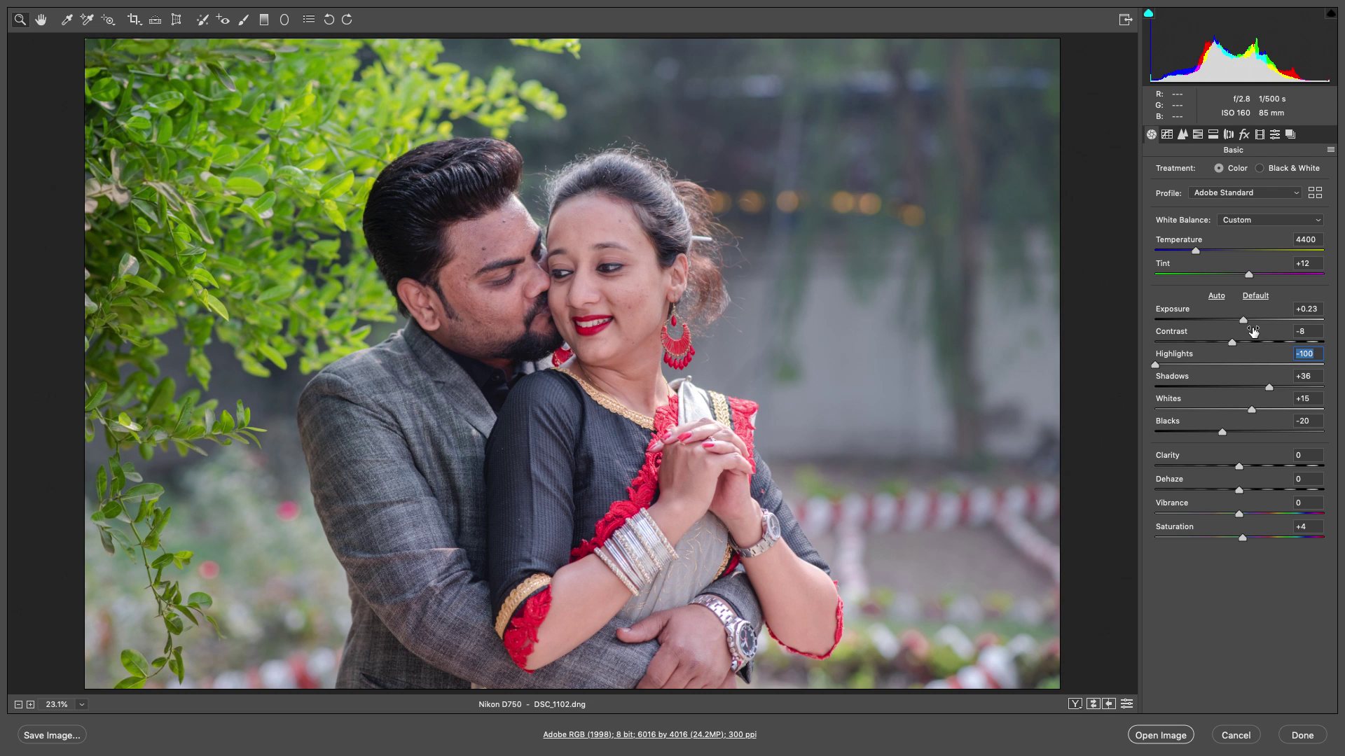
left_click_drag(1245, 322, 1242, 325)
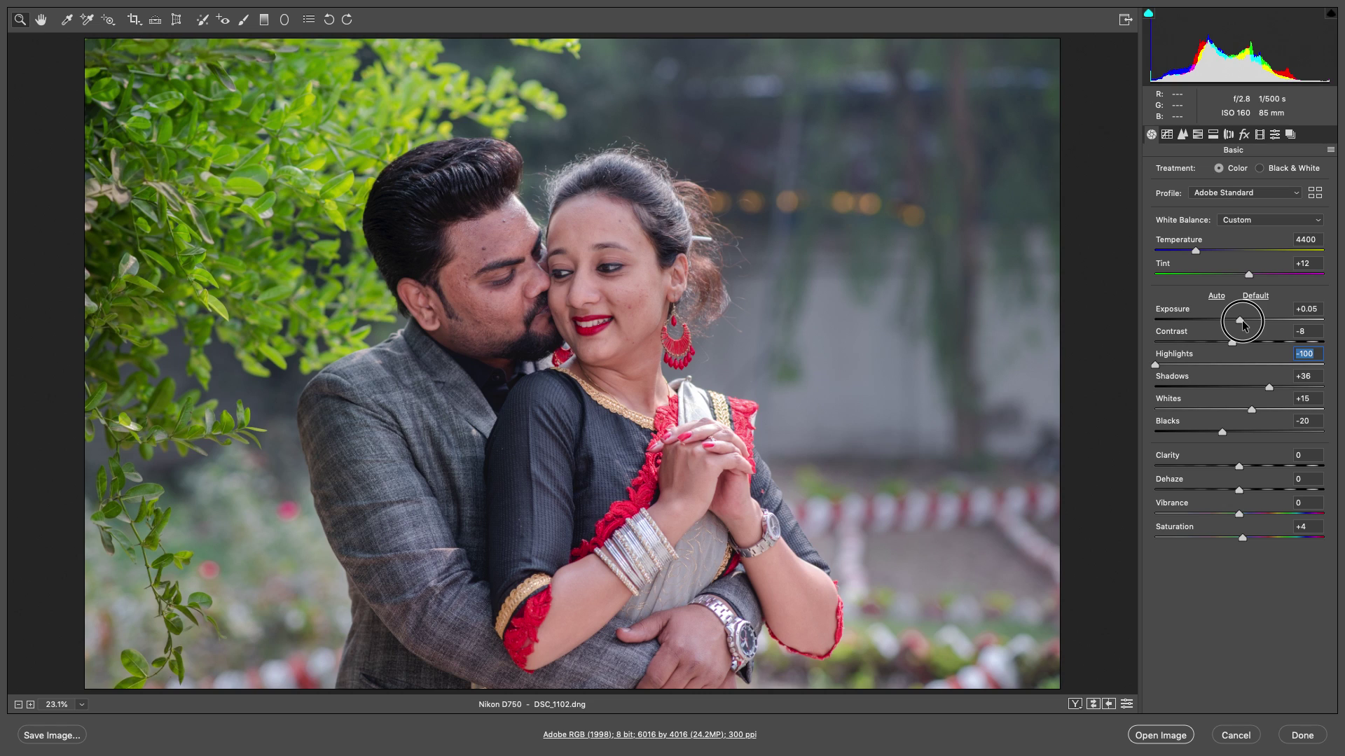
left_click(1241, 322)
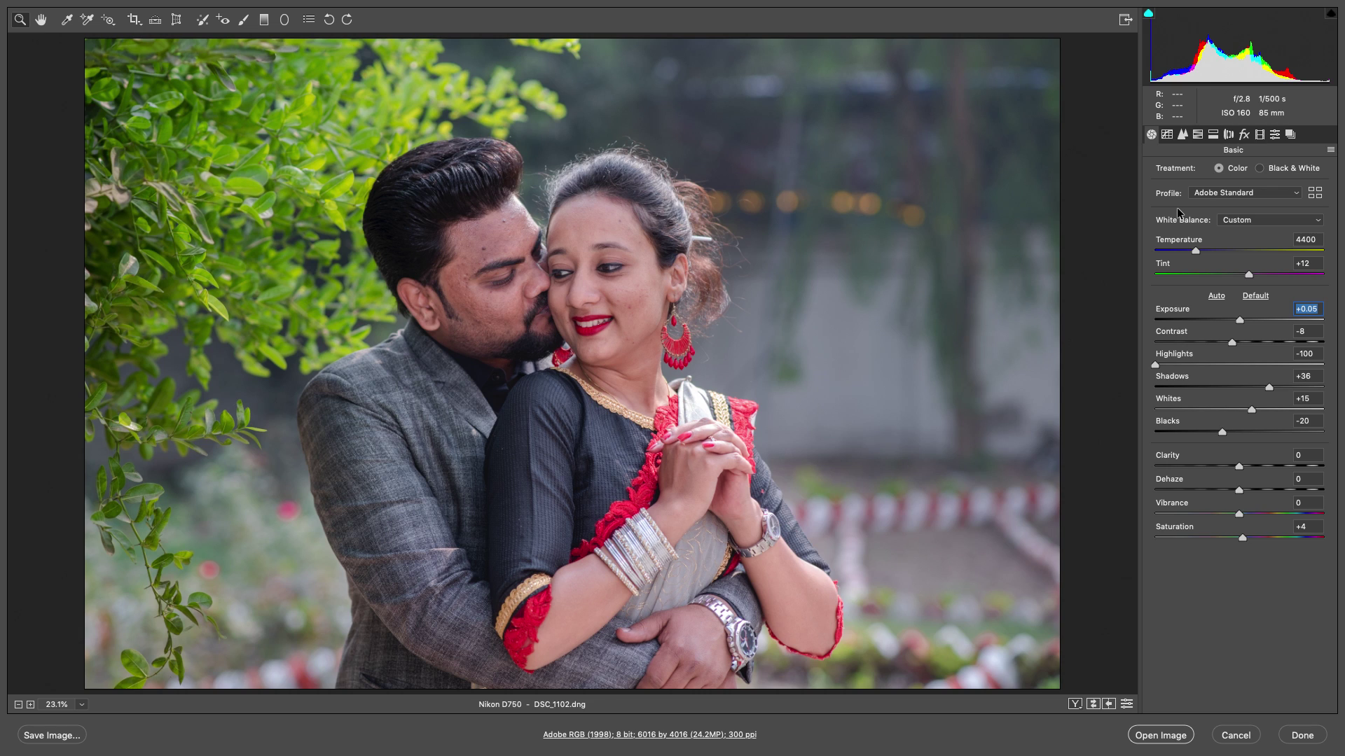
left_click(1198, 135)
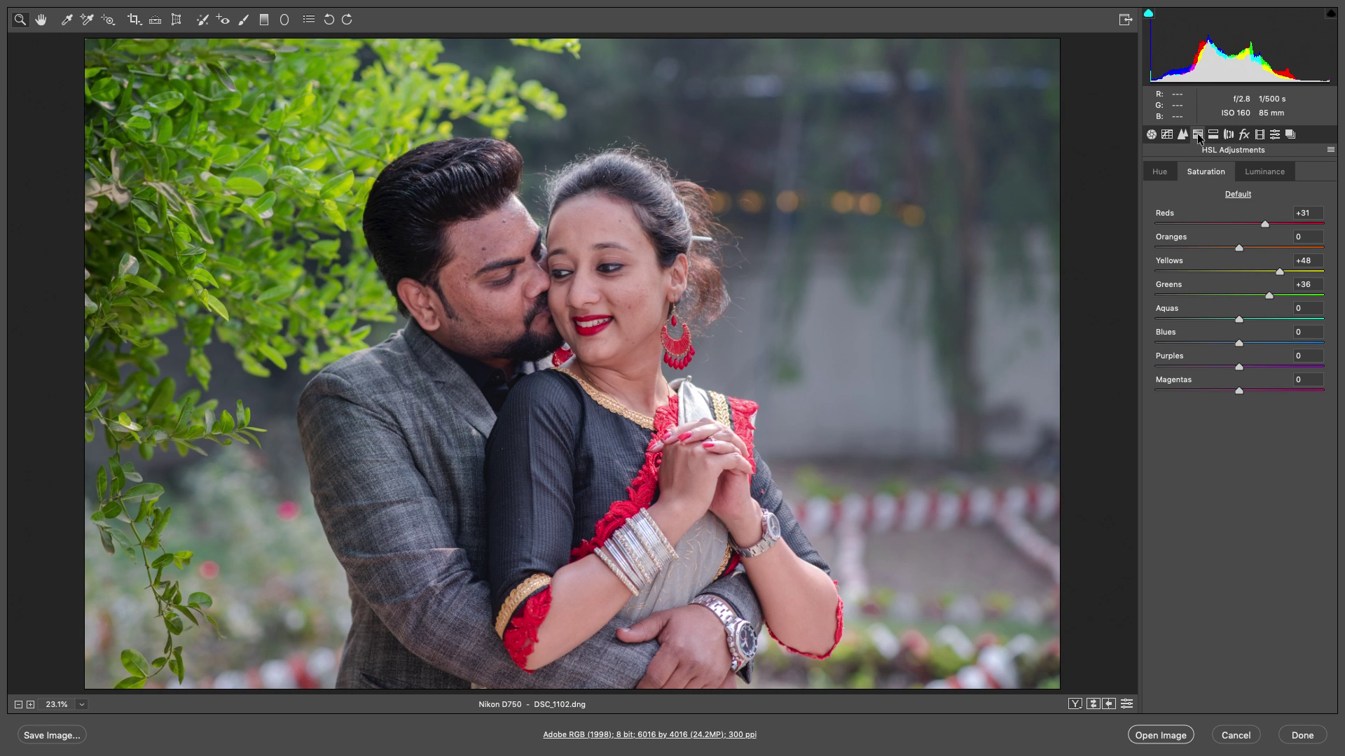
Reset HSL values to default and raise Oranges luminance to +52
left_click(1244, 195)
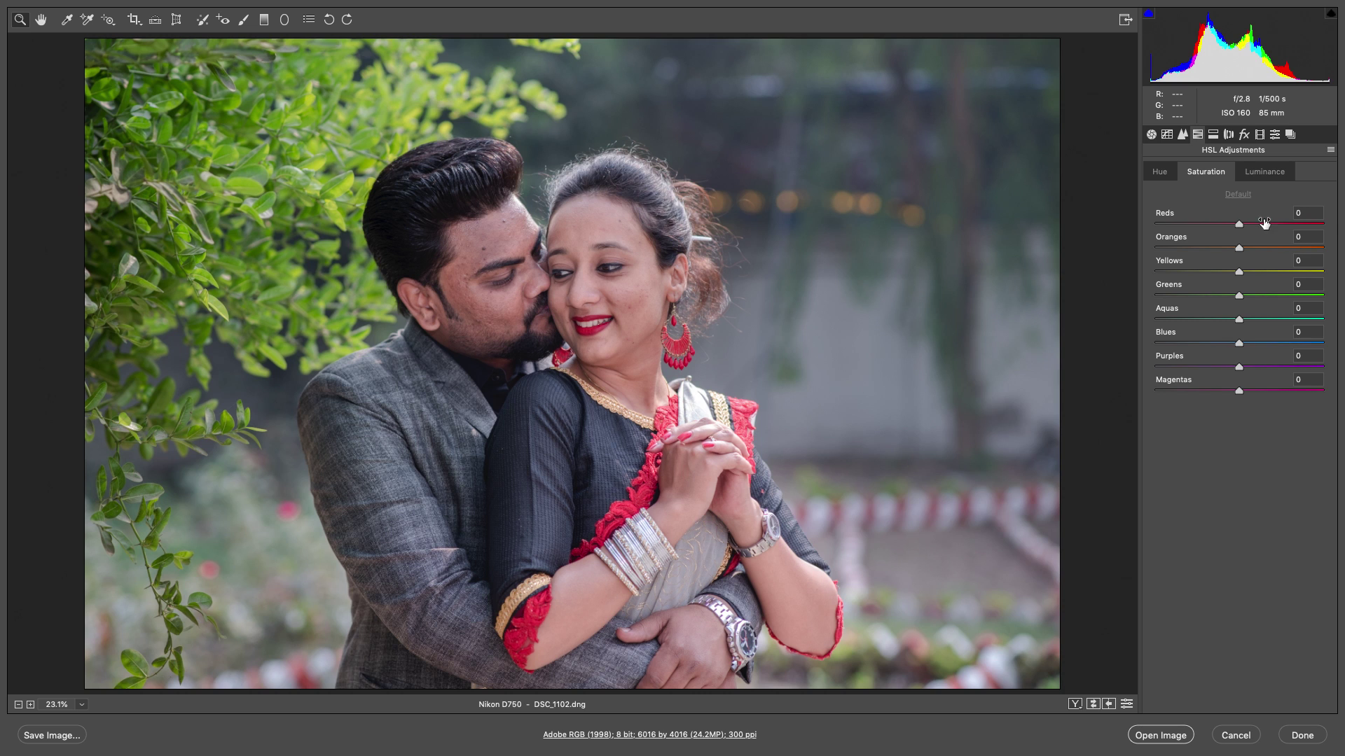
left_click(1271, 175)
mouse_move(1273, 249)
left_mouse_down()
mouse_move(1316, 265)
mouse_move(1272, 262)
left_mouse_up()
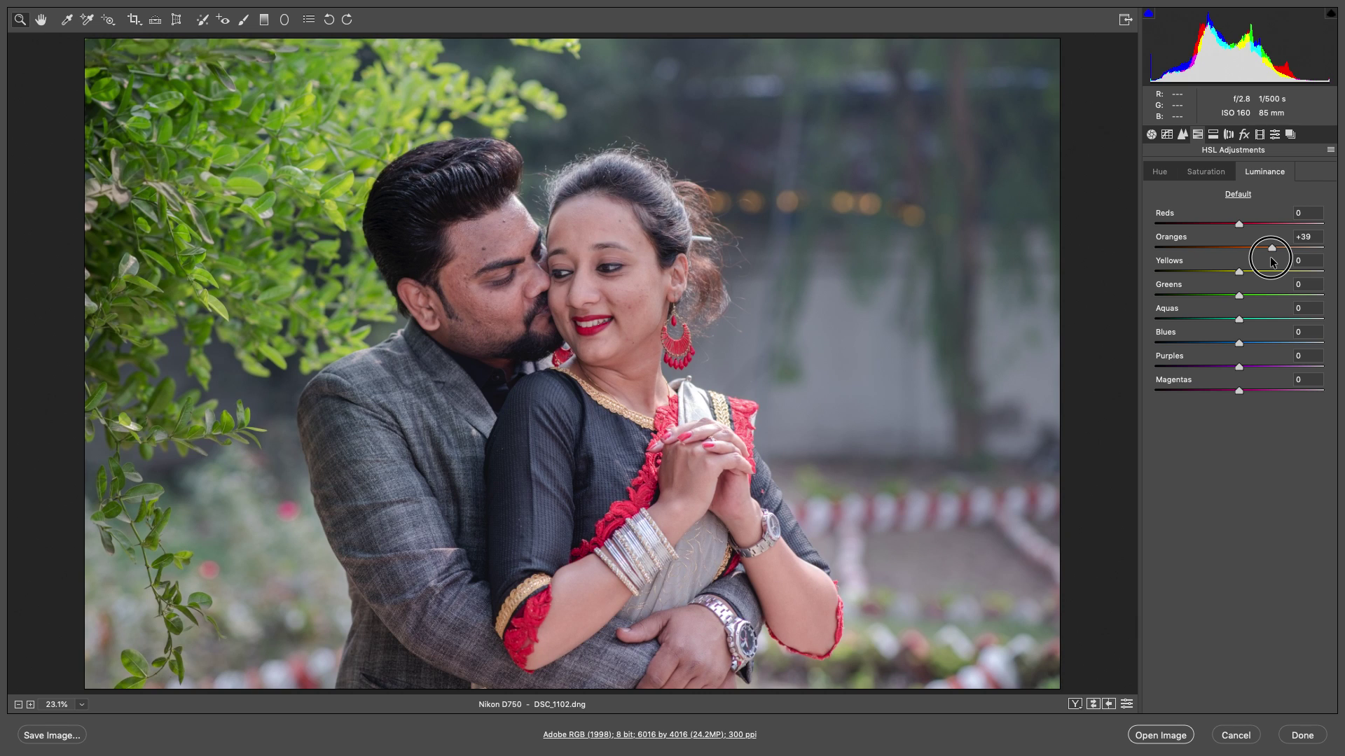
mouse_move(1273, 262)
left_mouse_down()
mouse_move(1285, 263)
mouse_move(1254, 263)
mouse_move(1305, 261)
mouse_move(1254, 261)
mouse_move(1308, 261)
mouse_move(1263, 263)
mouse_move(1282, 262)
left_mouse_up()
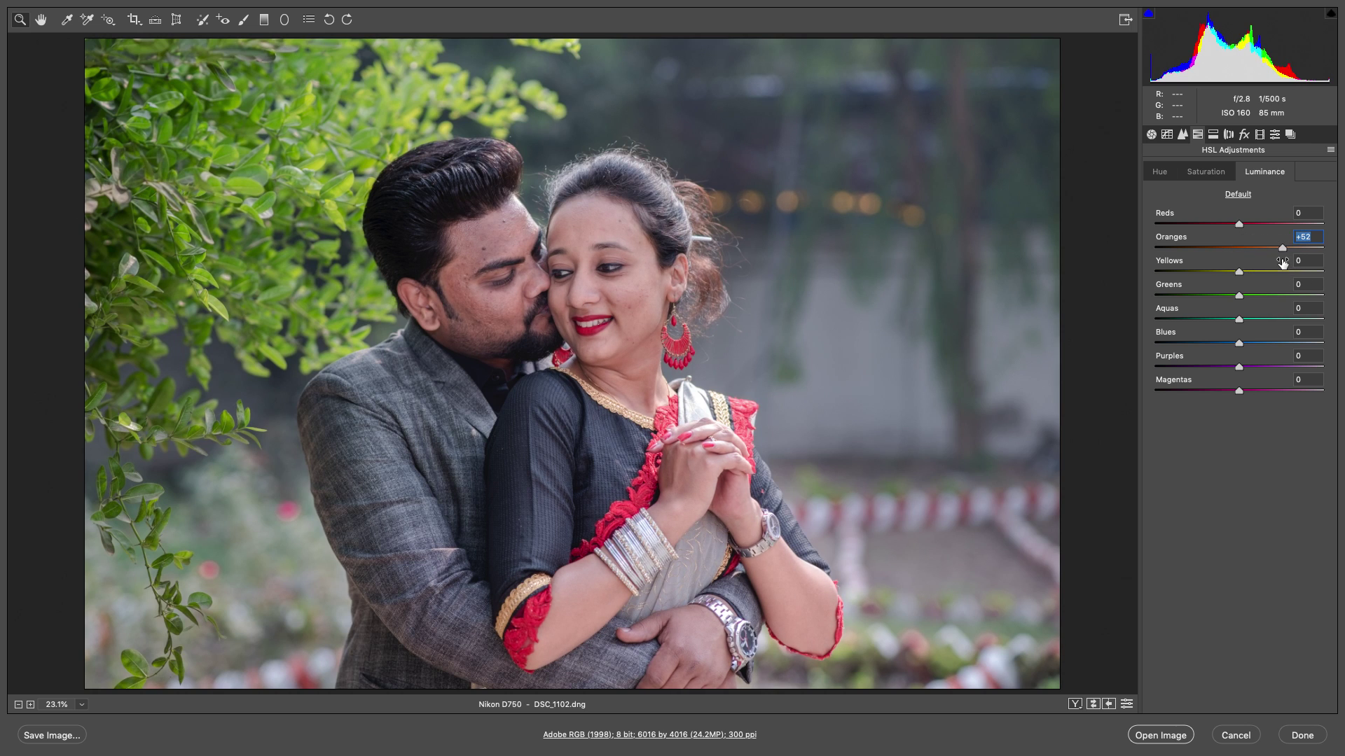
Set HSL saturation to Reds +14, Yellows +63 and Greens +43
left_click(1211, 173)
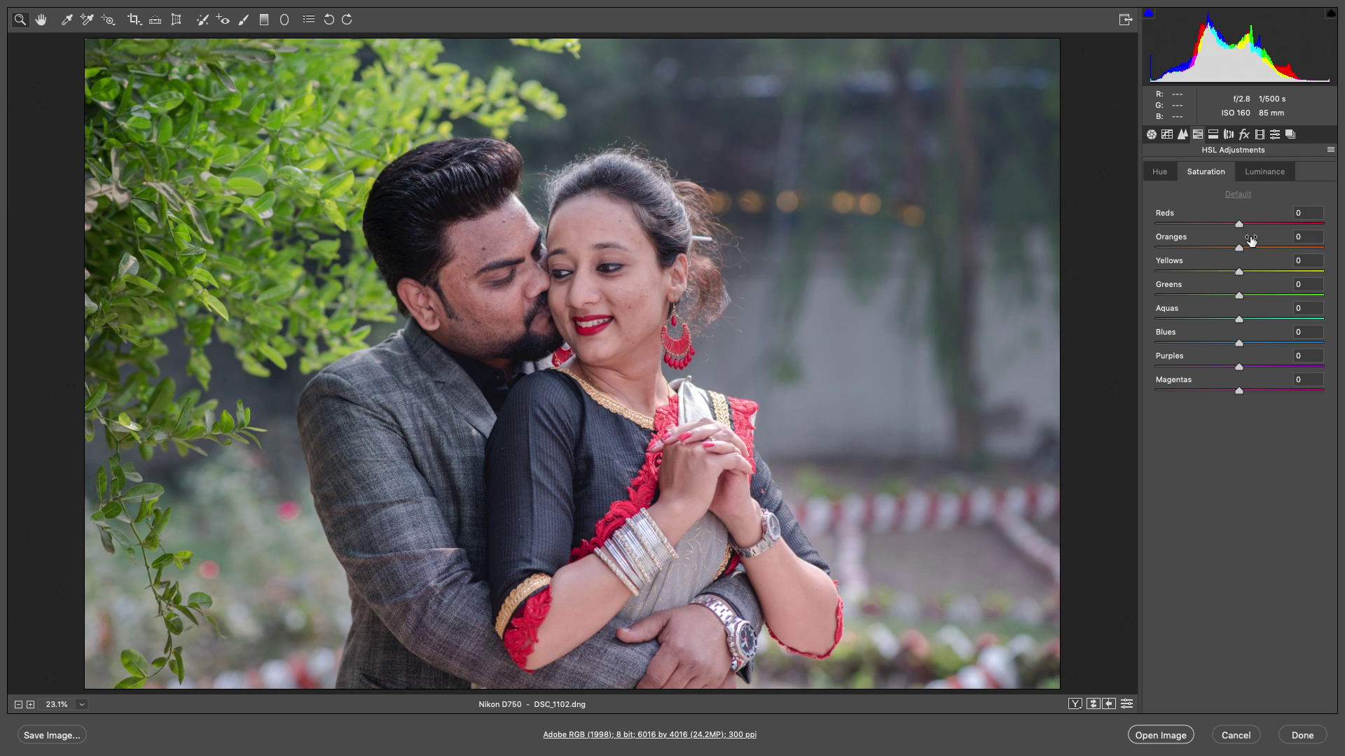
left_click_drag(1241, 223, 1254, 225)
left_click_drag(1240, 273, 1242, 274)
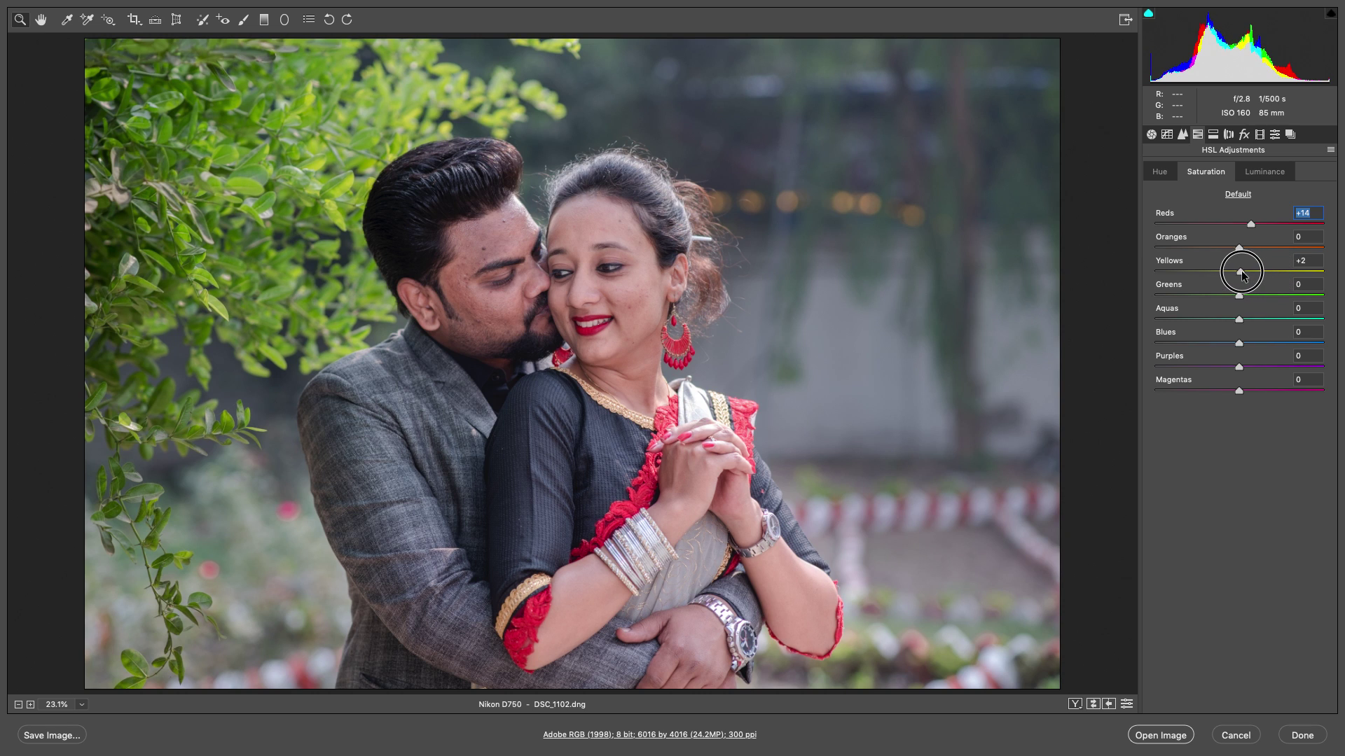
mouse_move(1240, 300)
left_mouse_down()
mouse_move(1319, 304)
mouse_move(1294, 303)
left_mouse_up()
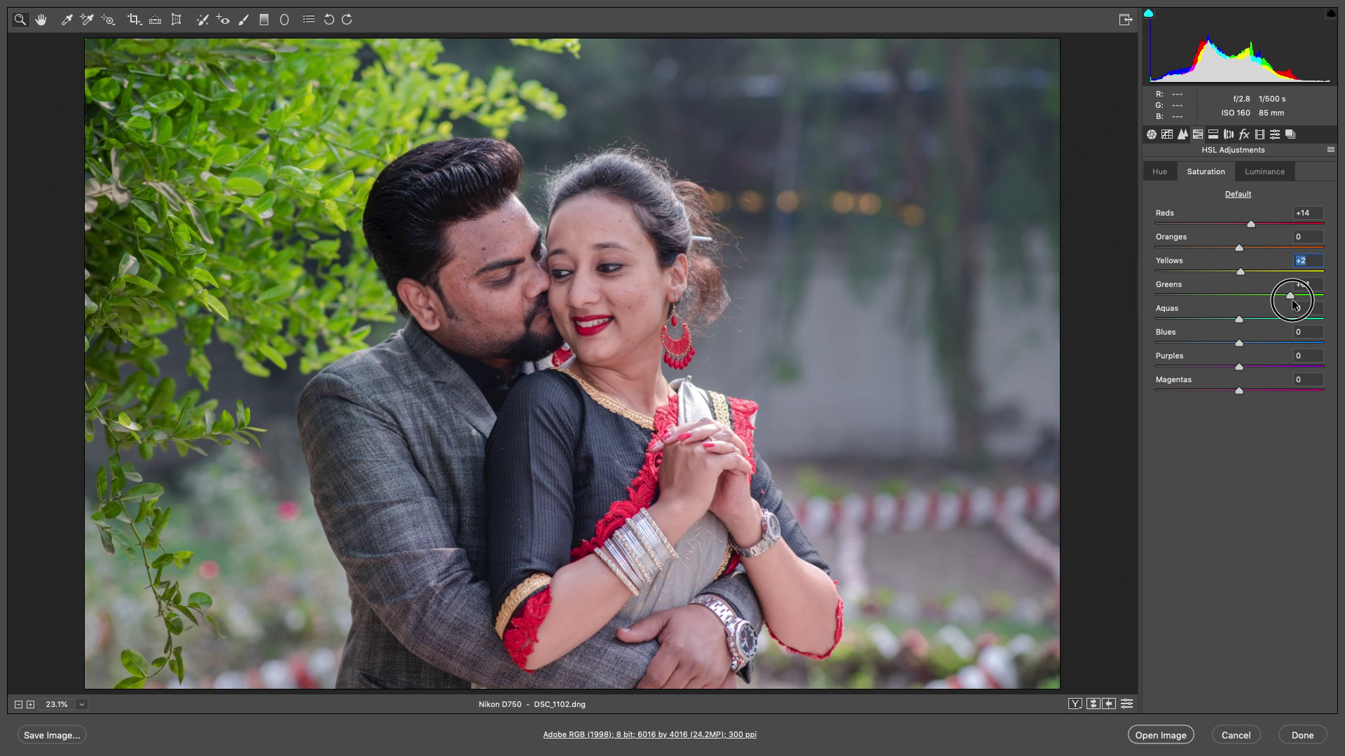
left_click_drag(1294, 304, 1270, 304)
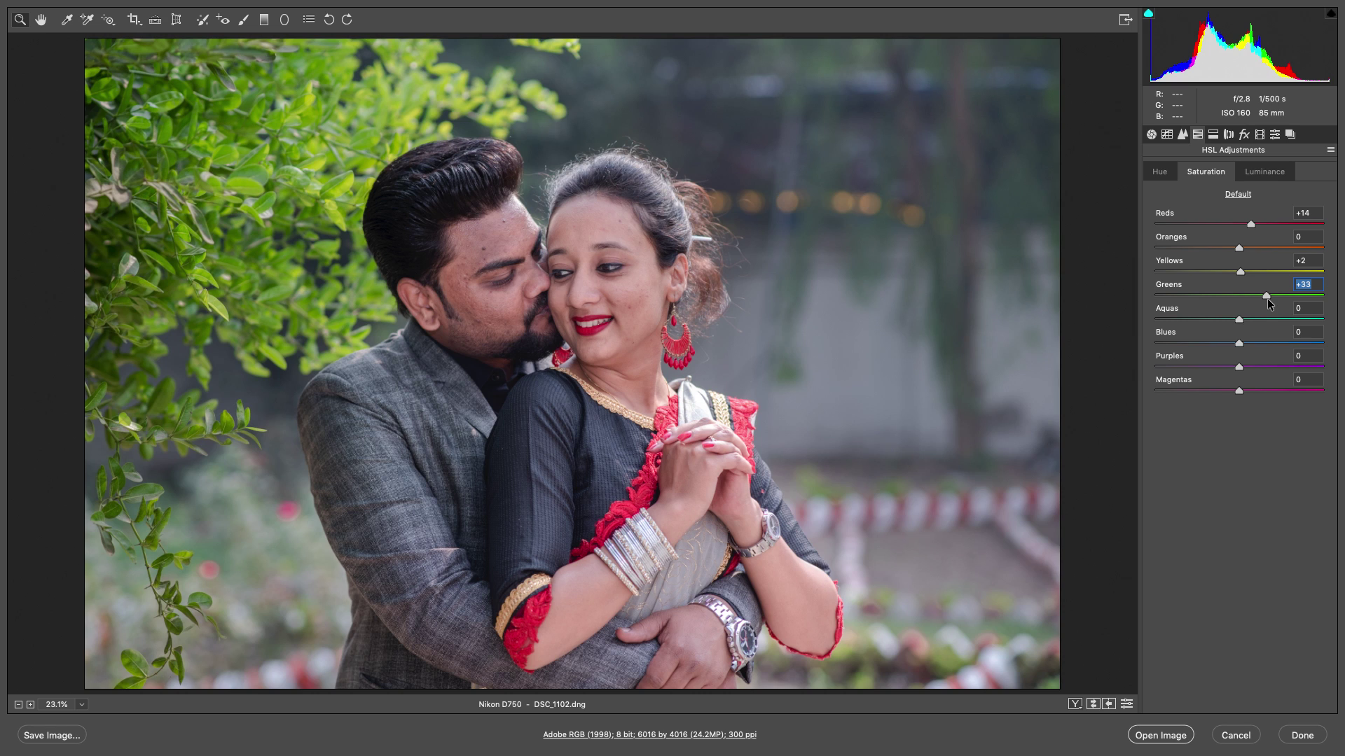
left_click_drag(1268, 297, 1277, 299)
mouse_move(1240, 274)
left_mouse_down()
mouse_move(1301, 275)
mouse_move(1285, 274)
left_mouse_up()
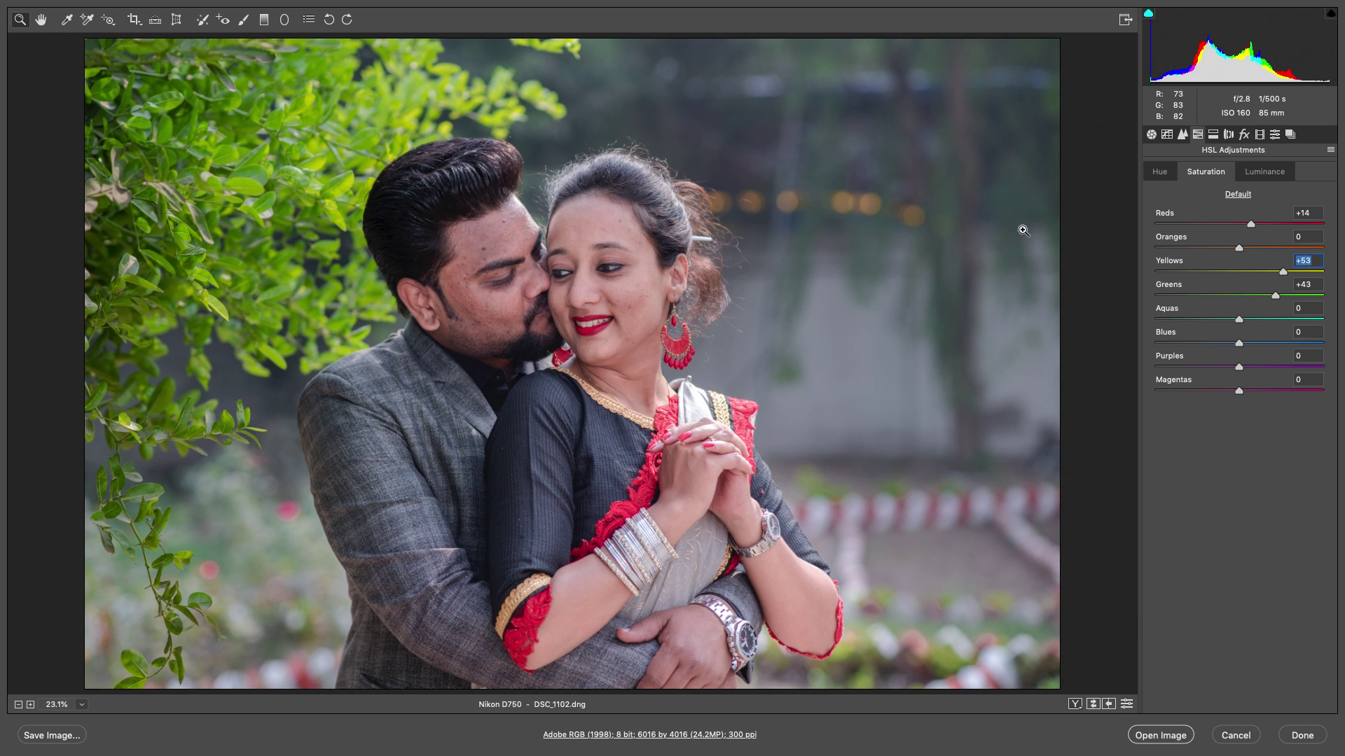
In the Basic panel, settle the Shadows slider at +35
left_click(1152, 134)
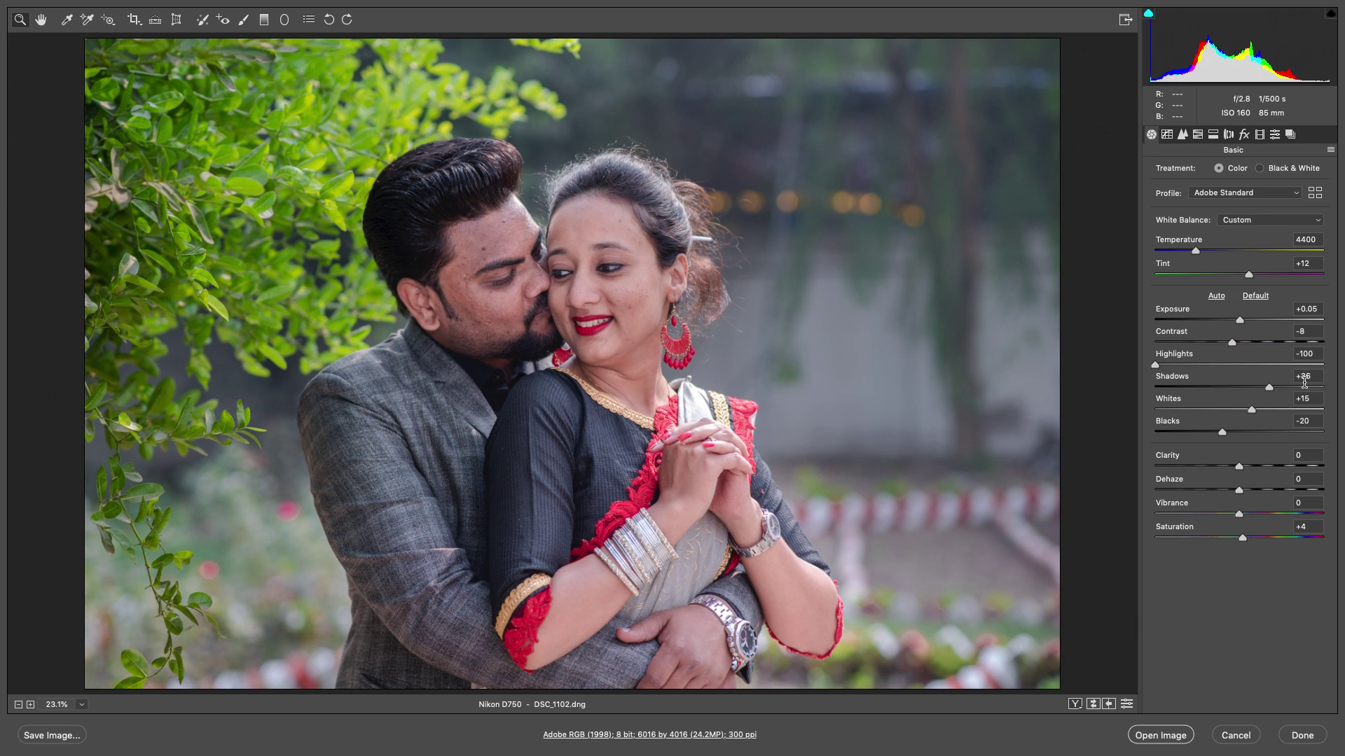
left_click_drag(1271, 387, 1339, 395)
left_click_drag(1339, 396, 1269, 394)
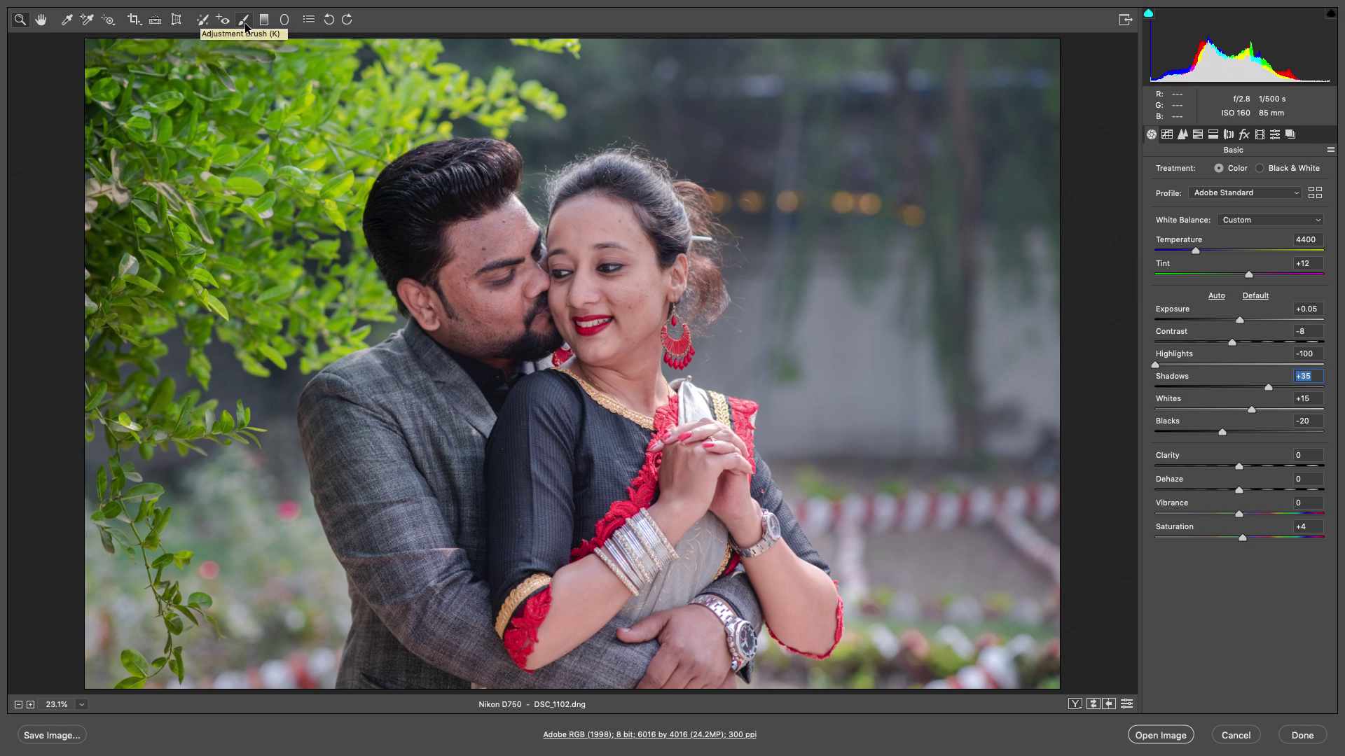
left_click(245, 25)
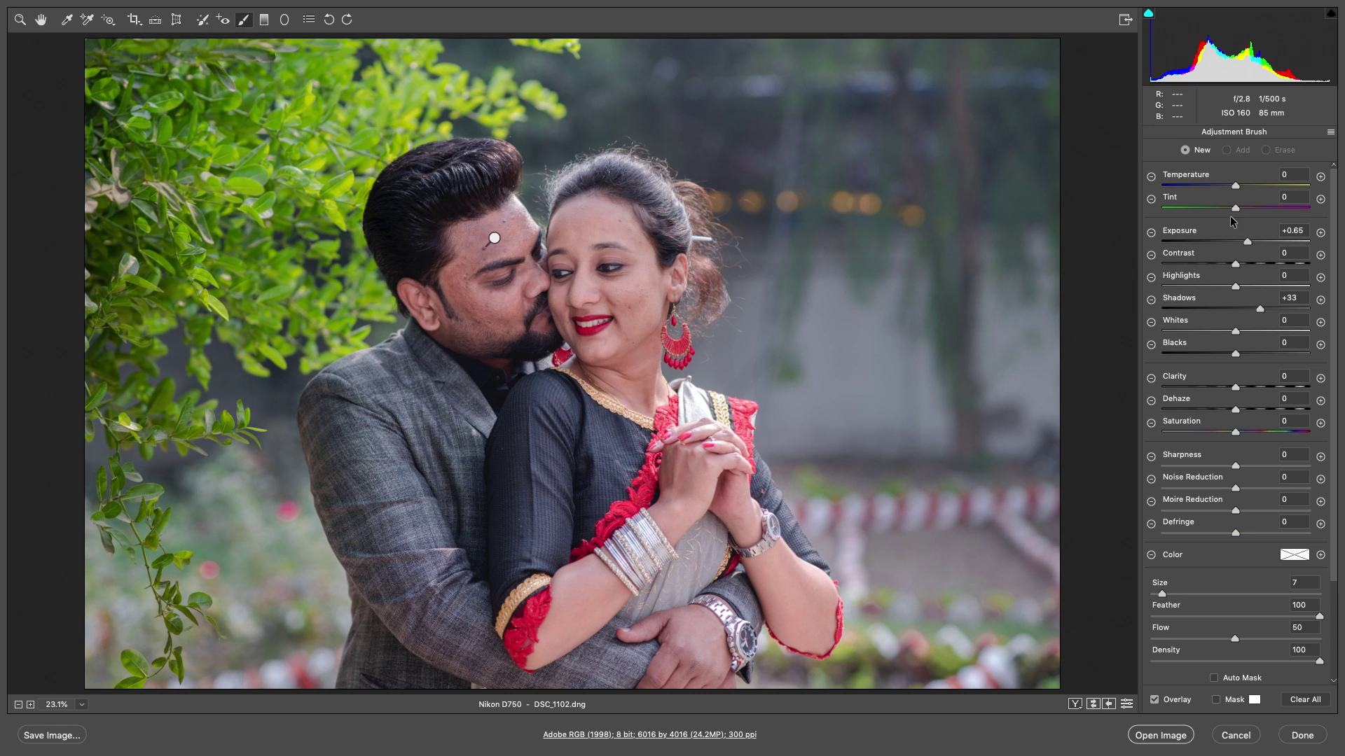
Zero the Adjustment Brush Shadows and Exposure and clear existing brush adjustments
left_click(1280, 299)
type("0")
left_click(1308, 232)
type("0")
left_click(494, 238)
mouse_move(555, 295)
left_mouse_down()
mouse_move(585, 348)
mouse_move(652, 360)
mouse_move(486, 236)
left_mouse_up()
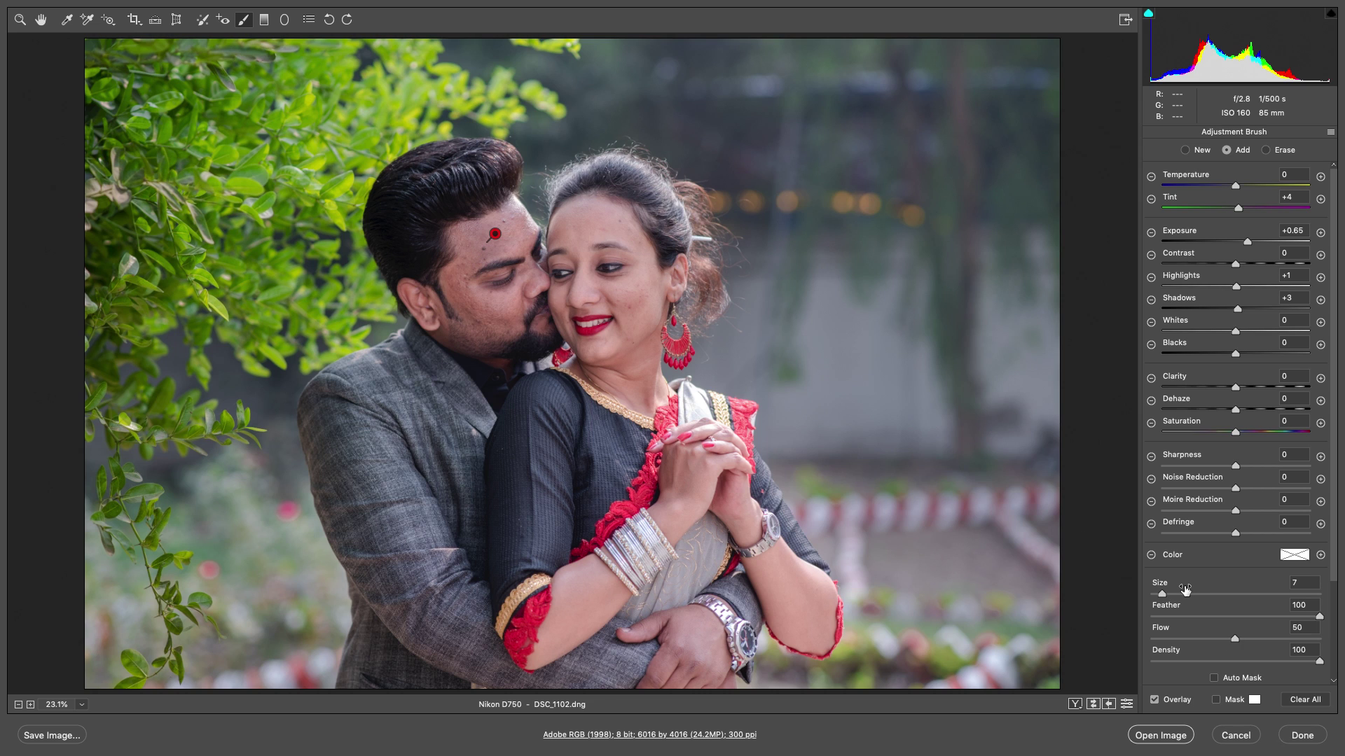
left_click(1306, 700)
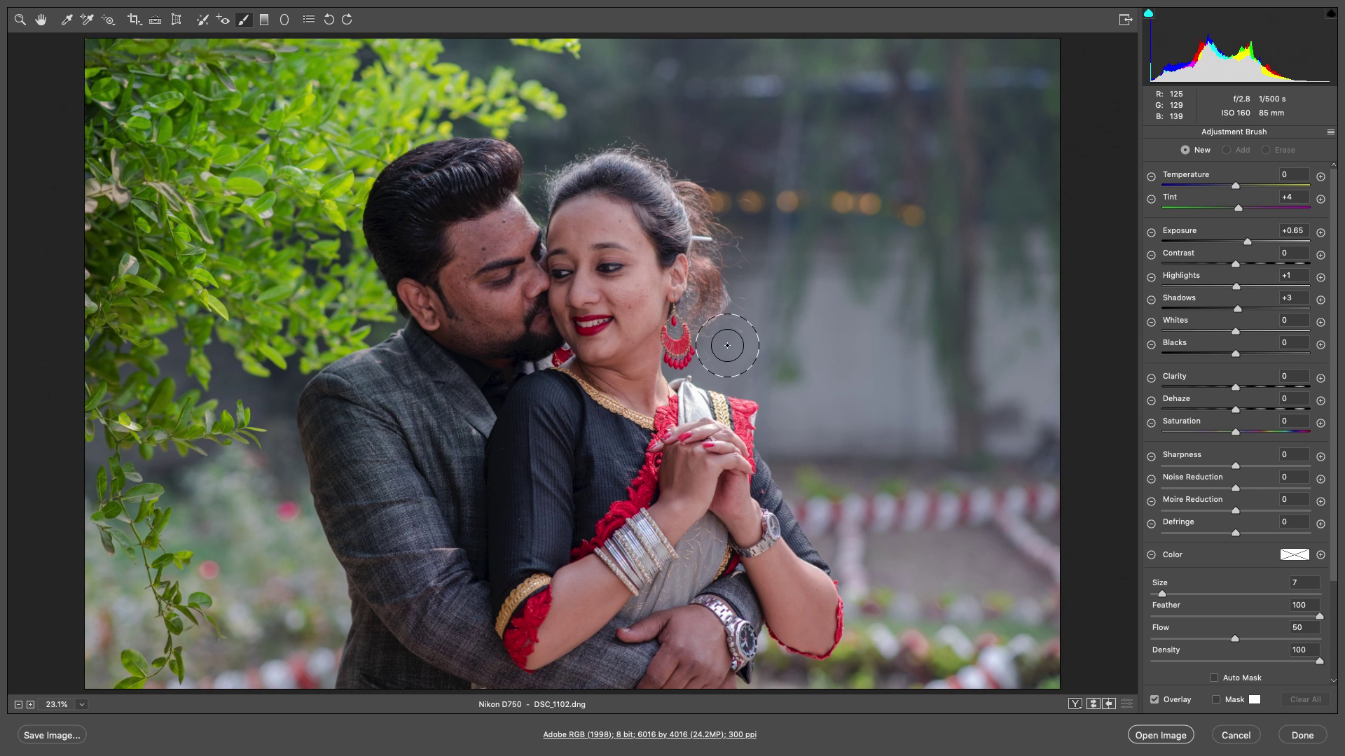
Paint the brush mask over the woman's face, neck, hands, forearm and the man's hand
left_click_drag(570, 224, 564, 238)
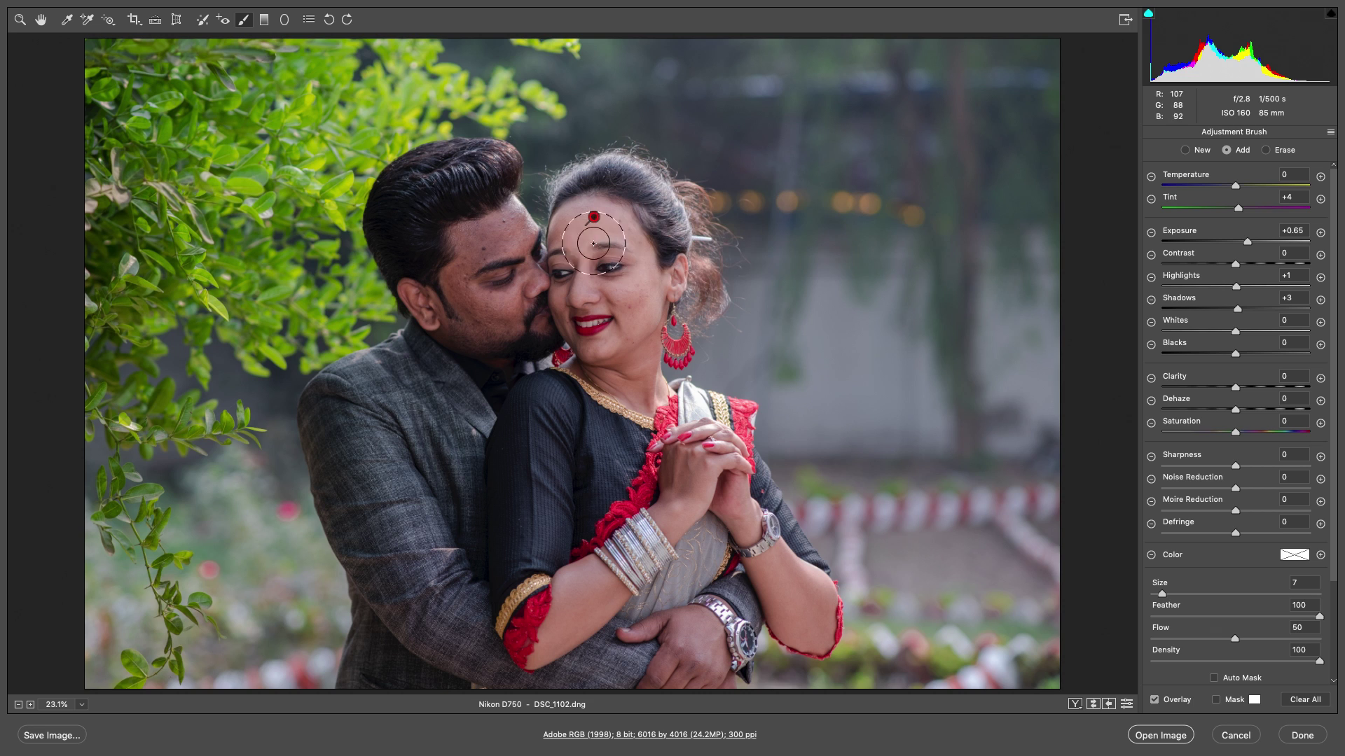
mouse_move(600, 284)
left_mouse_down()
mouse_move(562, 324)
mouse_move(649, 353)
mouse_move(467, 344)
mouse_move(488, 294)
mouse_move(524, 357)
mouse_move(580, 374)
left_mouse_up()
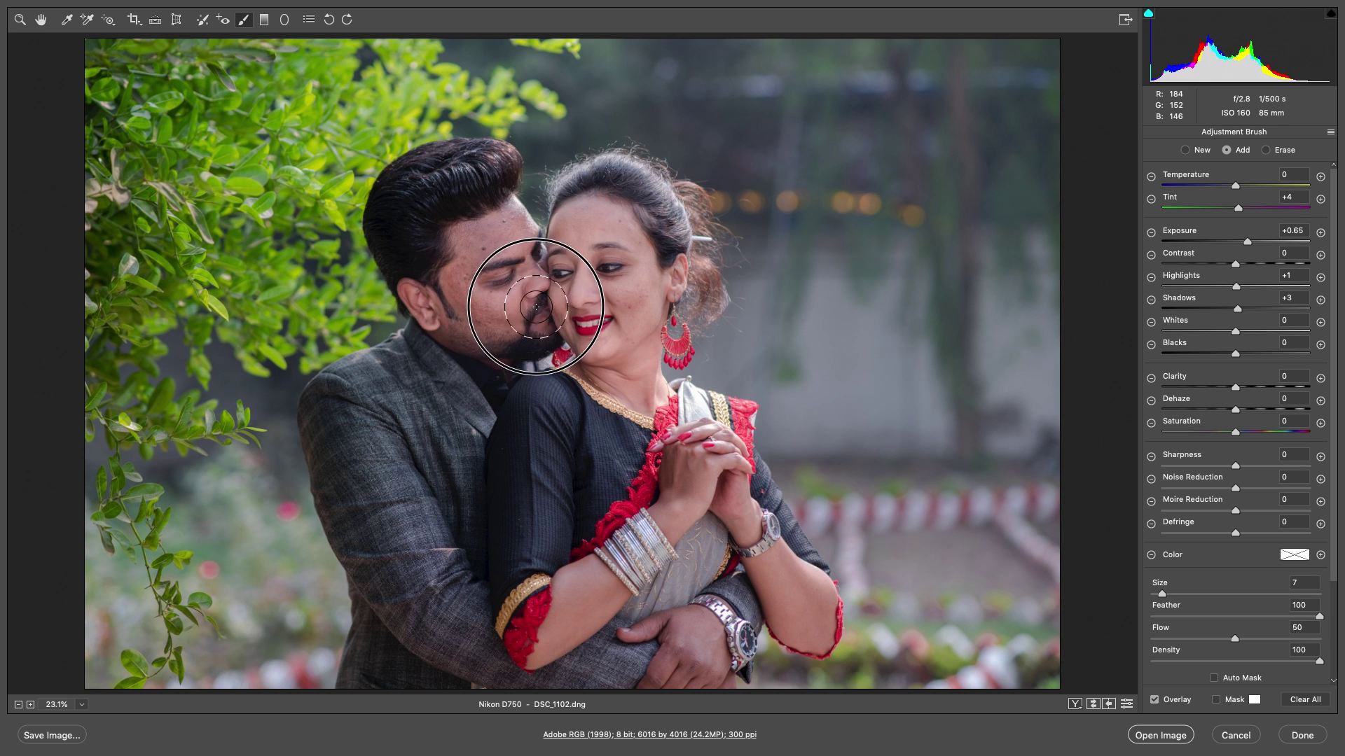
left_click_drag(580, 374, 571, 370)
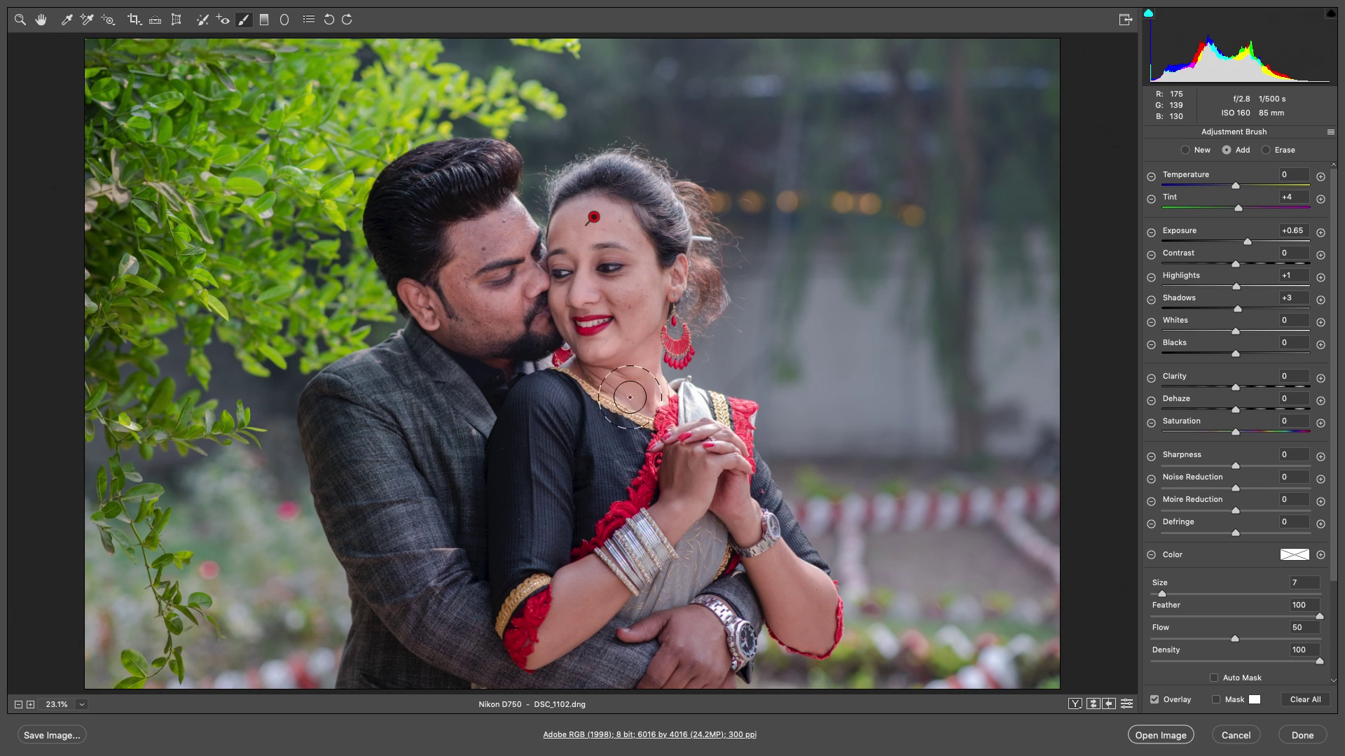
key("bracketleft")
key("bracketleft")
mouse_move(730, 440)
left_mouse_down()
mouse_move(666, 480)
mouse_move(545, 643)
mouse_move(687, 467)
left_mouse_up()
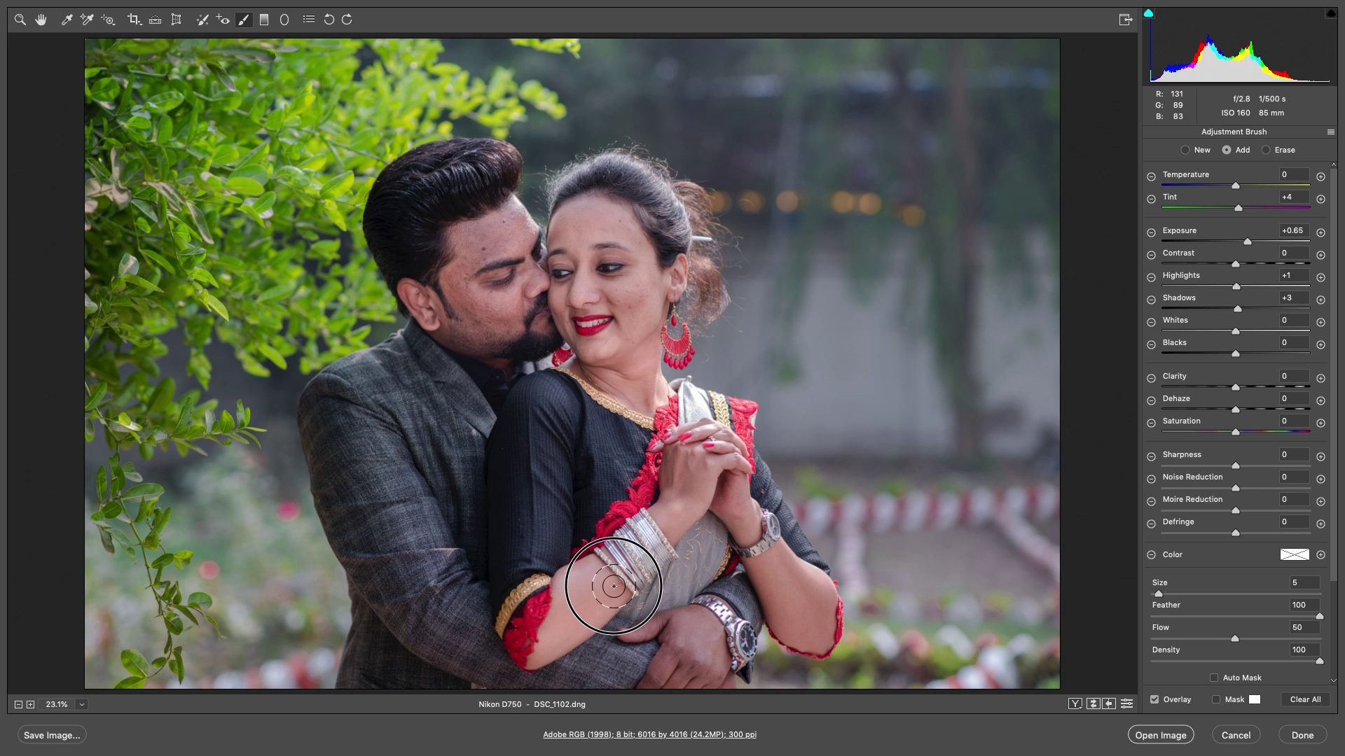
left_click_drag(687, 468, 700, 491)
left_click_drag(754, 548, 809, 637)
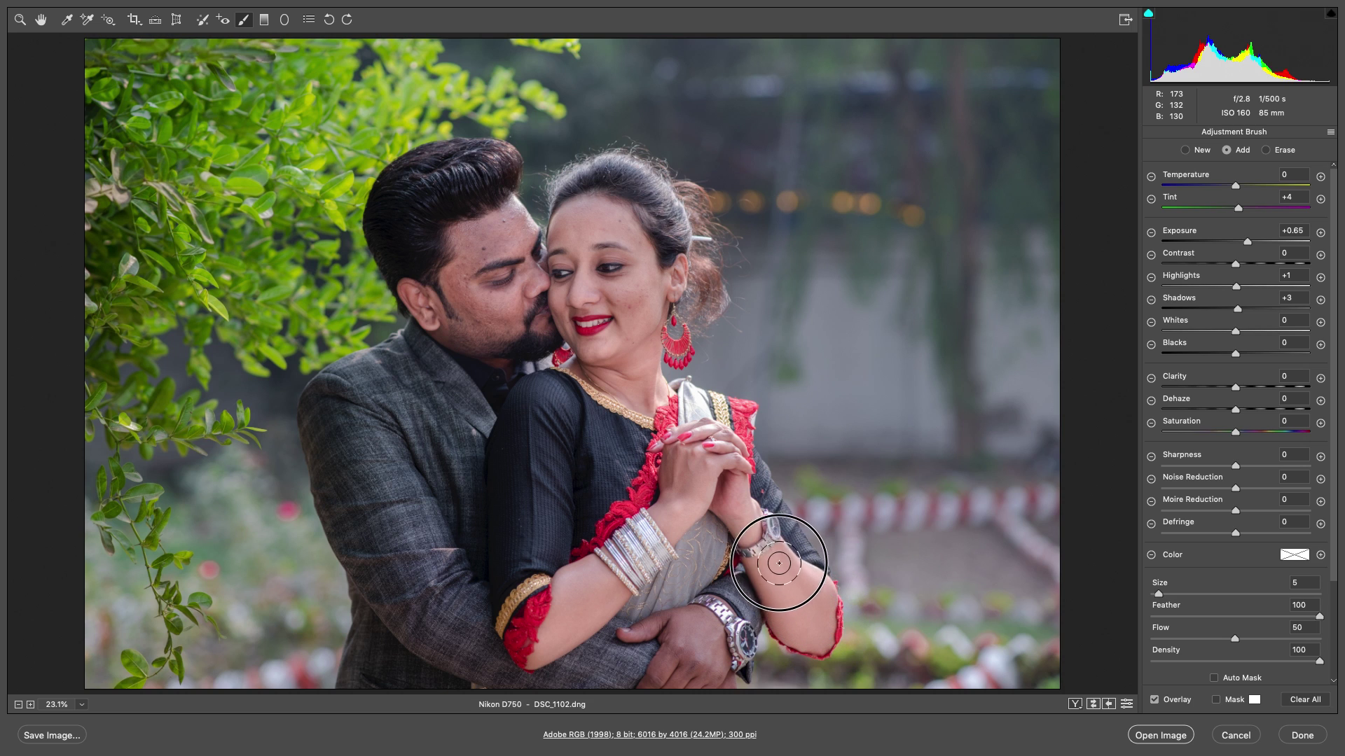
left_click_drag(808, 638, 805, 616)
left_click_drag(716, 628, 674, 673)
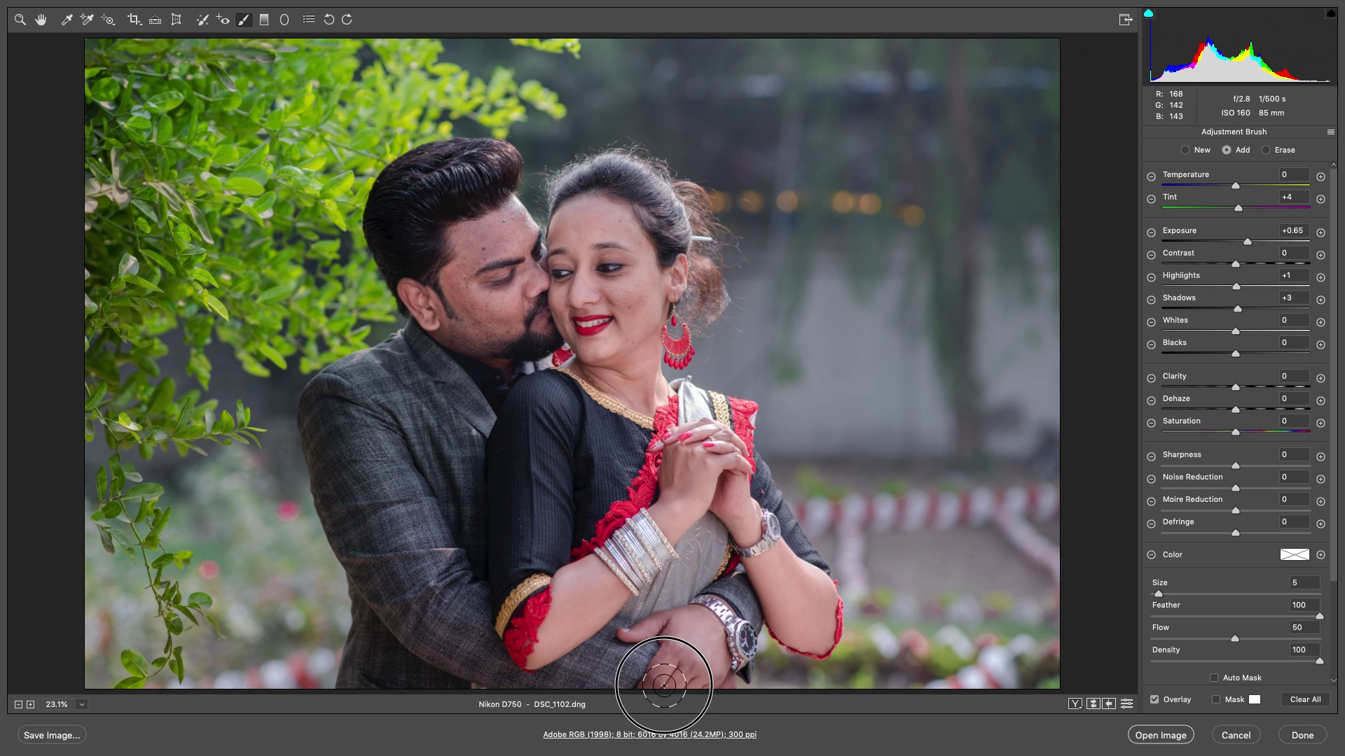
left_click_drag(674, 673, 679, 651)
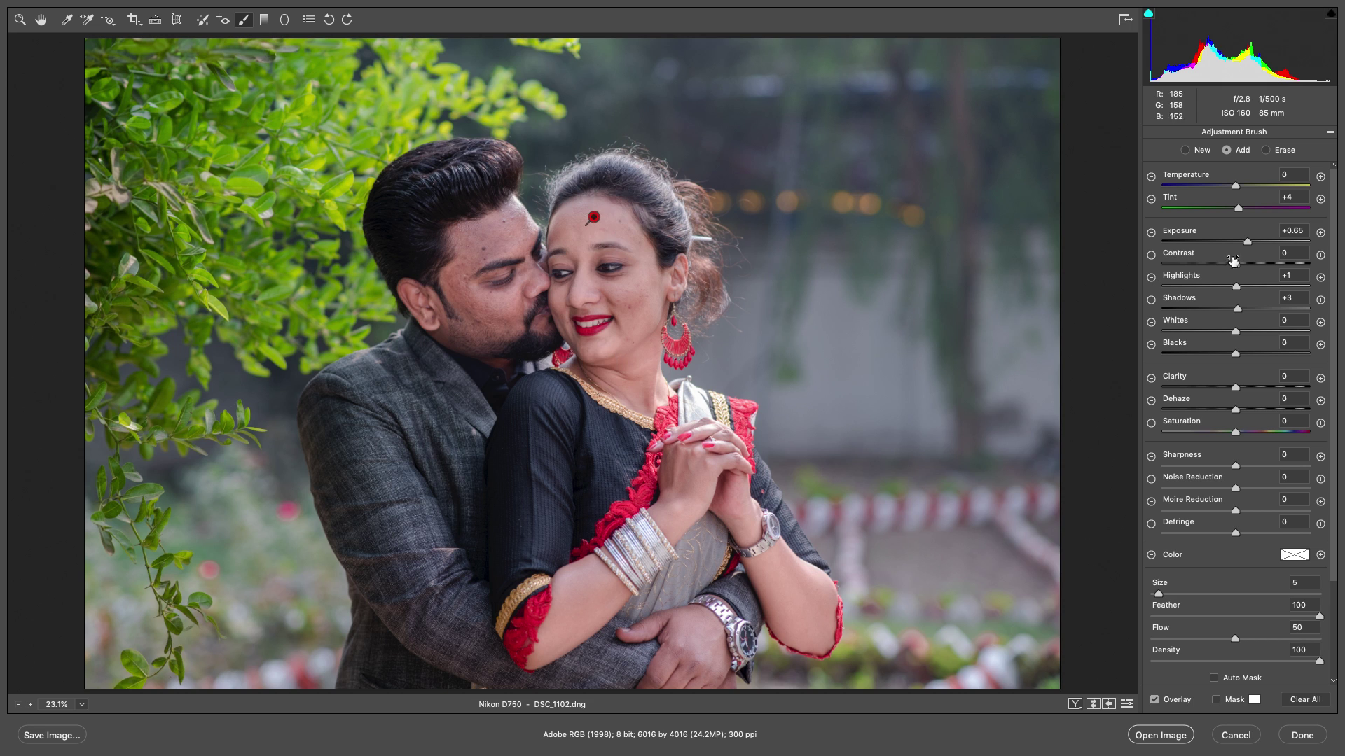
Set the brushed skin to Exposure +0.85, Shadows +13, Temperature +11, then exit the brush
mouse_move(1250, 246)
left_mouse_down()
mouse_move(1284, 246)
mouse_move(1223, 238)
mouse_move(1273, 247)
mouse_move(1252, 244)
left_mouse_up()
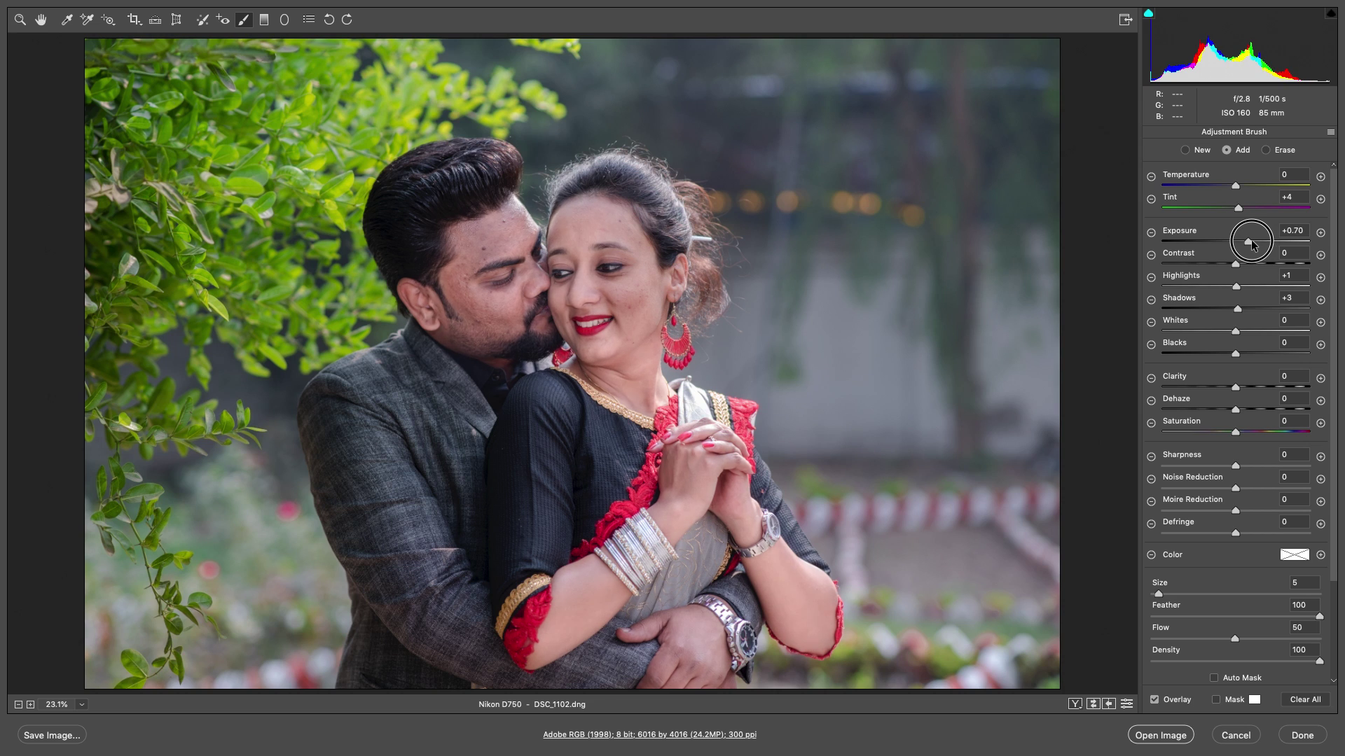
left_click_drag(1249, 242, 1251, 242)
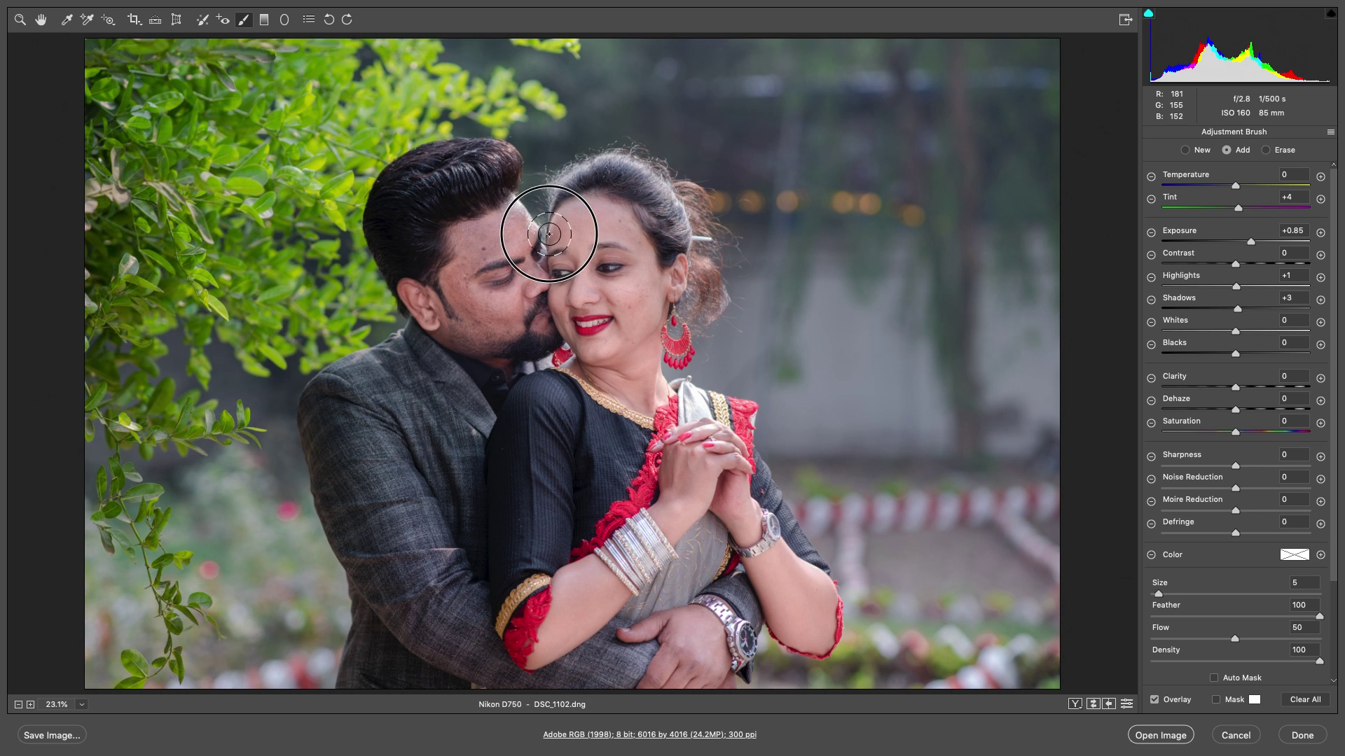
double_click(1238, 309)
left_click_drag(1241, 313, 1247, 313)
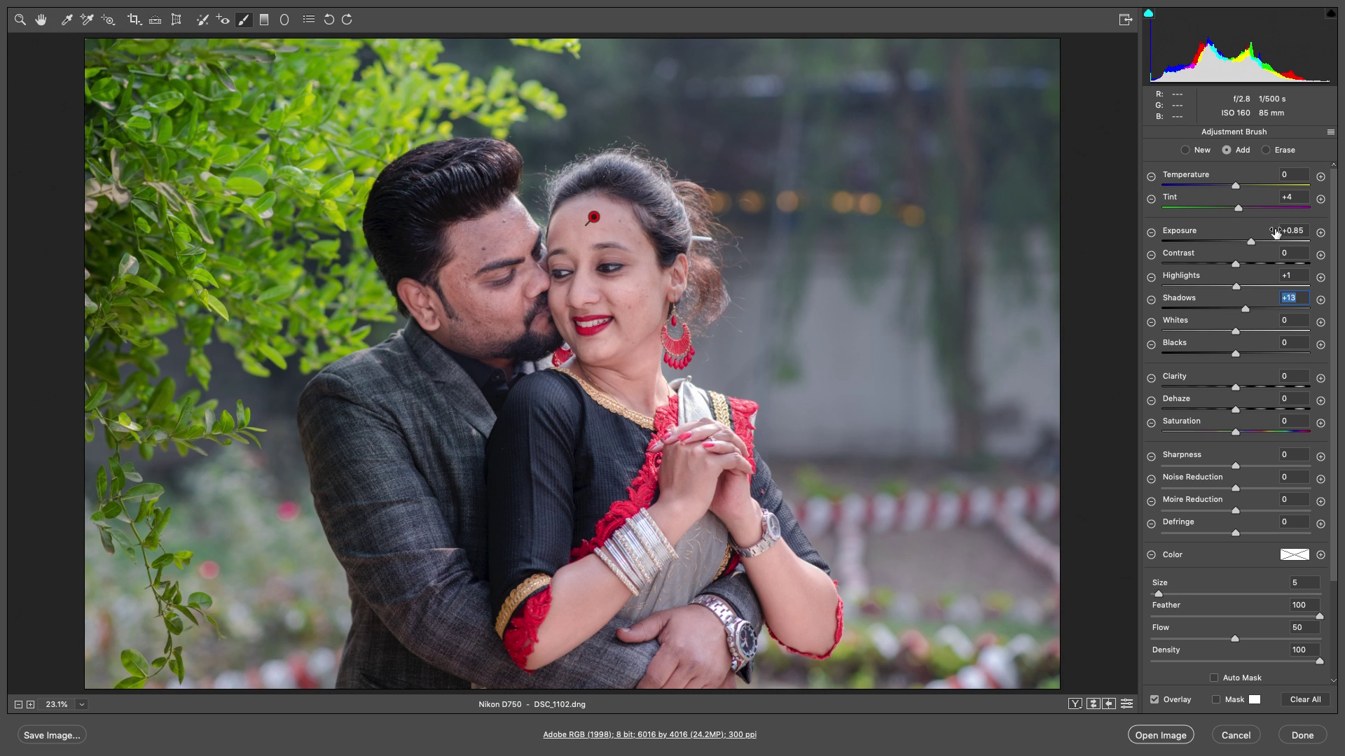
left_click_drag(1238, 187, 1246, 190)
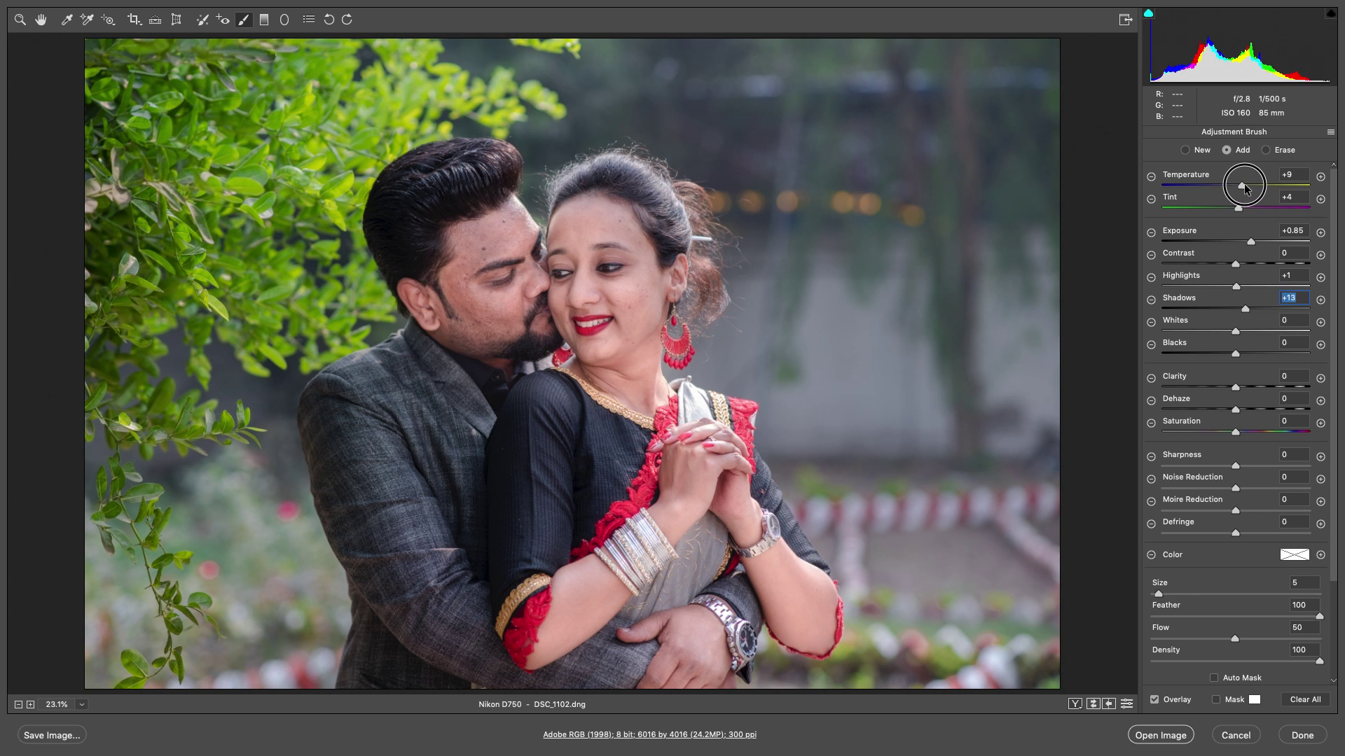
left_click_drag(1243, 185, 1247, 185)
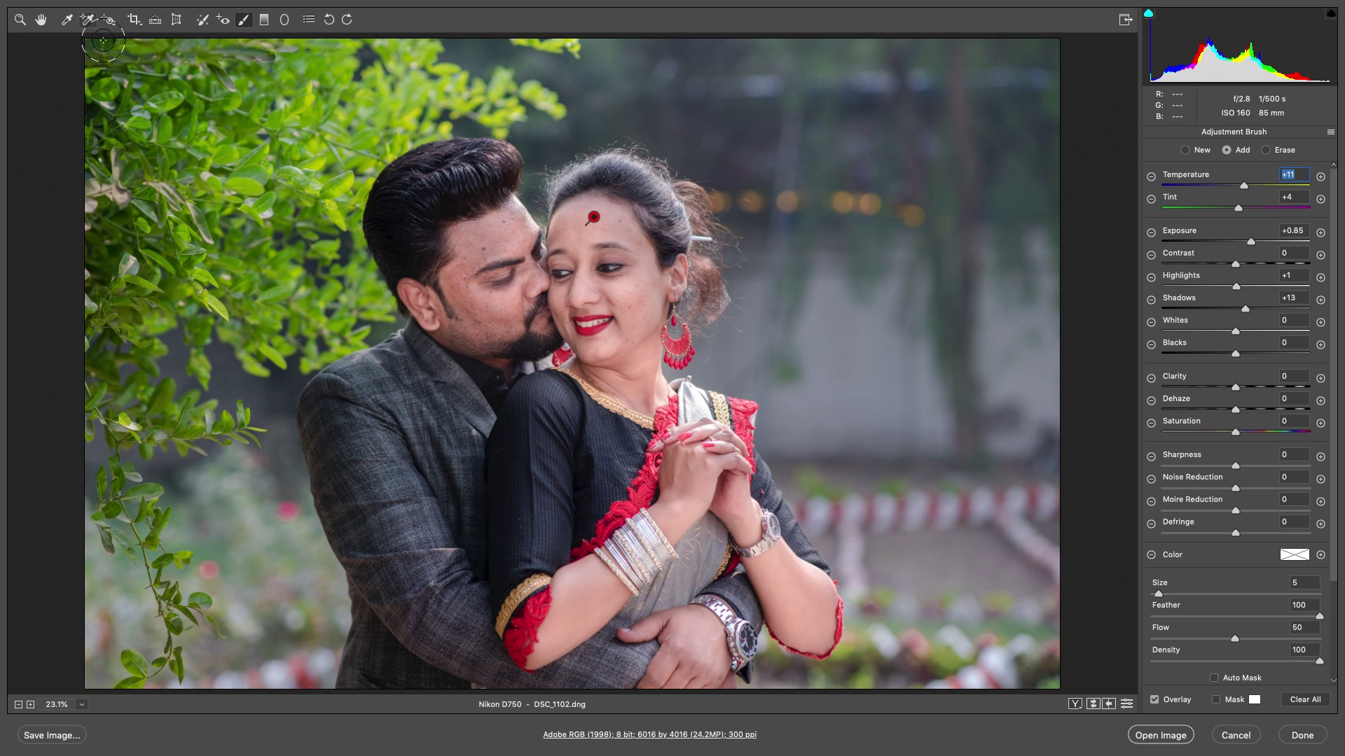
key("z")
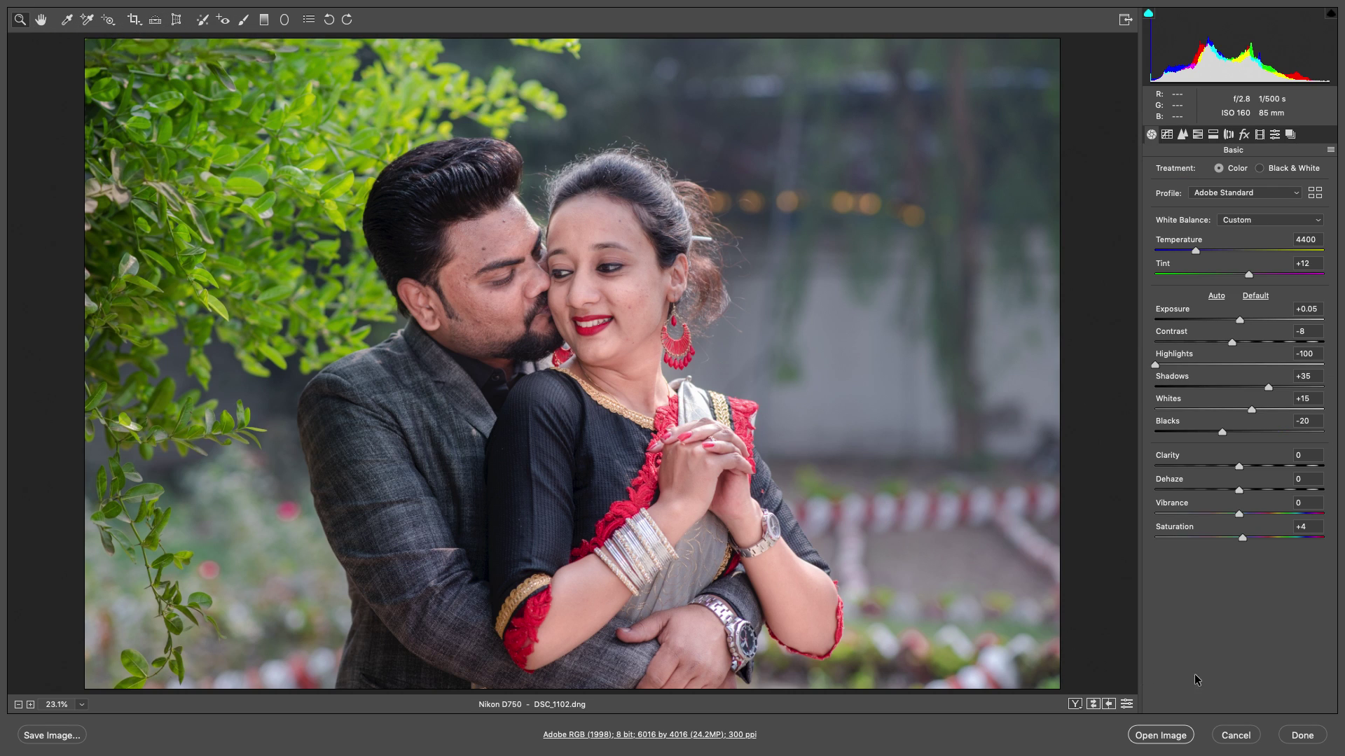
Raise global Clarity to +18 and open the image in Photoshop
left_click_drag(1242, 466, 1259, 472)
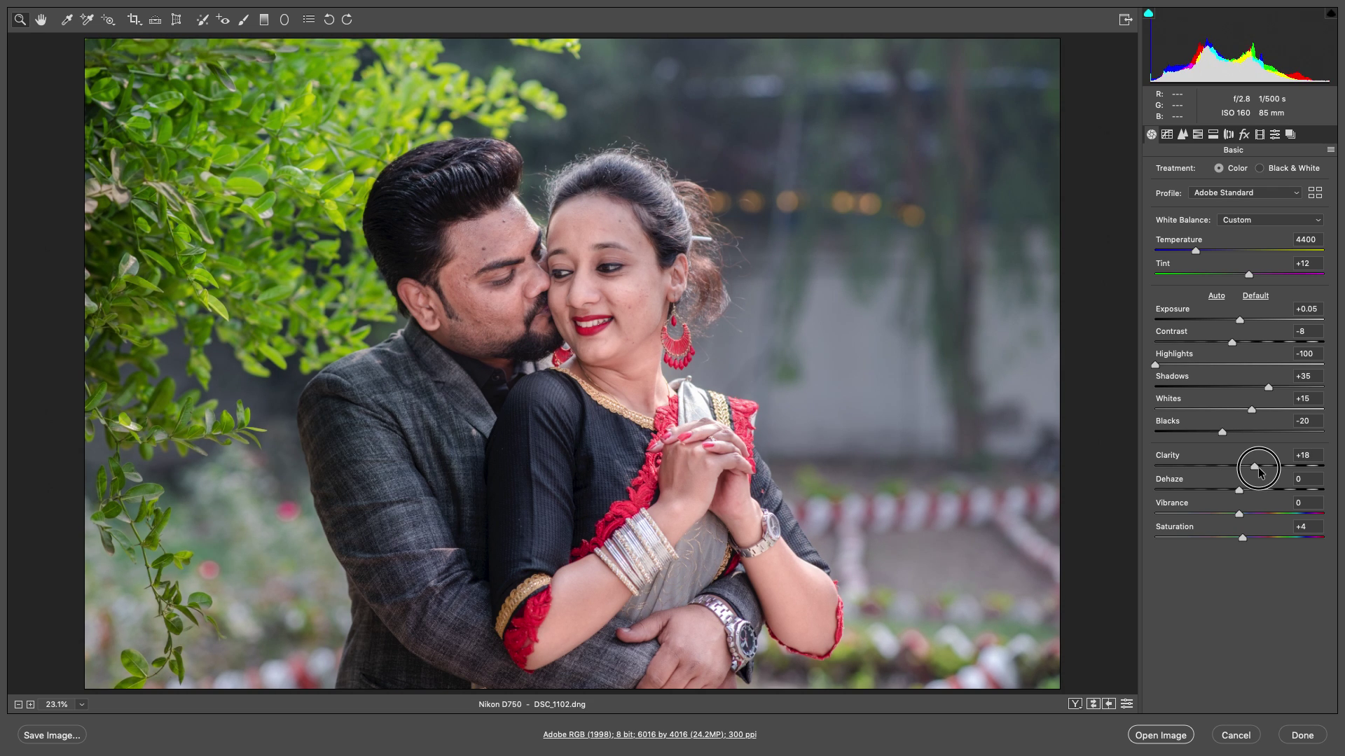
left_click(1145, 737)
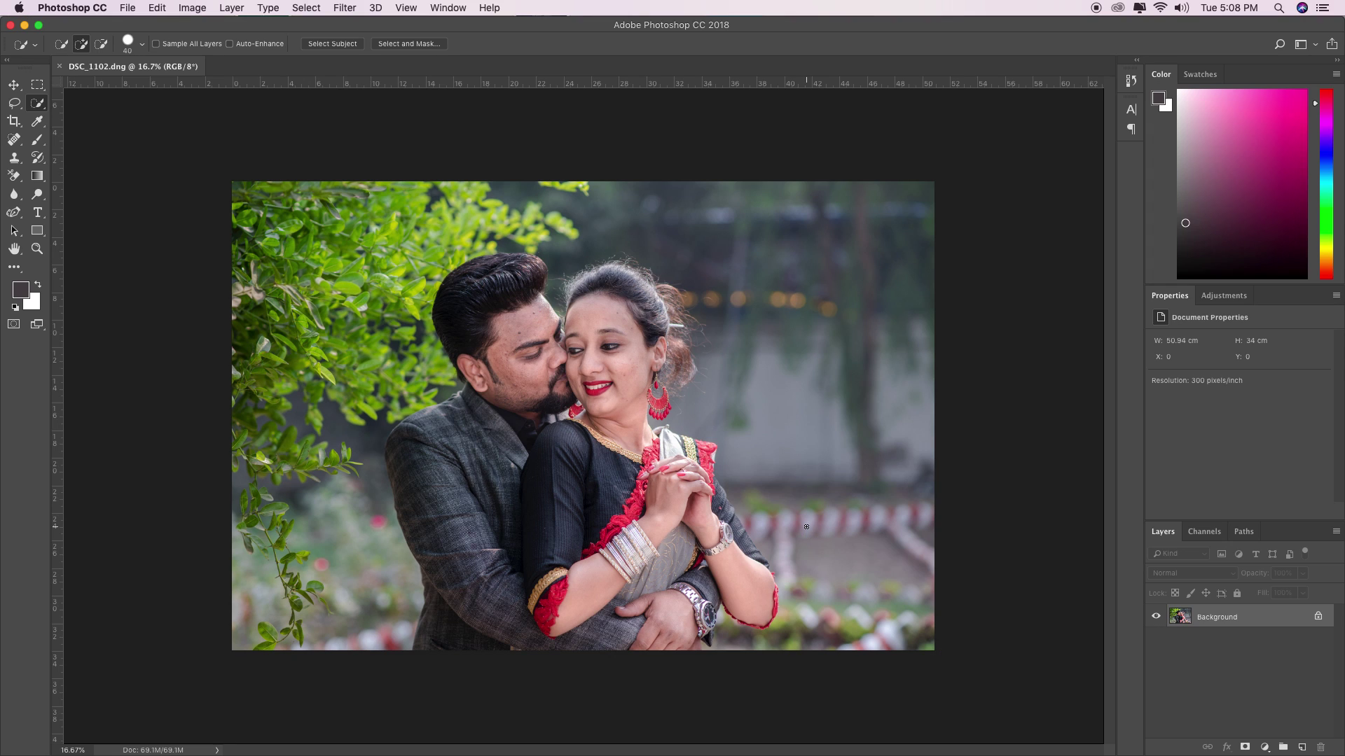
Fit the photo on screen and duplicate the Background into Layer 1
left_click(37, 248)
right_click(655, 341)
left_click(671, 348)
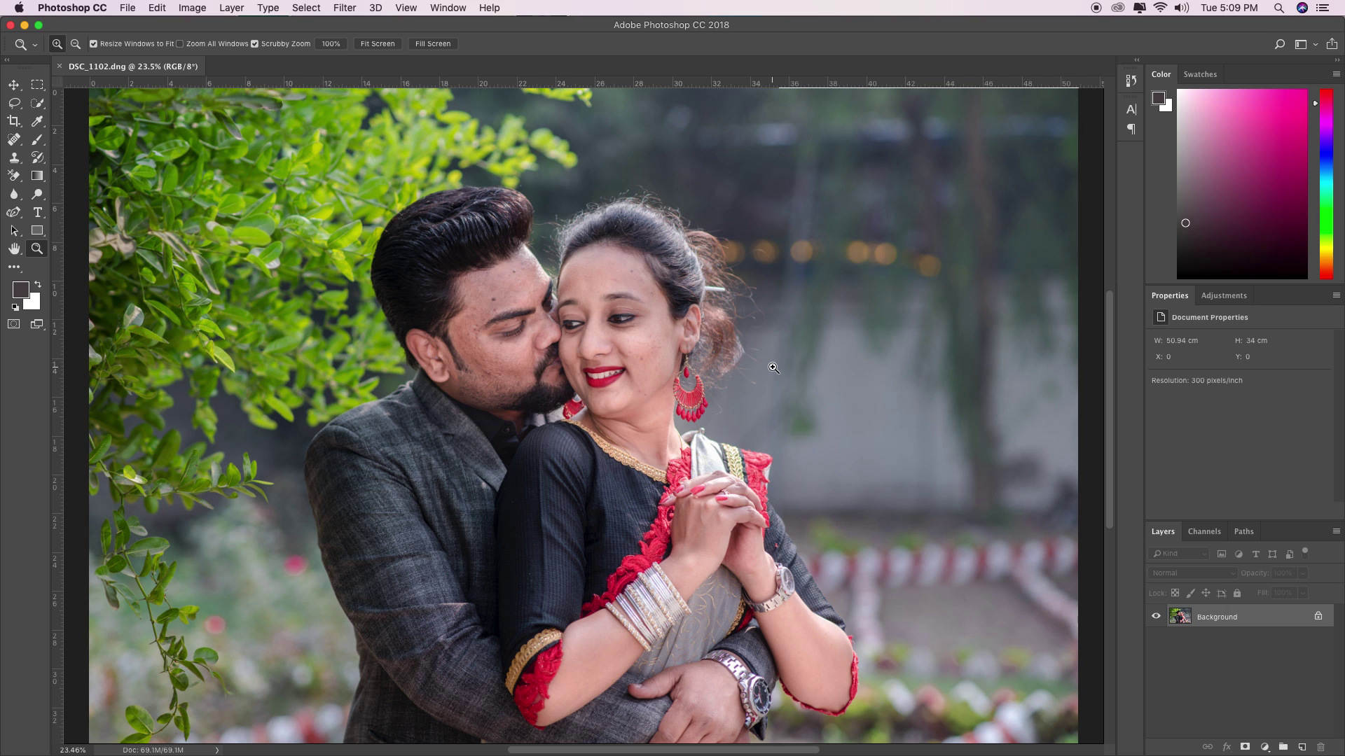
key("ctrl+j")
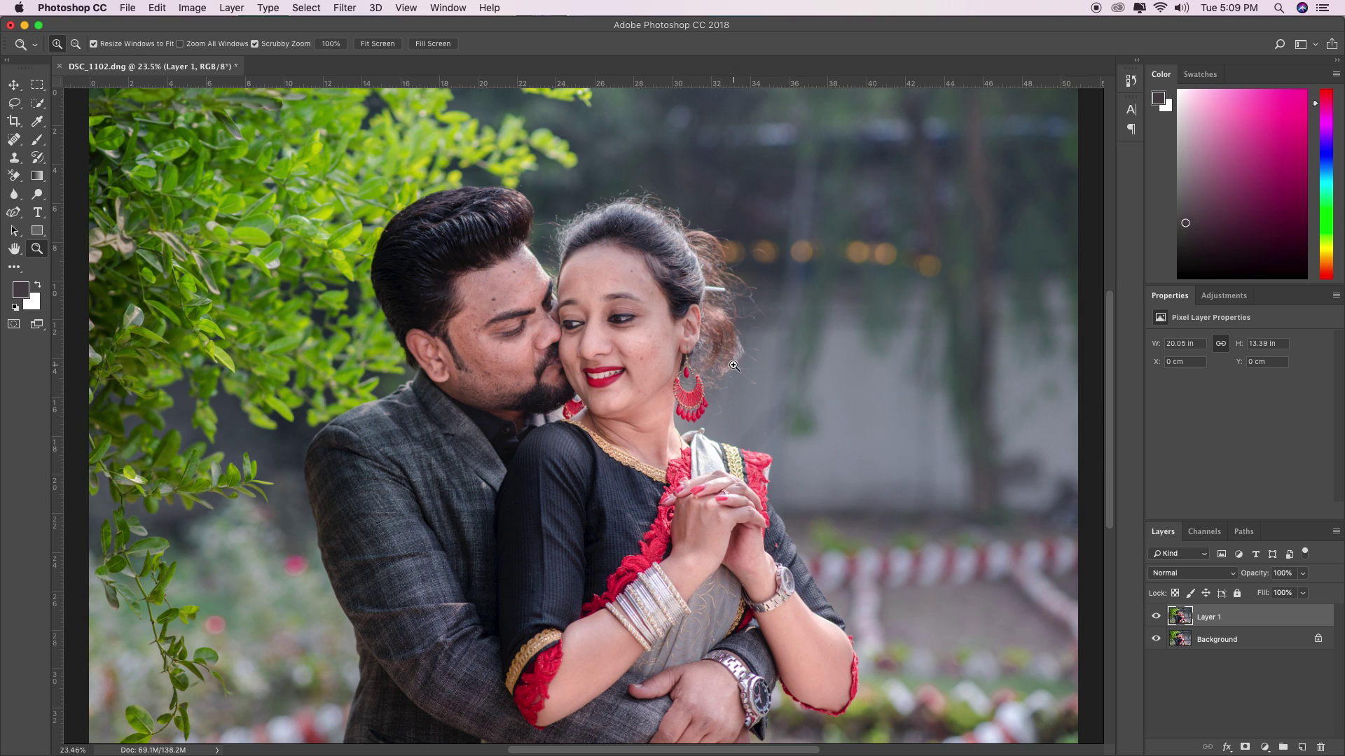
Zoom in on the couple's faces and show the rulers
left_click_drag(602, 364, 690, 364)
mouse_move(552, 312)
left_mouse_down()
mouse_move(628, 359)
mouse_move(622, 378)
mouse_move(657, 423)
mouse_move(657, 385)
mouse_move(637, 396)
left_mouse_up()
key("ctrl+r")
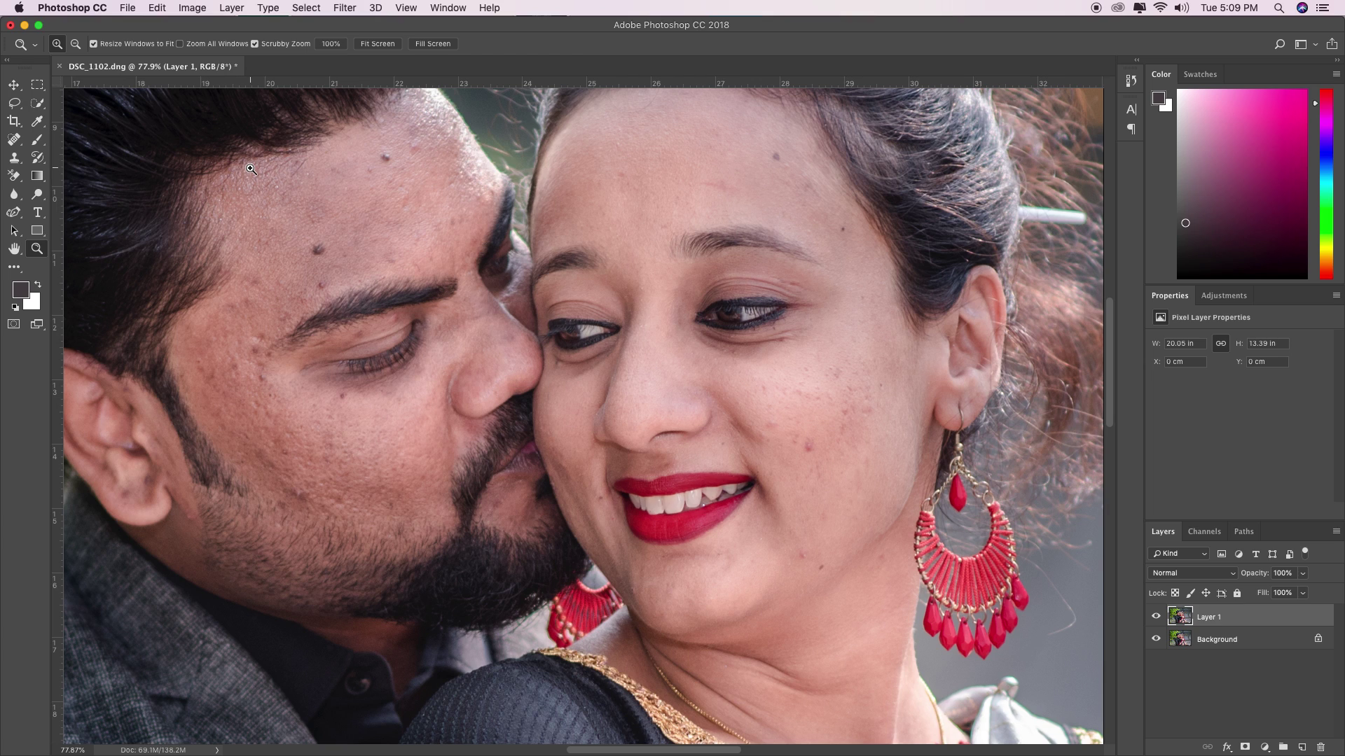
left_click(13, 142)
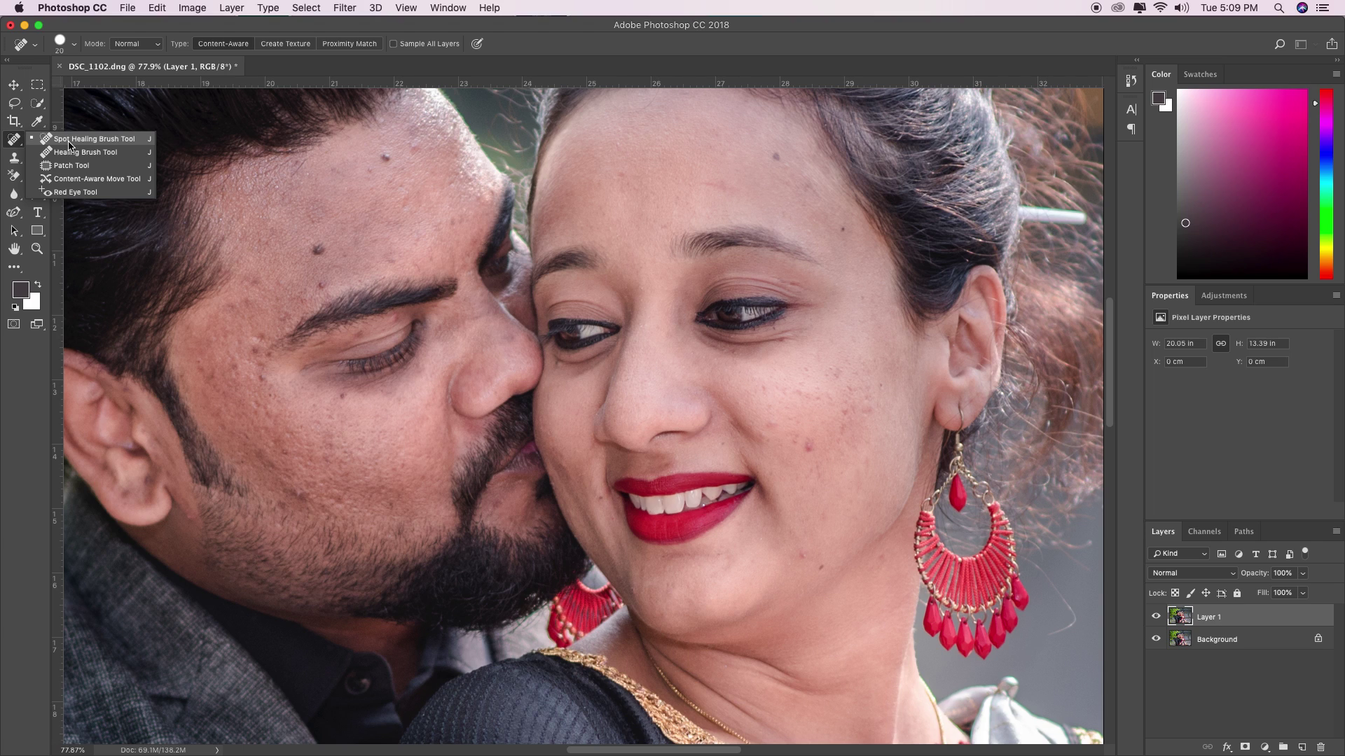
Spot-heal the dark spots on the woman's forehead and the freckles on her cheek
left_click(70, 140)
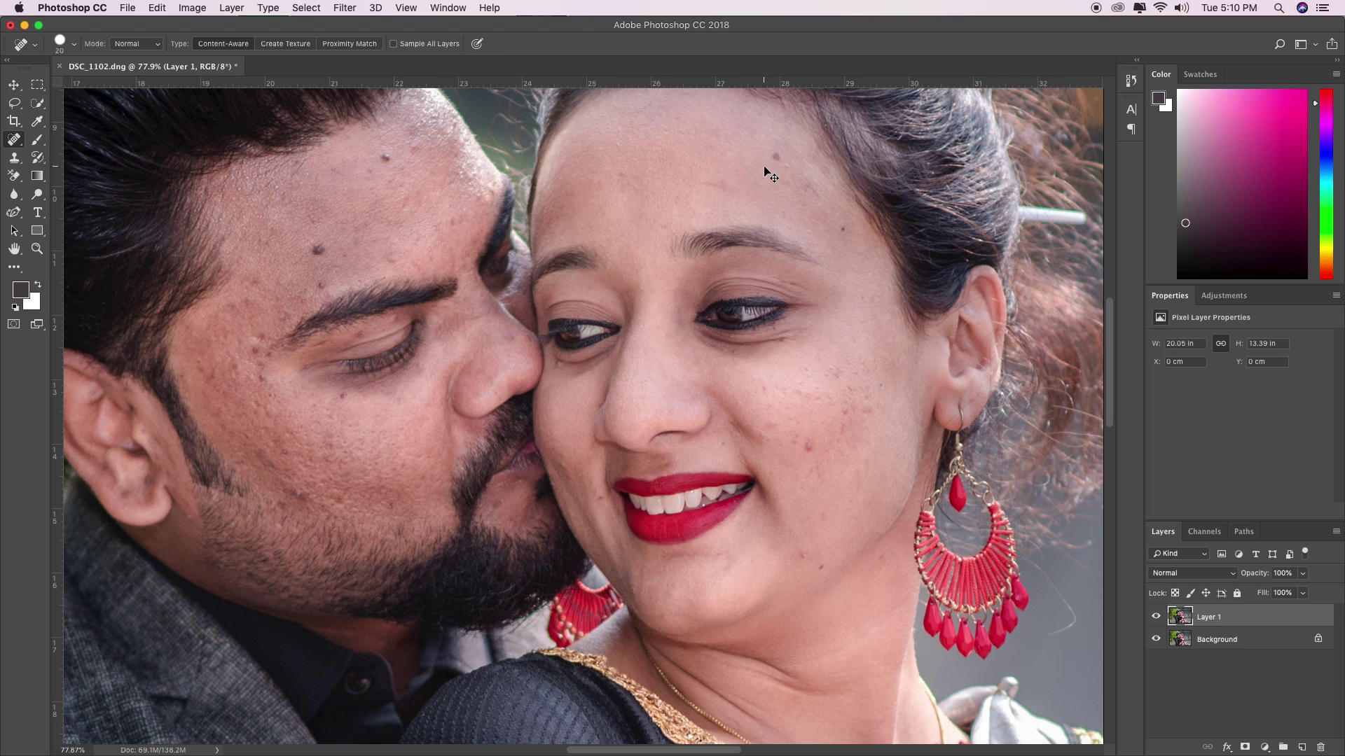
left_click(778, 156)
left_click(843, 229)
left_click(666, 229)
left_click(808, 448)
left_click(772, 427)
left_click(725, 446)
left_click(772, 410)
left_click(813, 396)
left_click_drag(798, 392, 834, 391)
left_click(839, 378)
left_click(848, 413)
left_click(846, 436)
left_click(872, 390)
mouse_move(850, 391)
left_mouse_down()
mouse_move(841, 408)
mouse_move(849, 384)
left_mouse_up()
Spot-heal remaining blemishes on her chin, neck, upper lip, cheeks, eyebrow and forehead
left_click(820, 566)
left_click(768, 443)
left_click(879, 560)
left_click(668, 465)
left_click(787, 406)
left_click(801, 423)
left_click(811, 447)
left_click(809, 480)
left_click(866, 469)
left_click(846, 399)
left_click(834, 430)
left_click(866, 296)
left_click(782, 346)
left_click(557, 367)
left_click_drag(582, 225, 619, 235)
left_click(602, 218)
left_click(812, 189)
left_click_drag(483, 247, 743, 280)
Enlarge the Spot Healing Brush and heal the moles and spots on the man's forehead
key("bracketright")
left_click(645, 192)
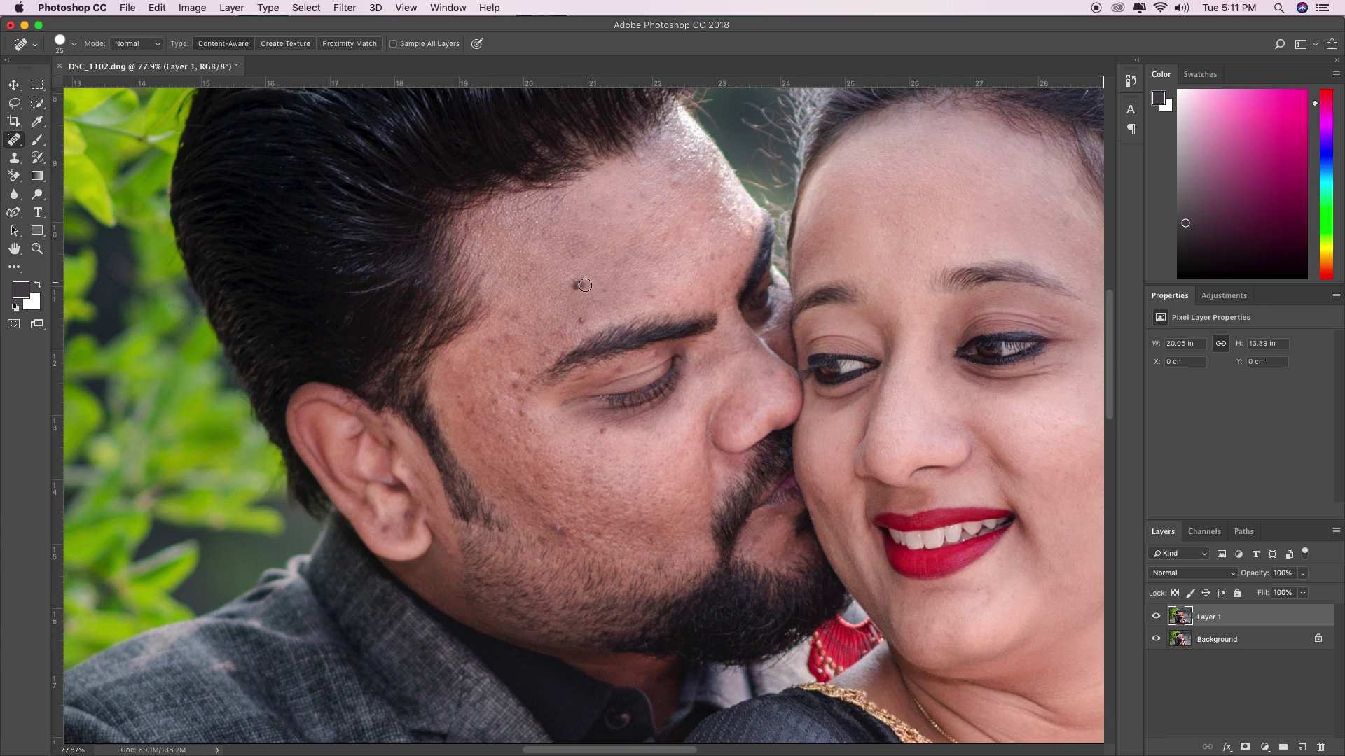
left_click(574, 284)
left_click(723, 256)
left_click(657, 296)
Heal the dark blemishes on the man's upper and lower cheek
left_click(522, 399)
left_click(525, 392)
left_click(602, 434)
left_click(526, 493)
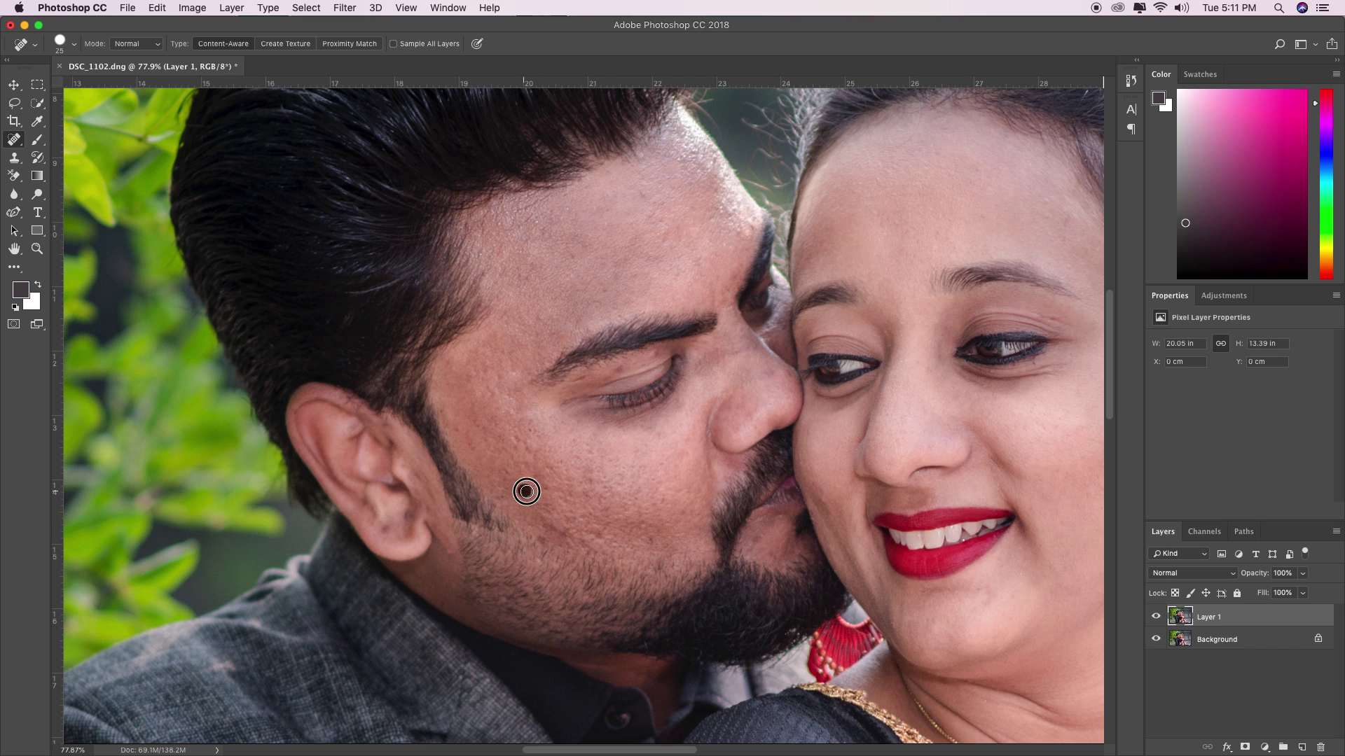
left_click(651, 543)
Heal the marks around his eyelid, under his eyebrow and beside his nose
left_click_drag(587, 385, 570, 377)
left_click(649, 356)
scroll(676, 429, "right", 5)
left_click_drag(559, 396, 551, 377)
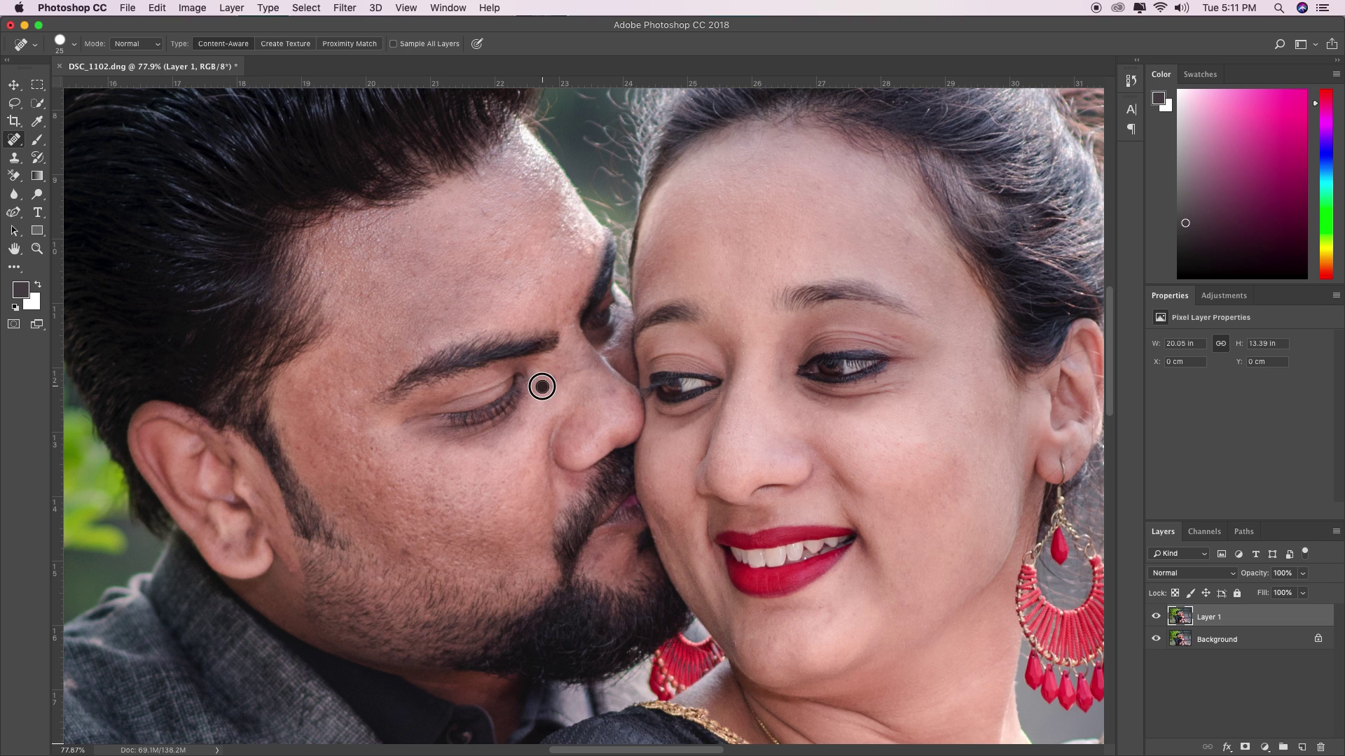
left_click(560, 375)
left_click(592, 369)
left_click(613, 393)
Smooth the remaining cheek spots and rough patches along his beard edge
left_click(371, 471)
left_click_drag(406, 543, 446, 531)
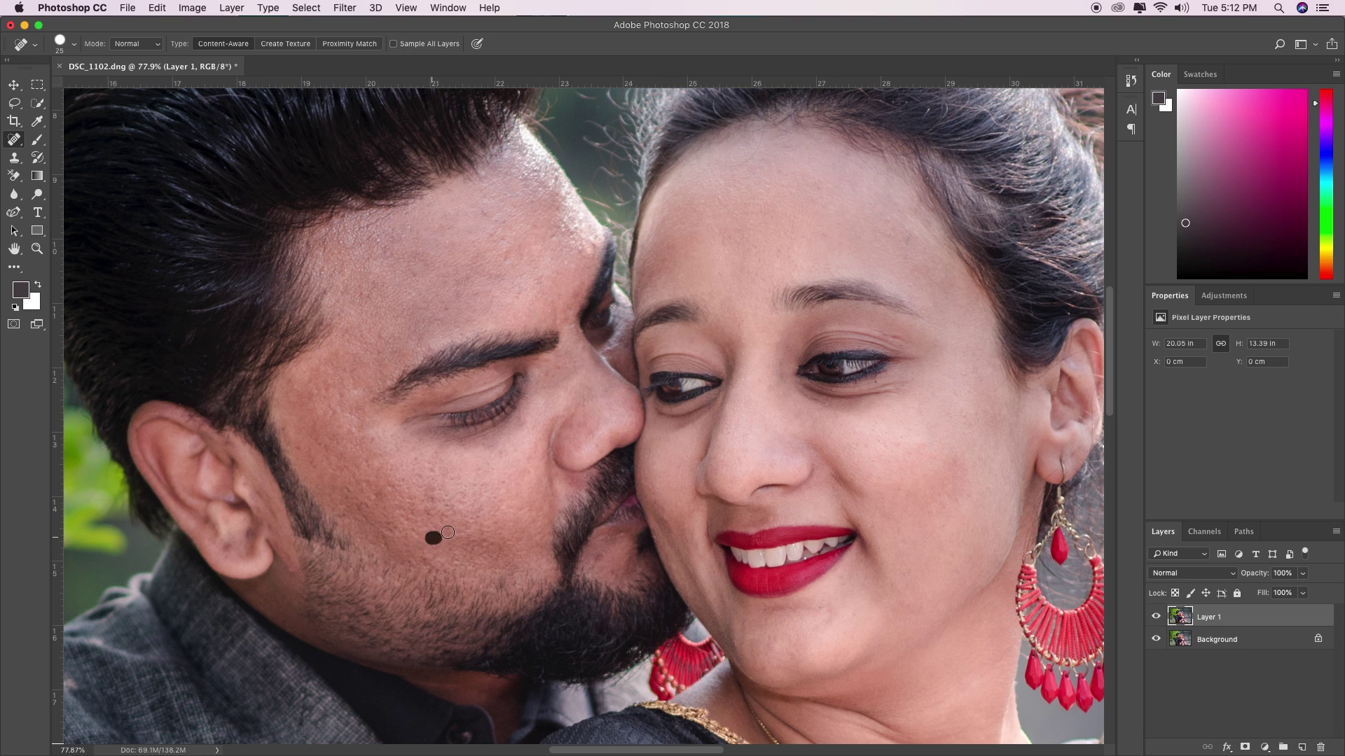
left_click(439, 519)
left_click(448, 506)
left_click_drag(374, 497, 384, 486)
left_click(401, 479)
left_click(418, 461)
left_click(436, 493)
left_click(428, 490)
scroll(416, 528, "down", 2)
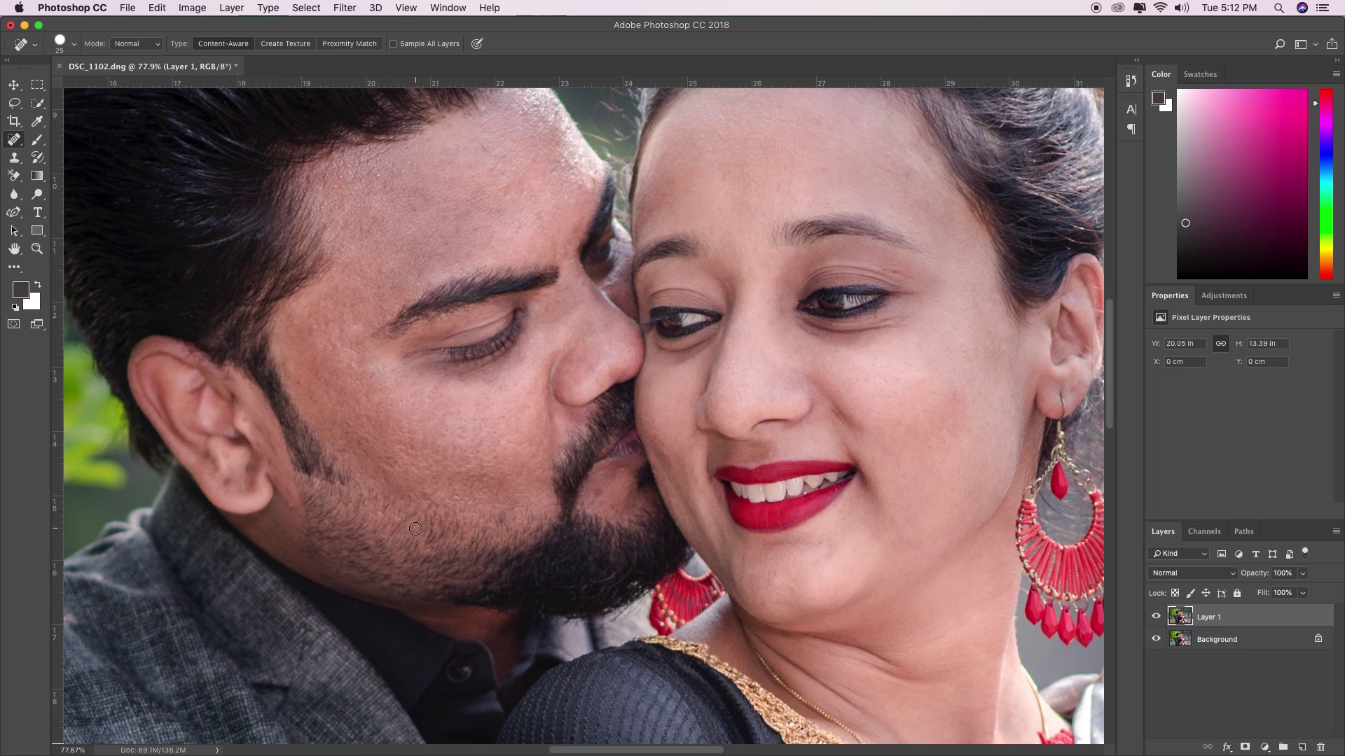
left_click(493, 467)
left_click(14, 159)
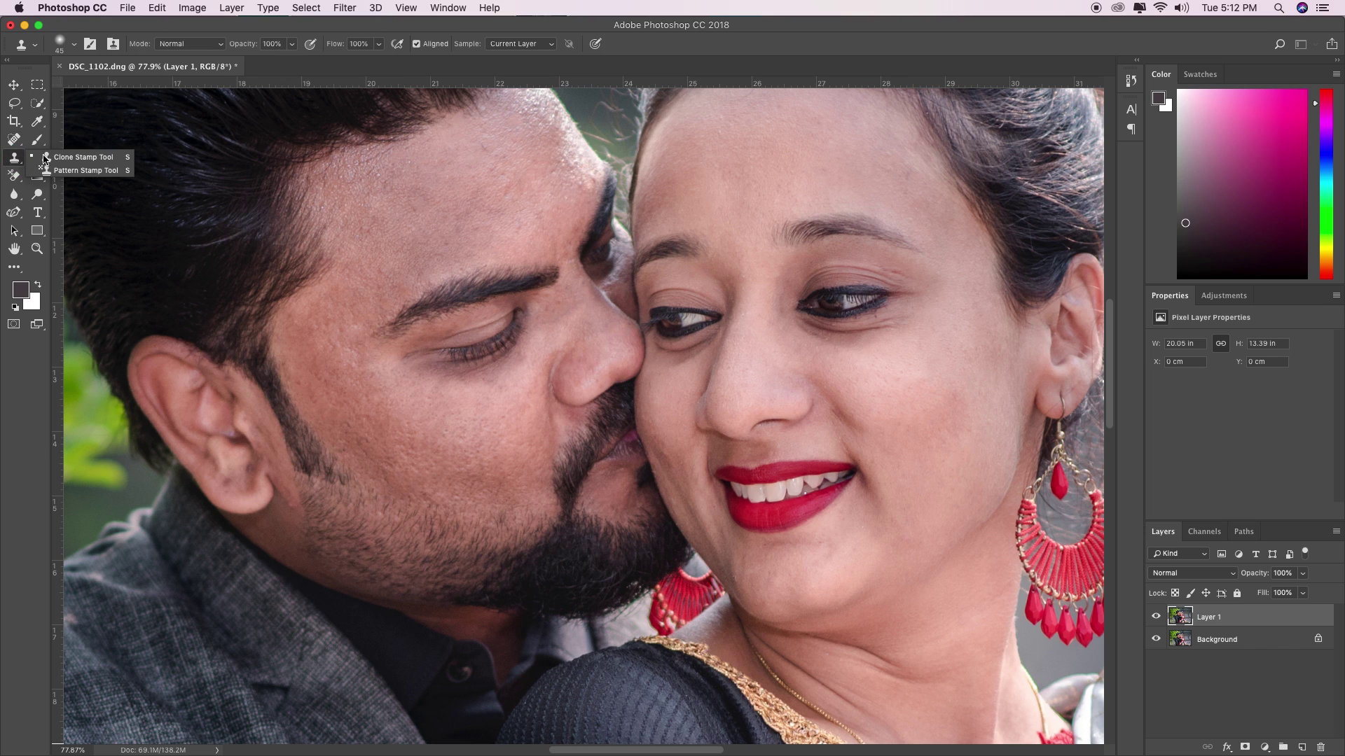
With the Clone Stamp, sample clean skin and clone it over his cheek and her chin
left_click(70, 158)
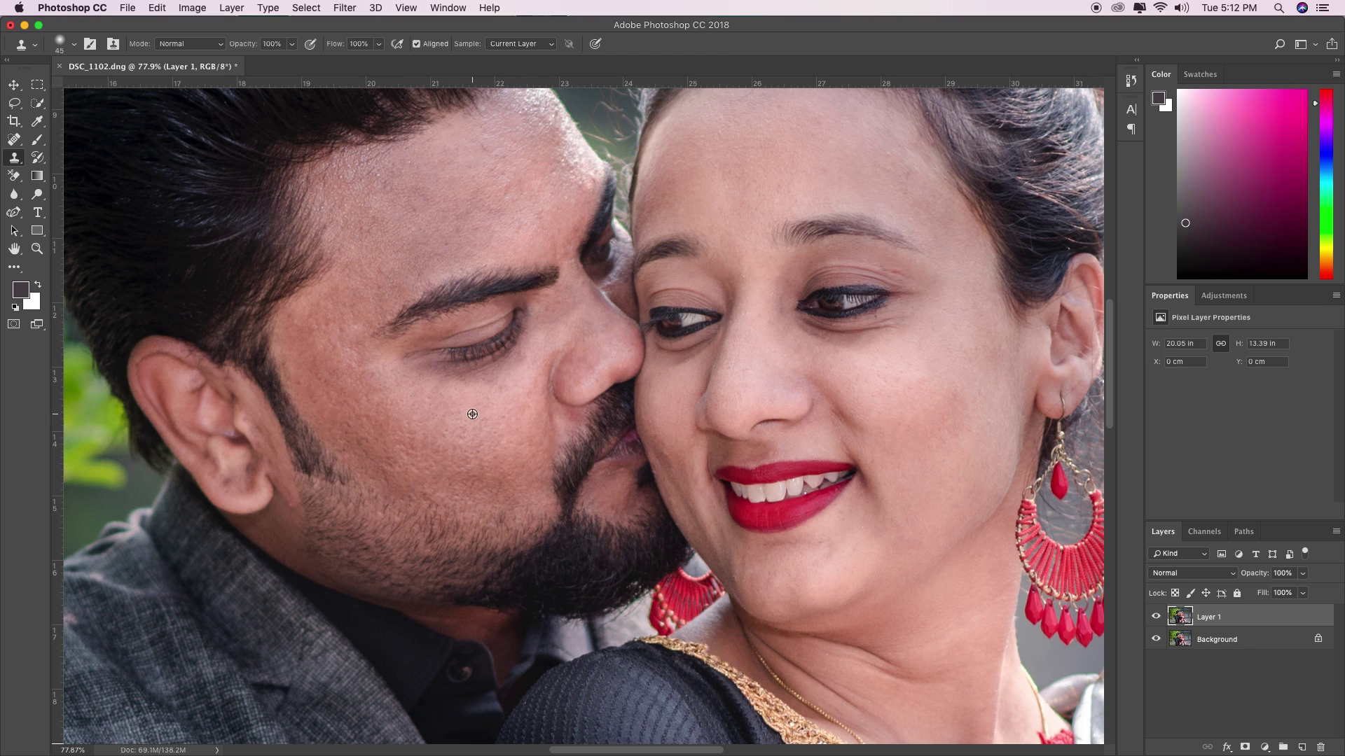
left_click(513, 433, "alt")
left_click(462, 414)
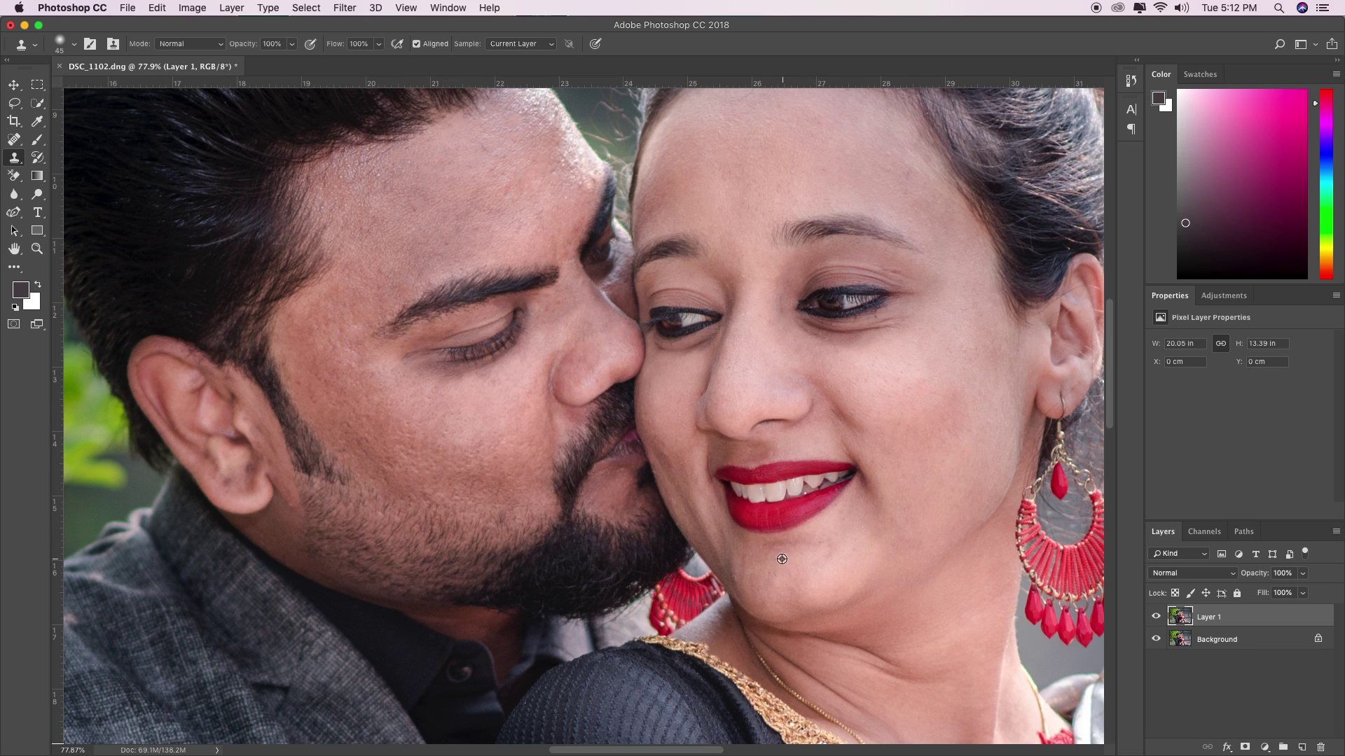
mouse_move(789, 558)
left_mouse_down()
mouse_move(818, 545)
mouse_move(796, 541)
left_mouse_up()
left_click(15, 140)
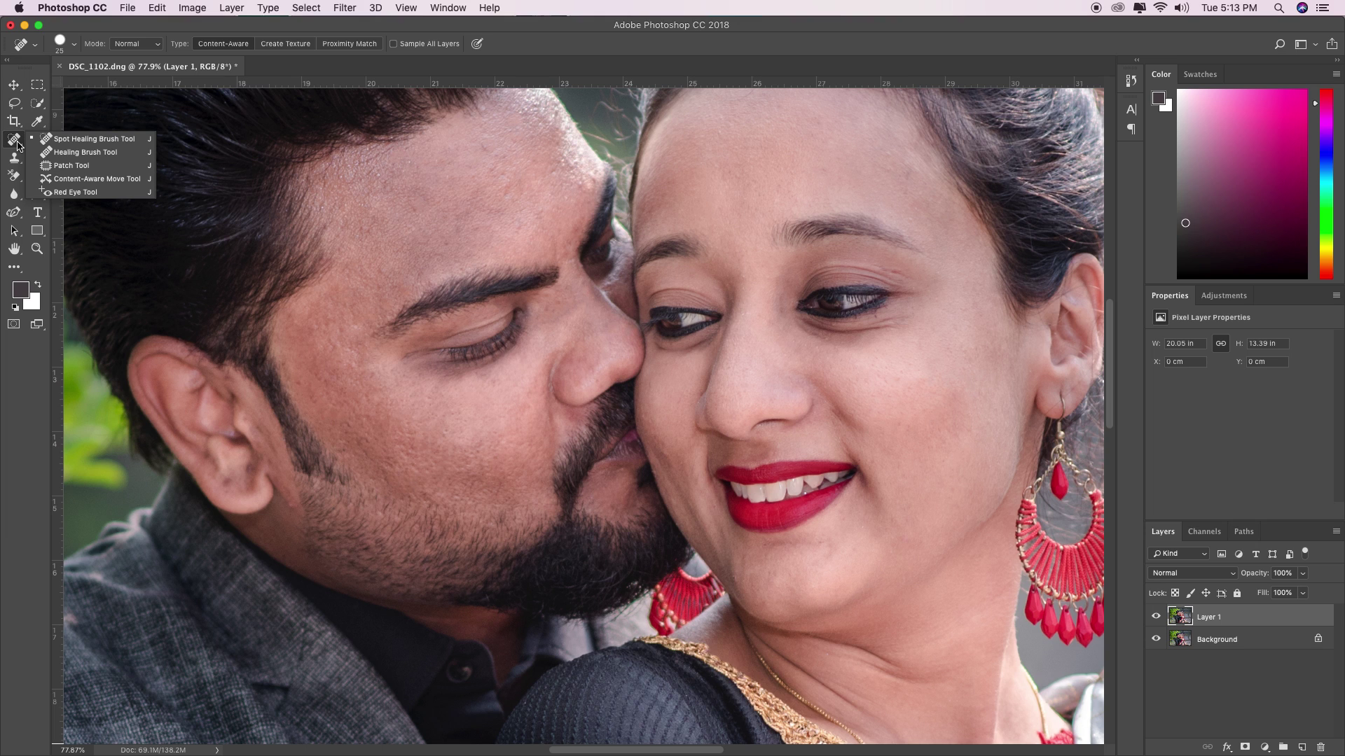
Switch to the Zoom tool and choose Fit on Screen to show the whole portrait
left_click(15, 143)
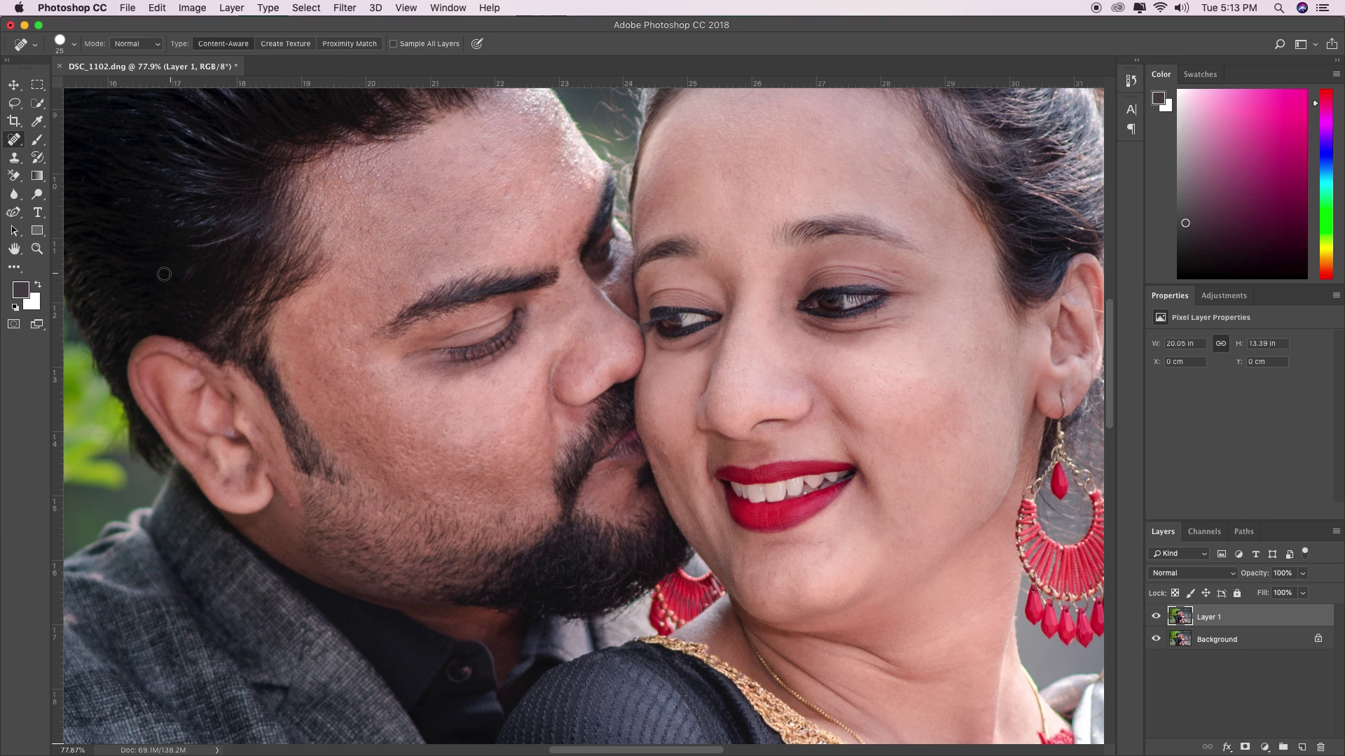
left_click(37, 249)
right_click(549, 339)
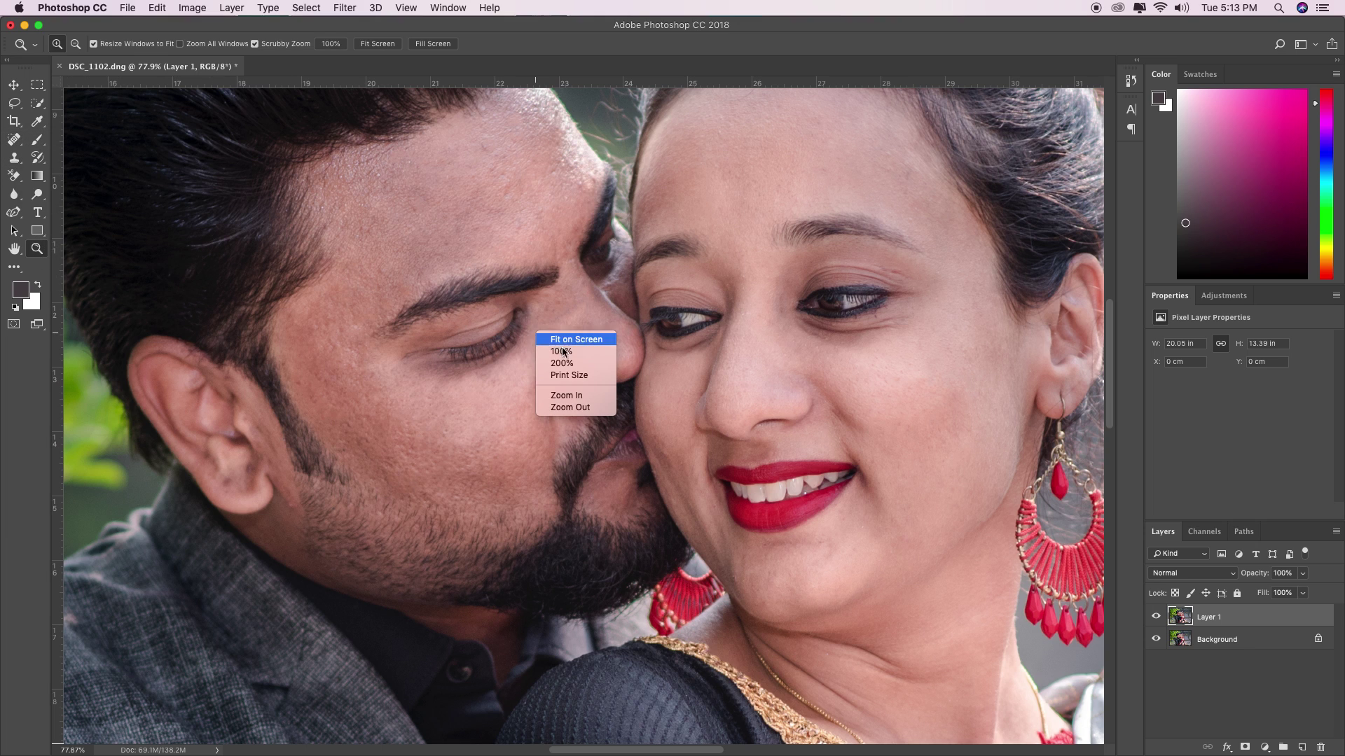
left_click(567, 340)
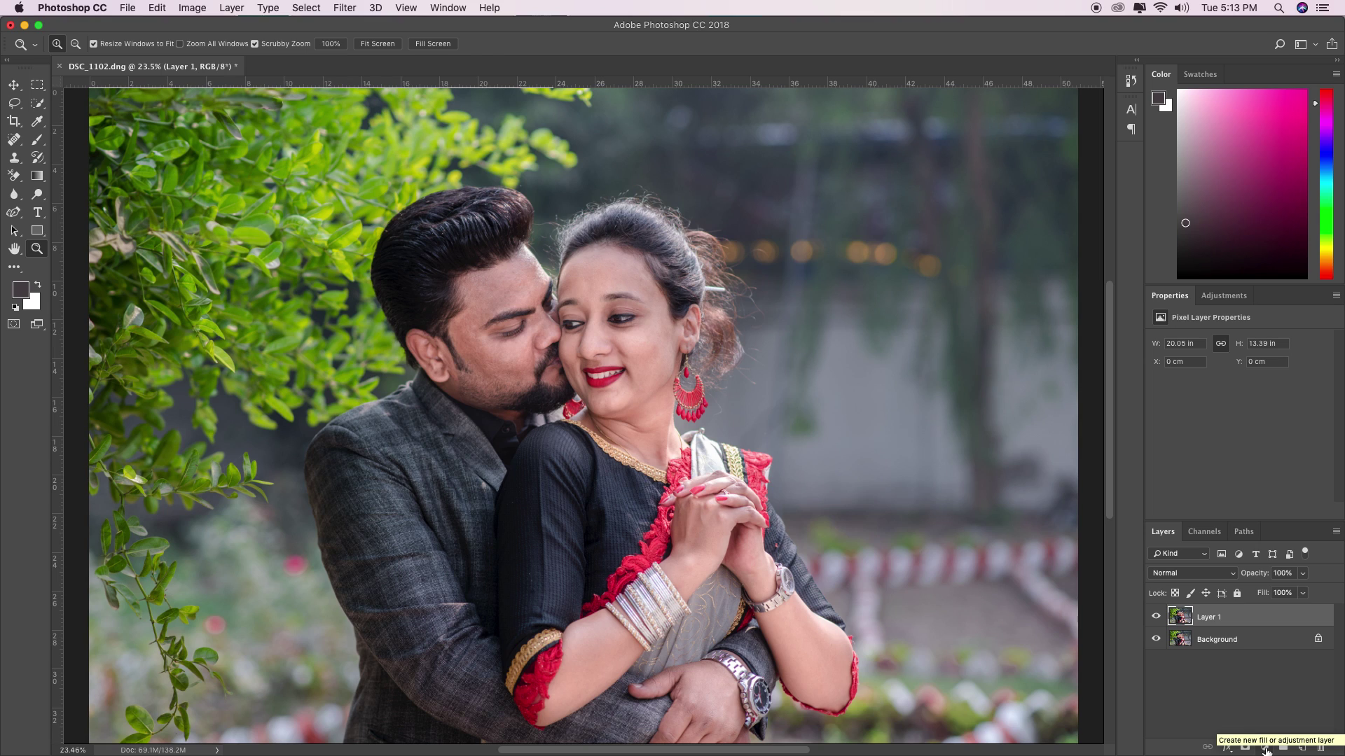
Add a Selective Color 1 adjustment layer above Layer 1 from the Layers panel
left_click(1264, 748)
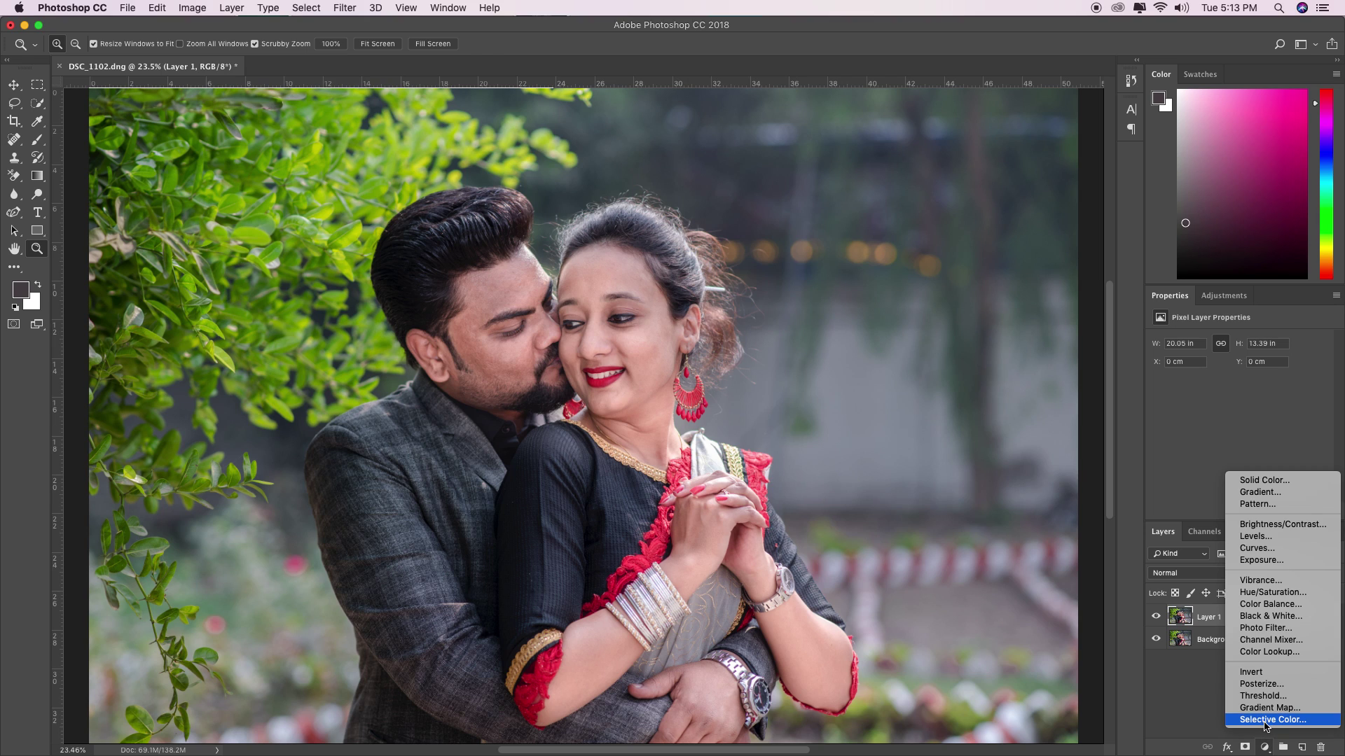
left_click(1266, 720)
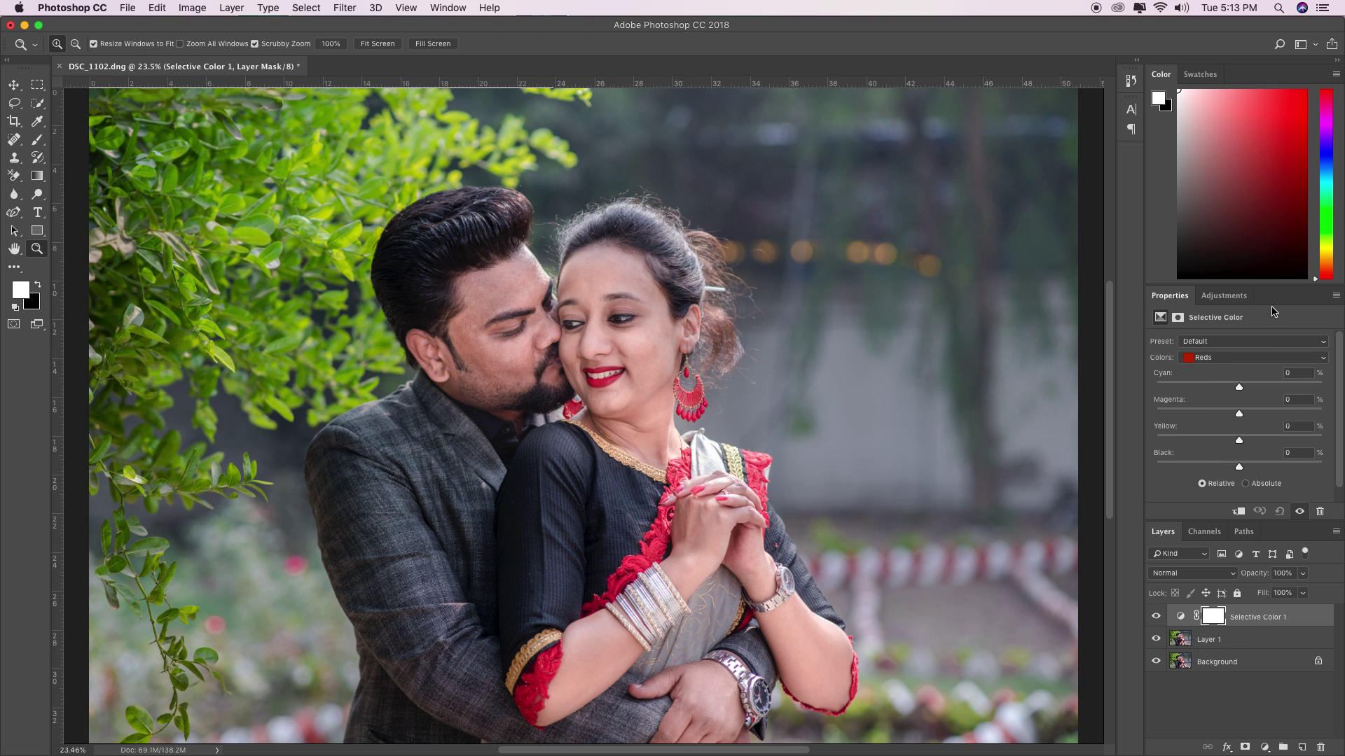
left_click_drag(1273, 311, 1020, 120)
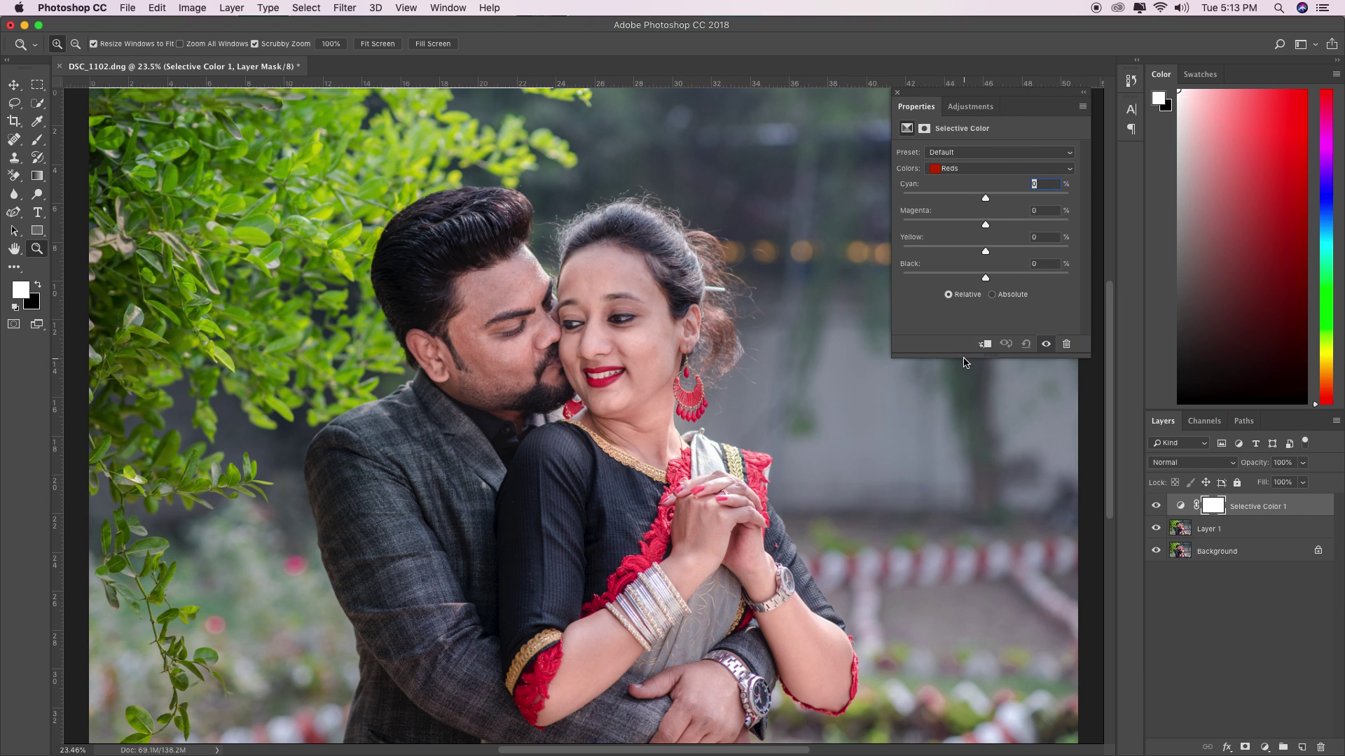
Dock the Properties panel into the icon column, then expand it to show the Selective Color settings
left_click_drag(1019, 100, 1131, 154)
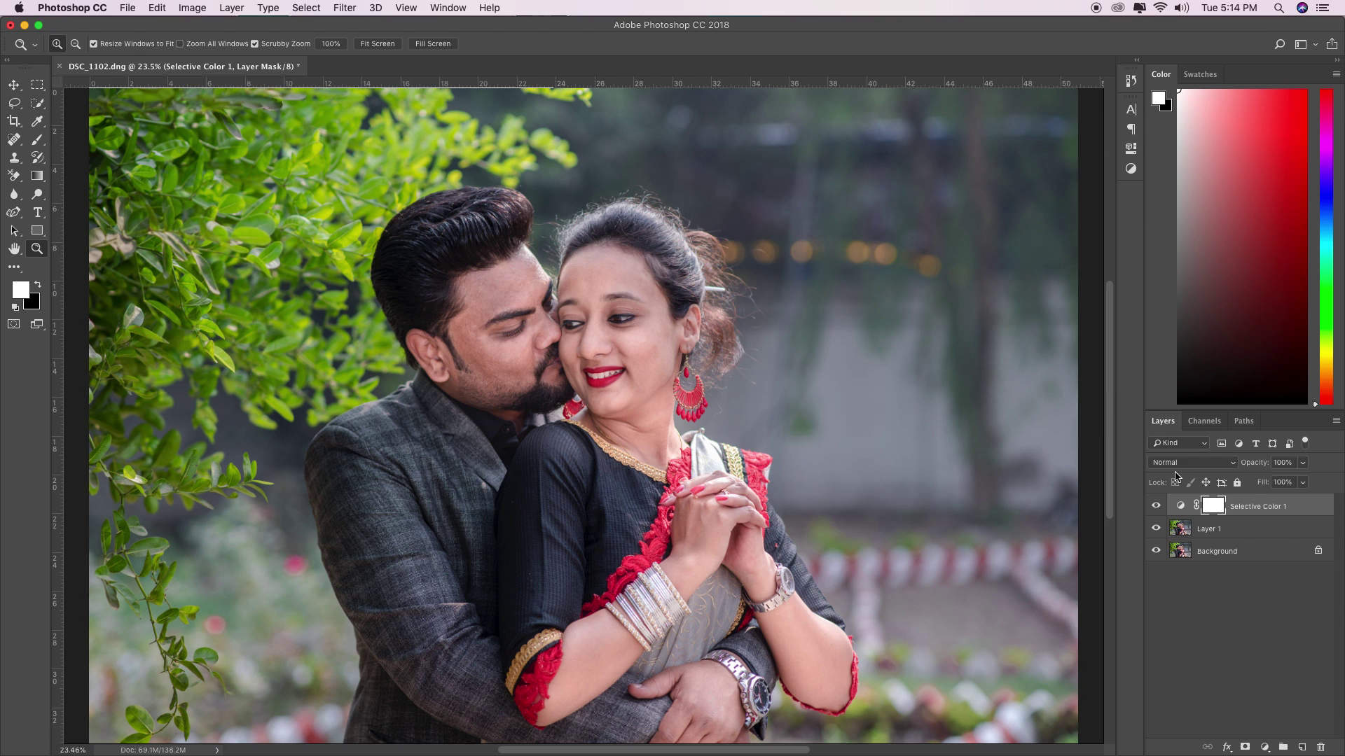
left_click(1130, 80)
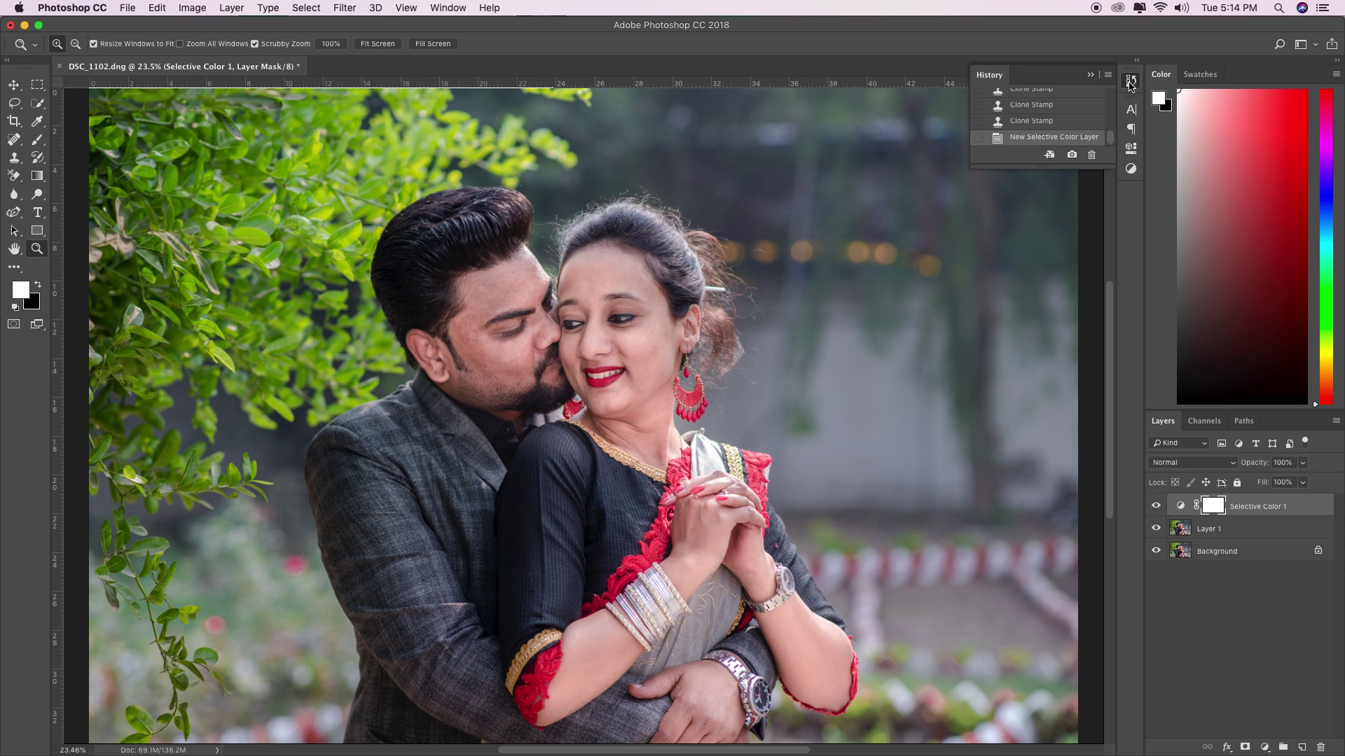
left_click(1133, 133)
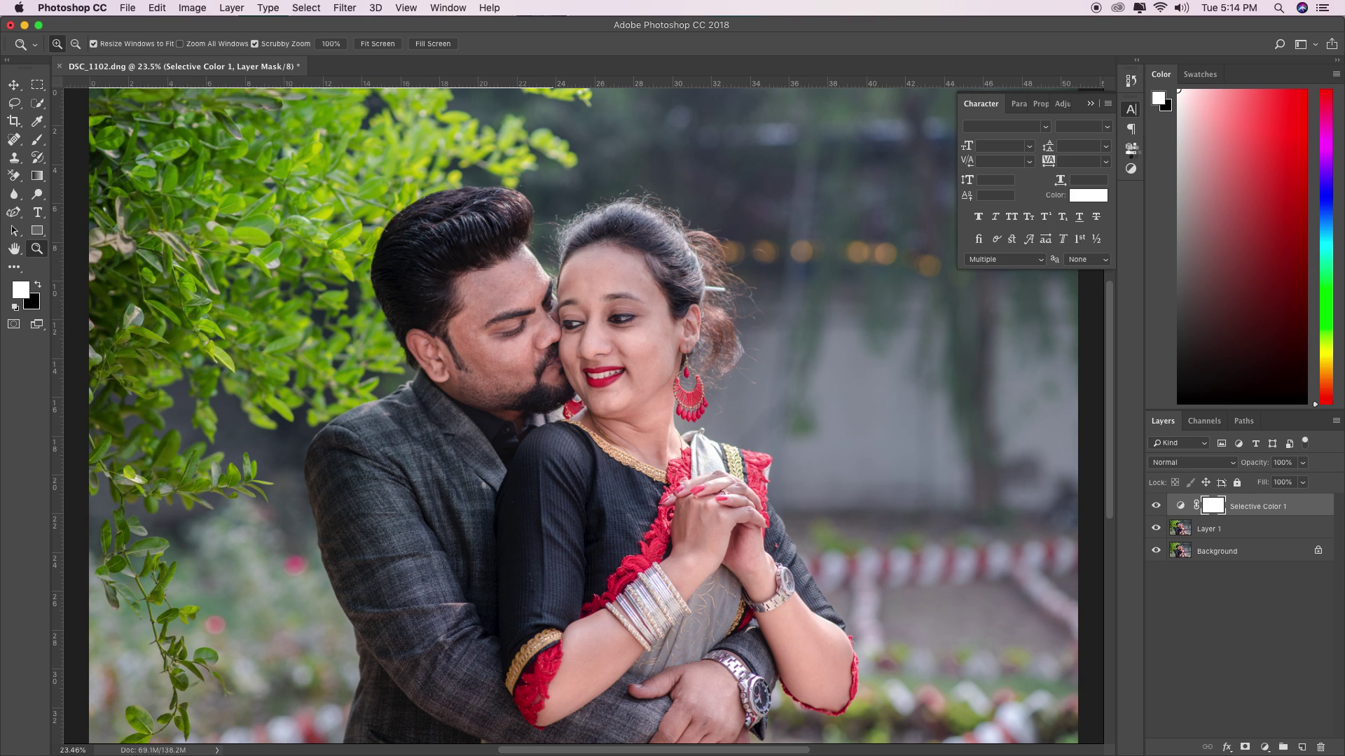
left_click(1130, 148)
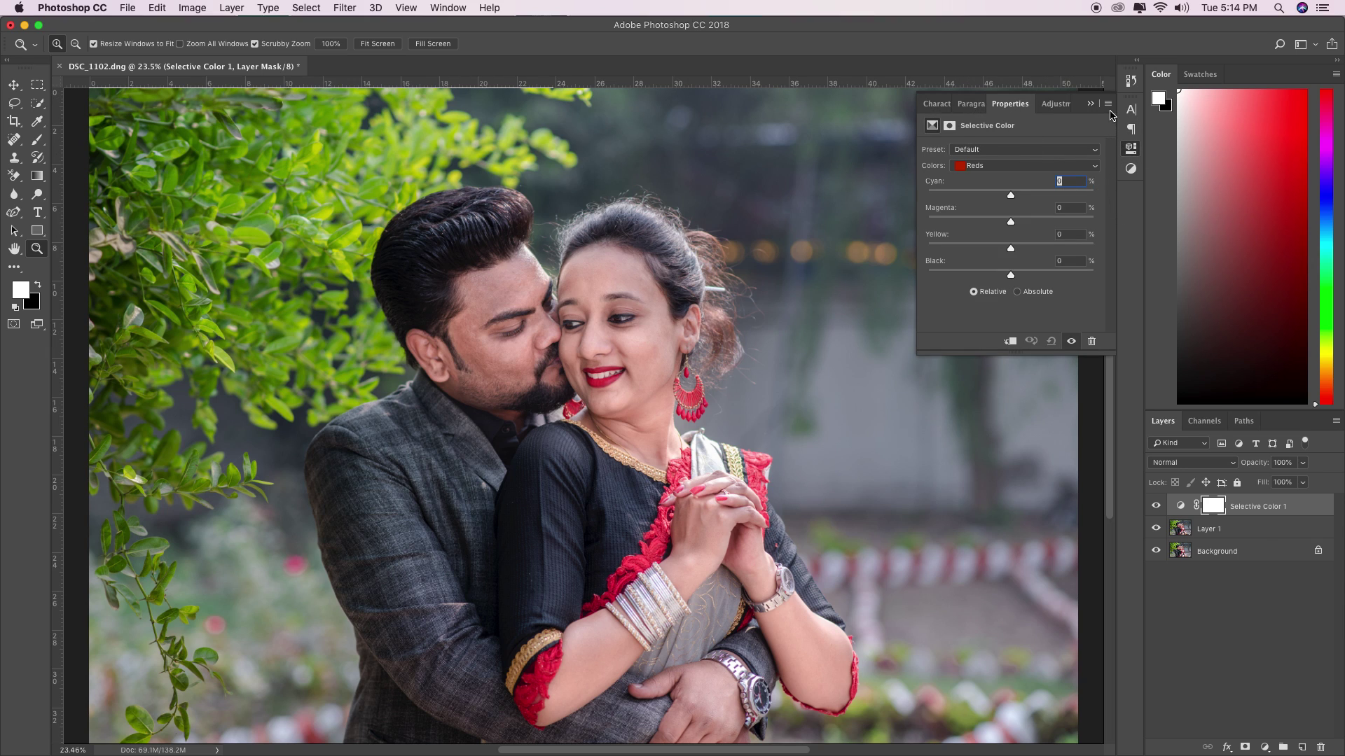
Float the Selective Color panel over the image and choose the Yellows range
left_click_drag(1109, 114, 1082, 260)
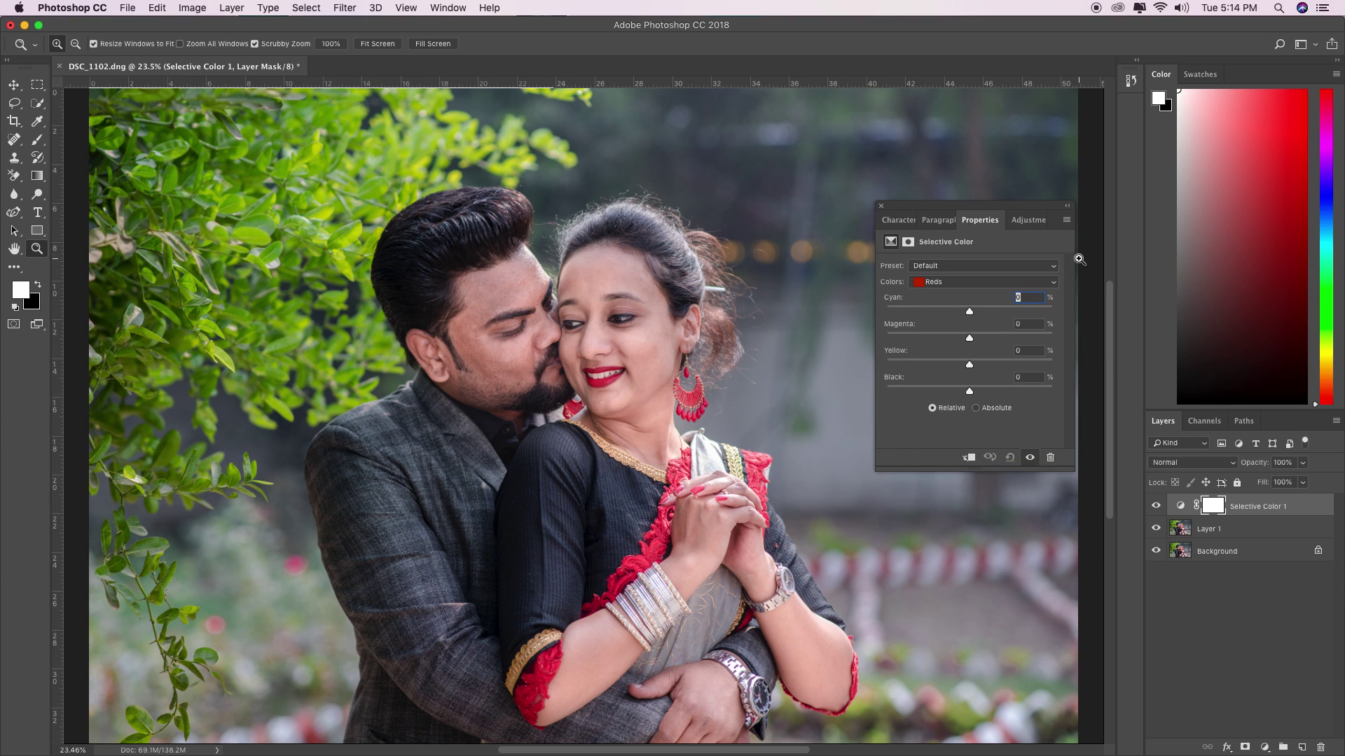
left_click_drag(937, 205, 942, 145)
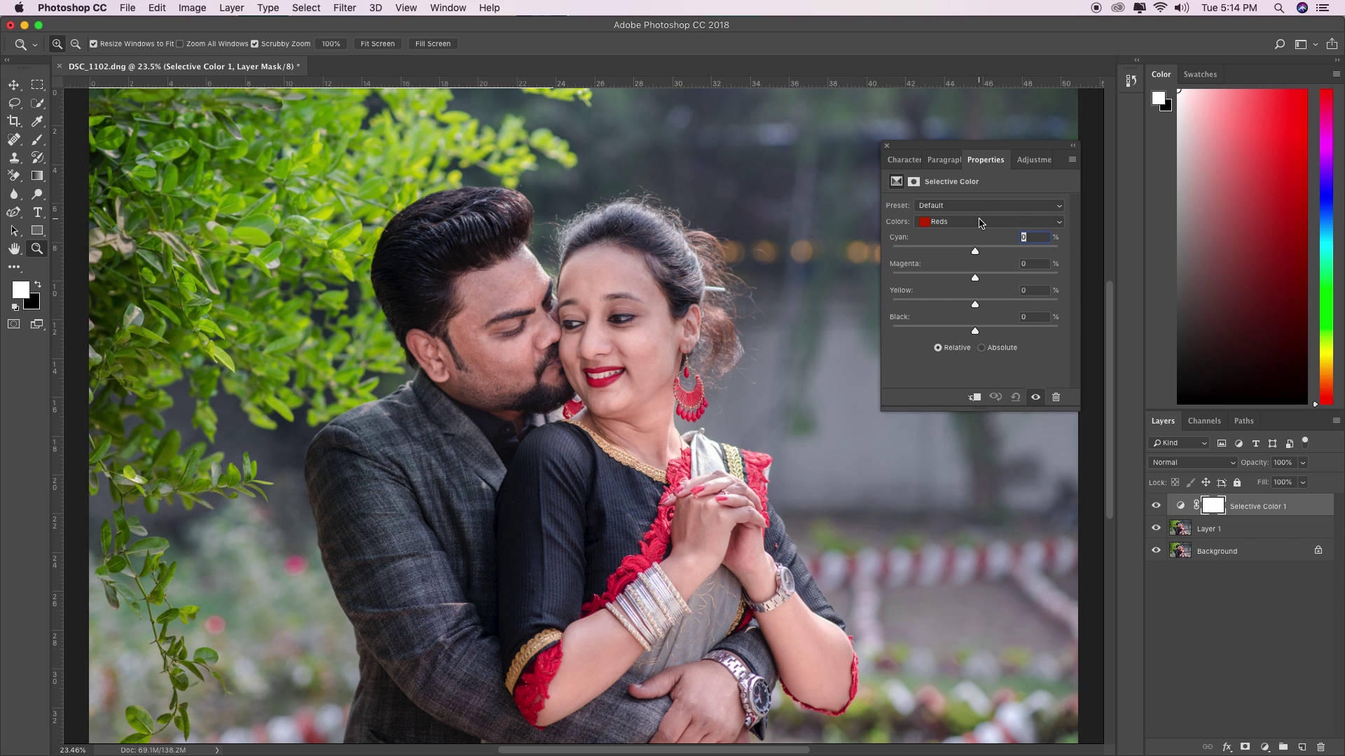
left_click(979, 222)
left_click(978, 221)
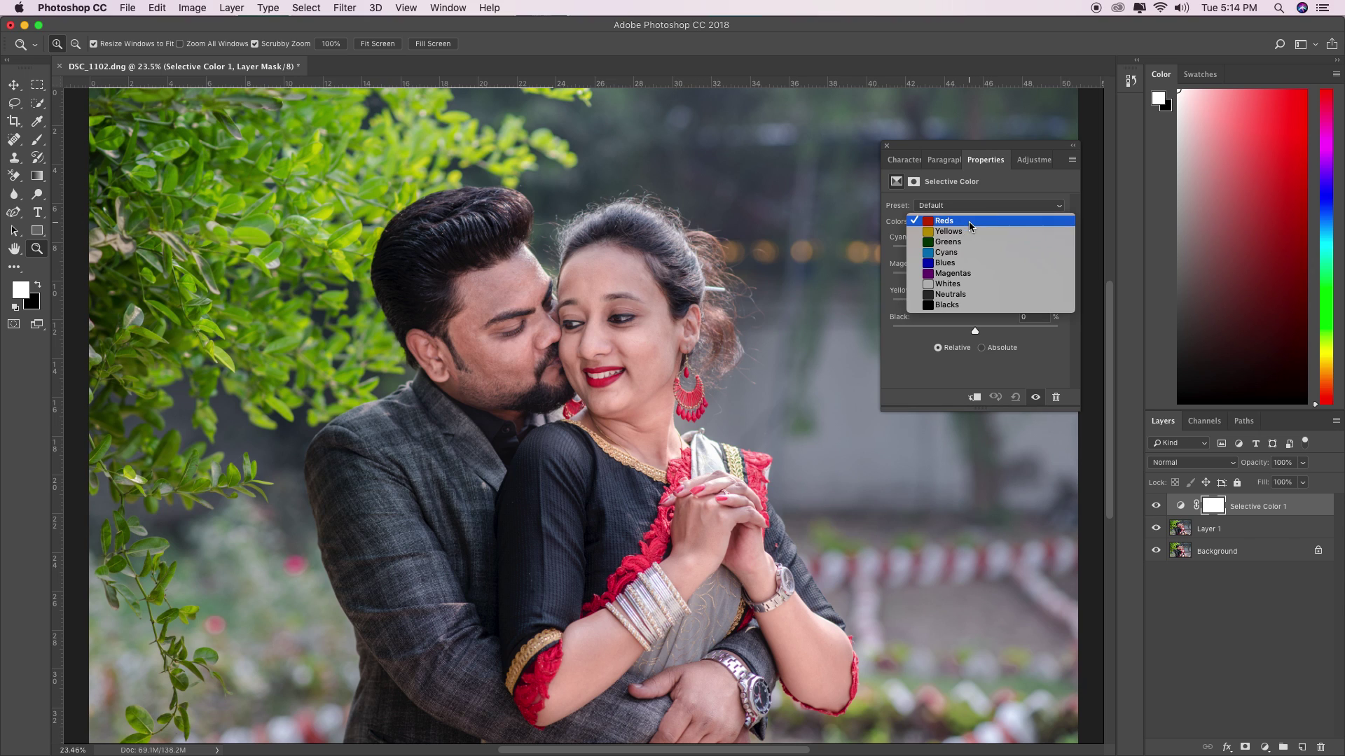
left_click(967, 231)
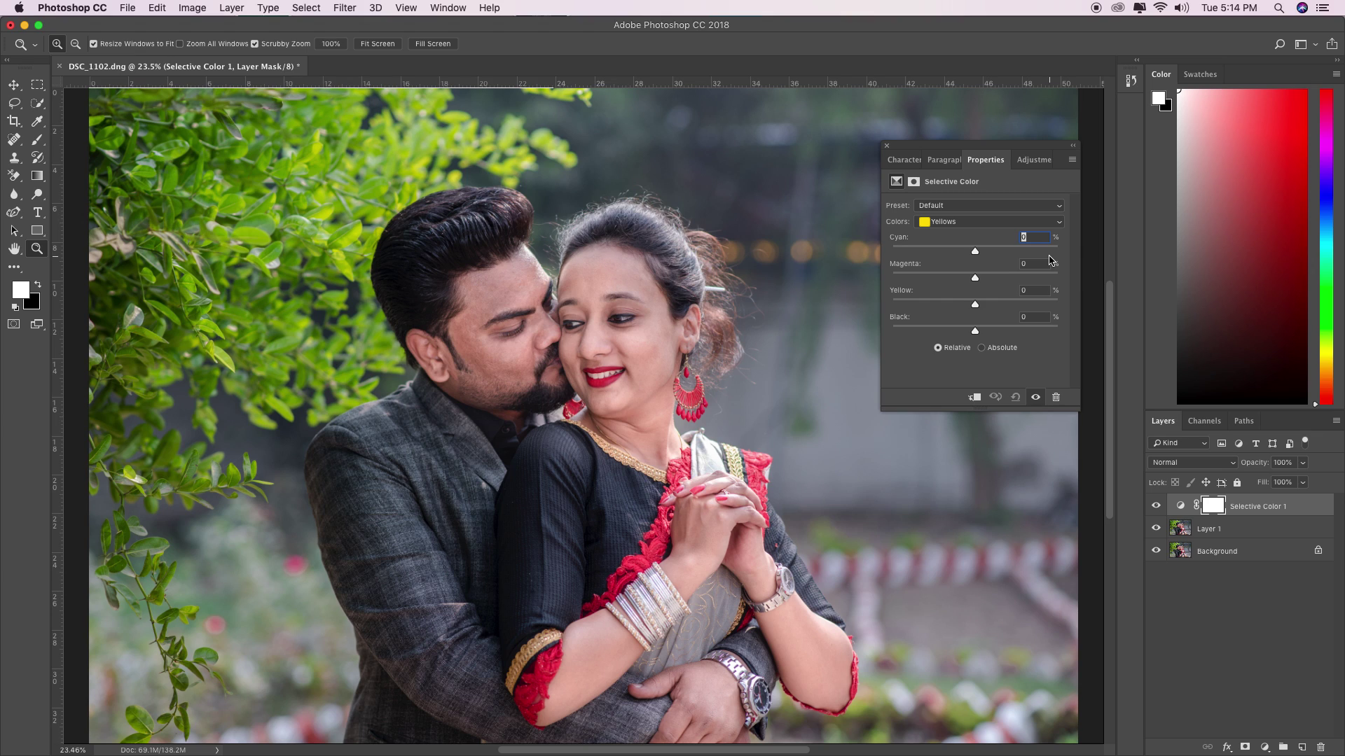
Set Yellows to Cyan -100 and Magenta +37, leaving Yellow near +1
mouse_move(975, 308)
left_mouse_down()
mouse_move(930, 300)
mouse_move(1051, 310)
mouse_move(884, 297)
mouse_move(1051, 301)
mouse_move(998, 299)
left_mouse_up()
left_click(1034, 292)
left_click_drag(993, 305, 976, 305)
mouse_move(975, 257)
left_mouse_down()
mouse_move(1035, 263)
mouse_move(924, 252)
left_mouse_up()
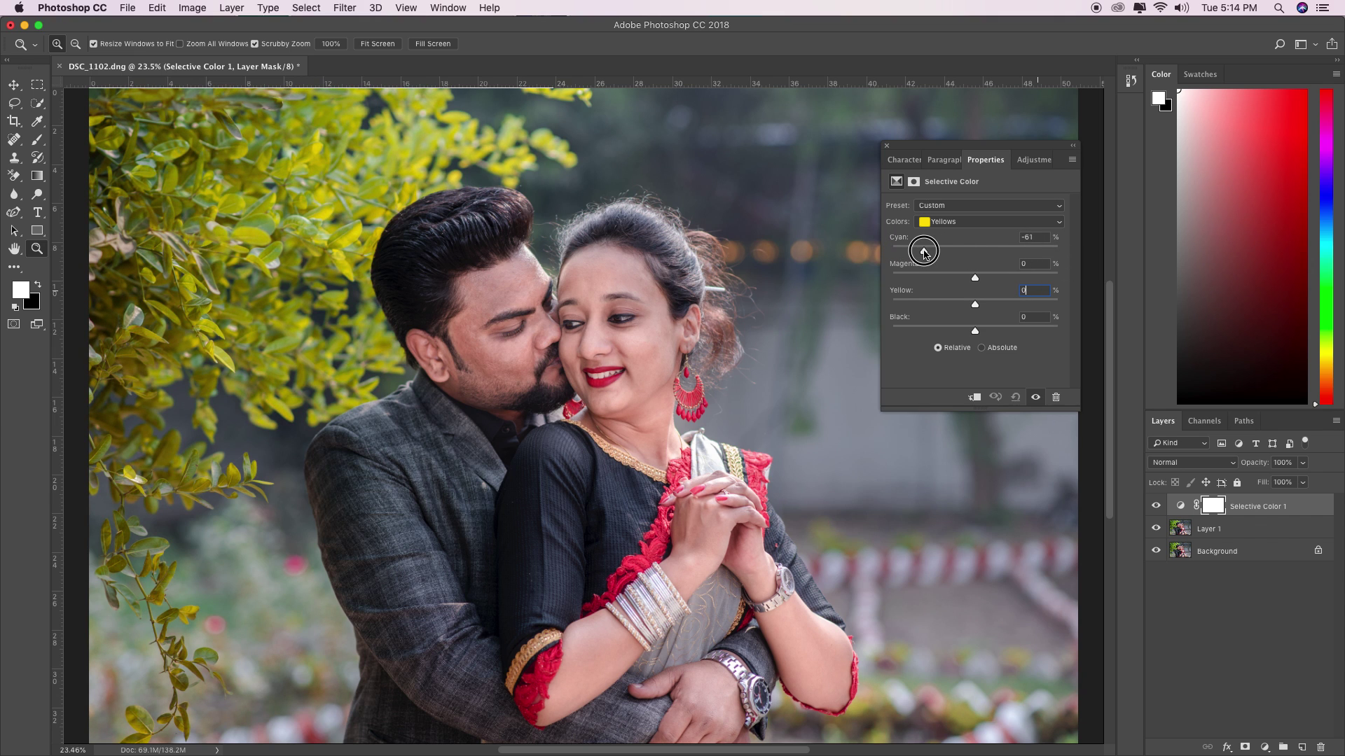
left_click_drag(924, 252, 891, 251)
mouse_move(976, 282)
left_mouse_down()
mouse_move(1039, 286)
mouse_move(1006, 281)
left_mouse_up()
Set Greens to Cyan -52, Magenta -27, Yellow +24, keeping Relative after comparing with Absolute
left_click(980, 222)
left_click(982, 232)
left_click_drag(974, 252, 935, 252)
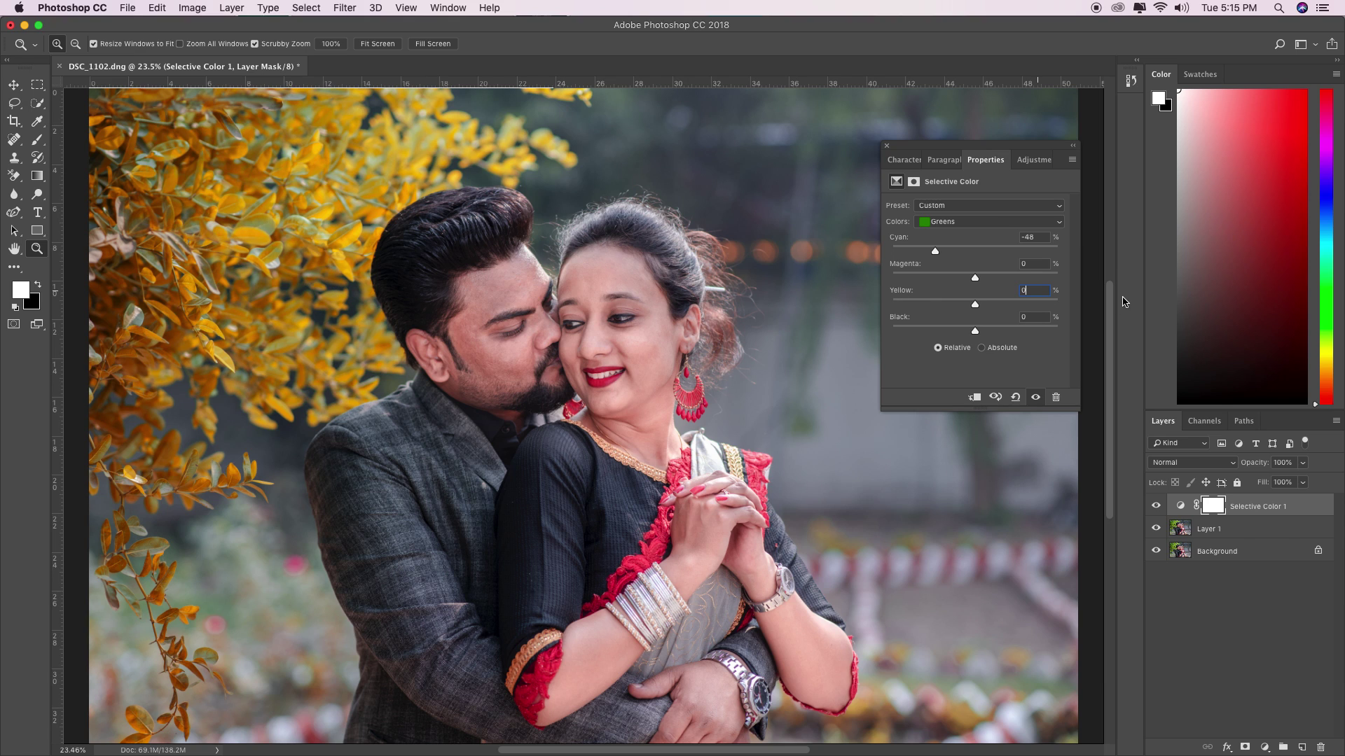
mouse_move(935, 252)
left_mouse_down()
mouse_move(1015, 278)
mouse_move(925, 276)
mouse_move(953, 278)
left_mouse_up()
mouse_move(975, 306)
left_mouse_down()
mouse_move(935, 301)
mouse_move(1032, 301)
mouse_move(996, 306)
left_mouse_up()
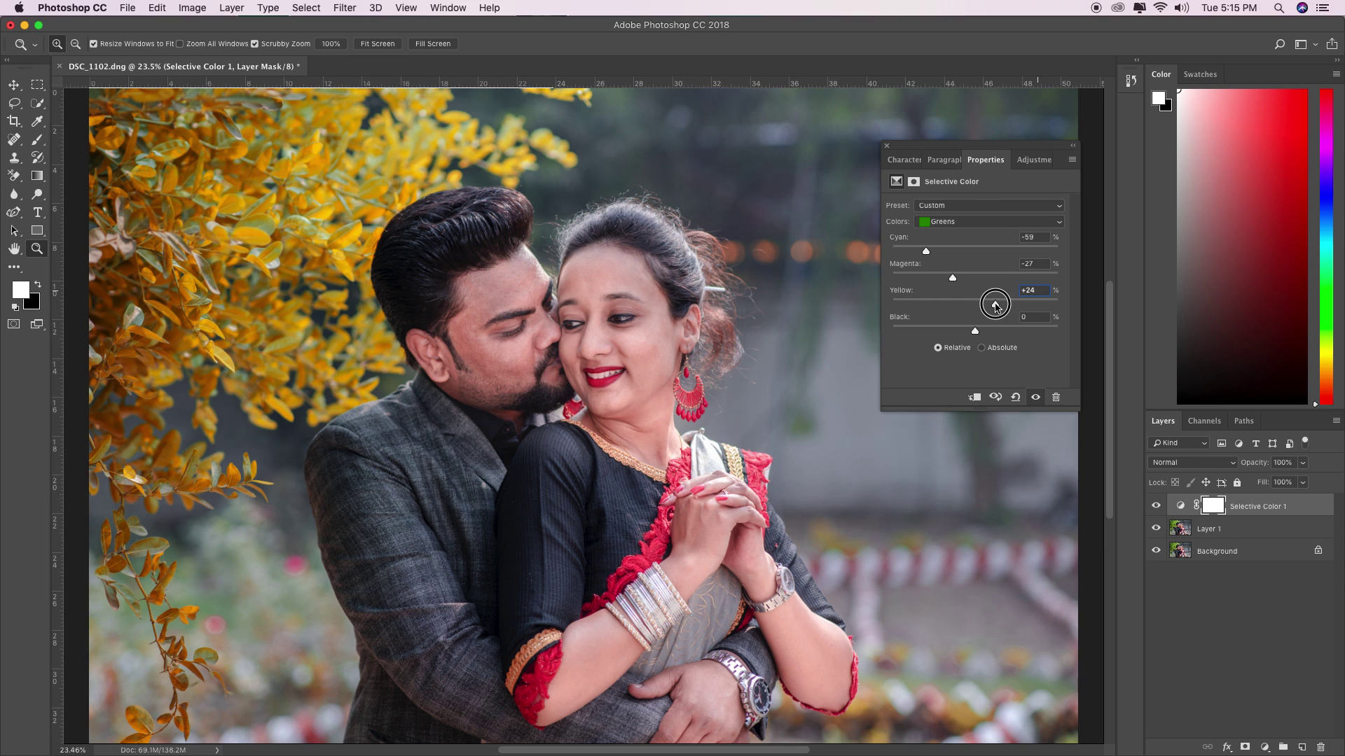
left_click(982, 348)
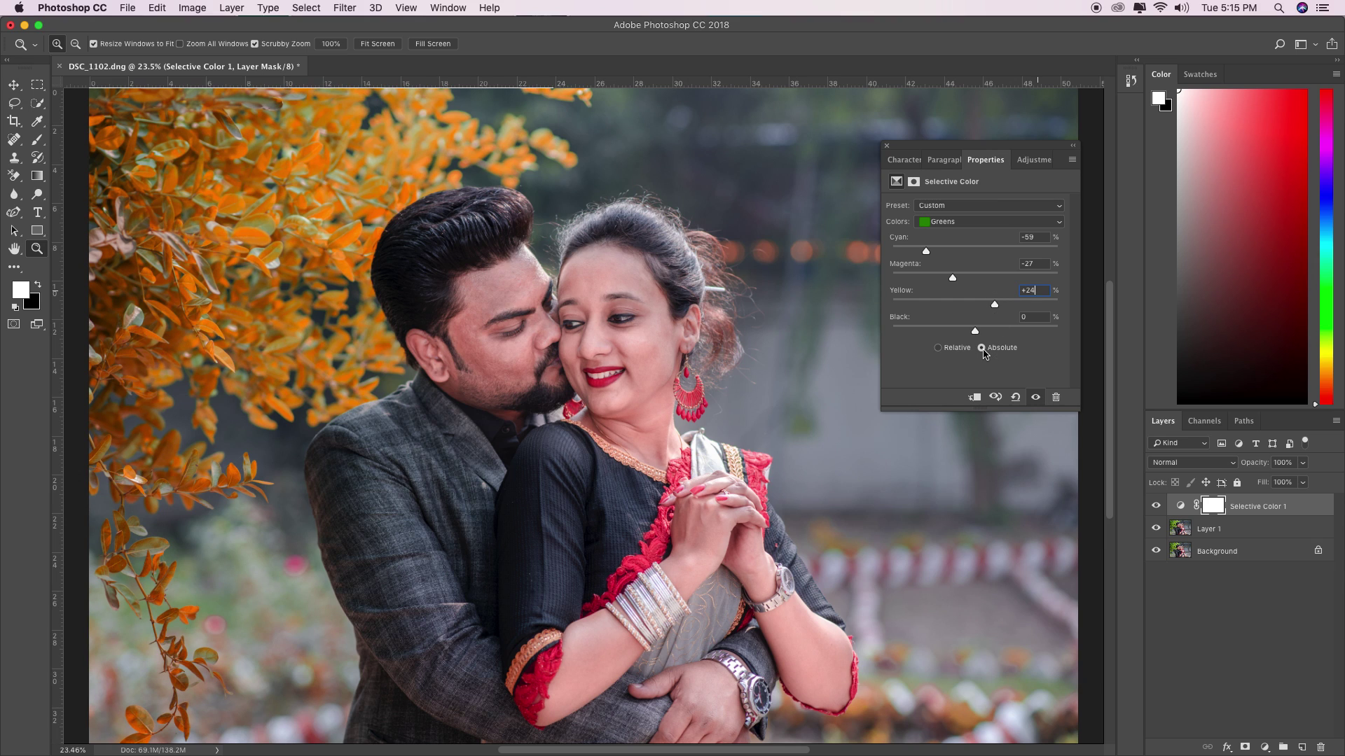
left_click(938, 348)
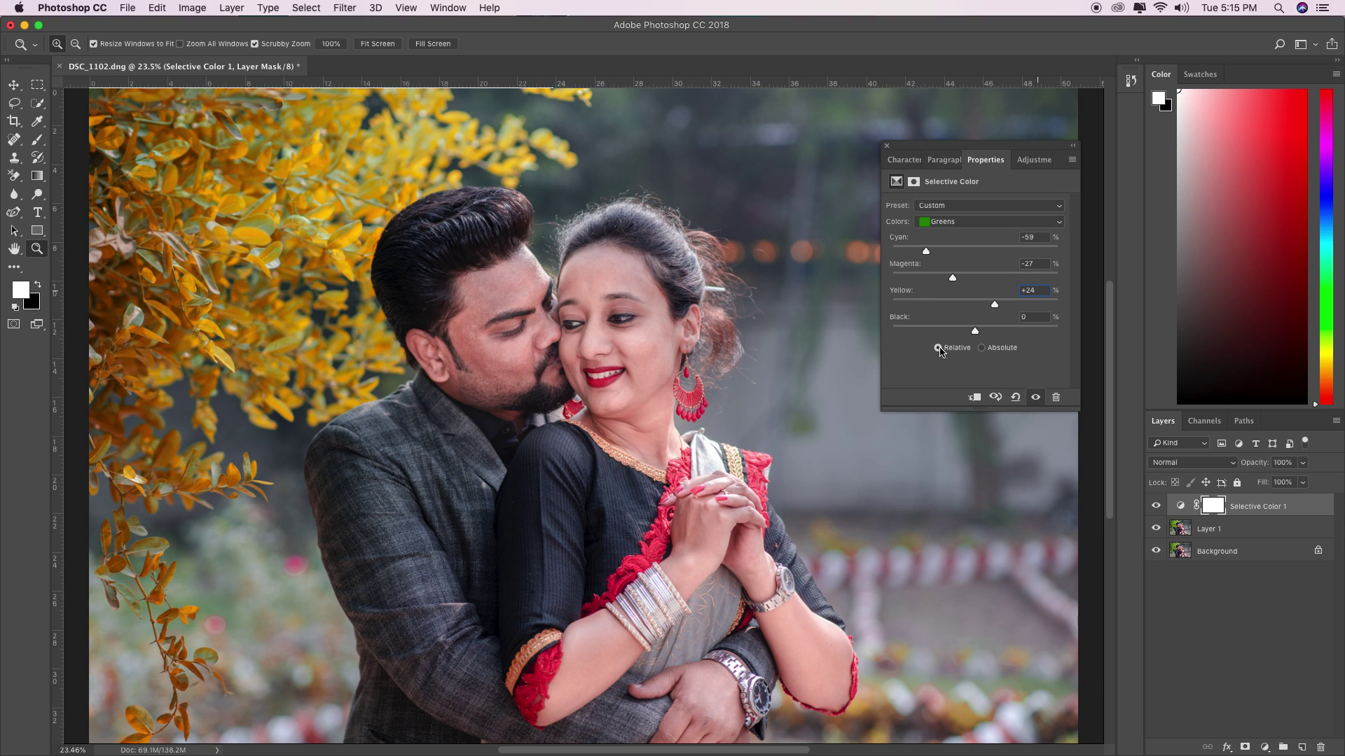
left_click(982, 348)
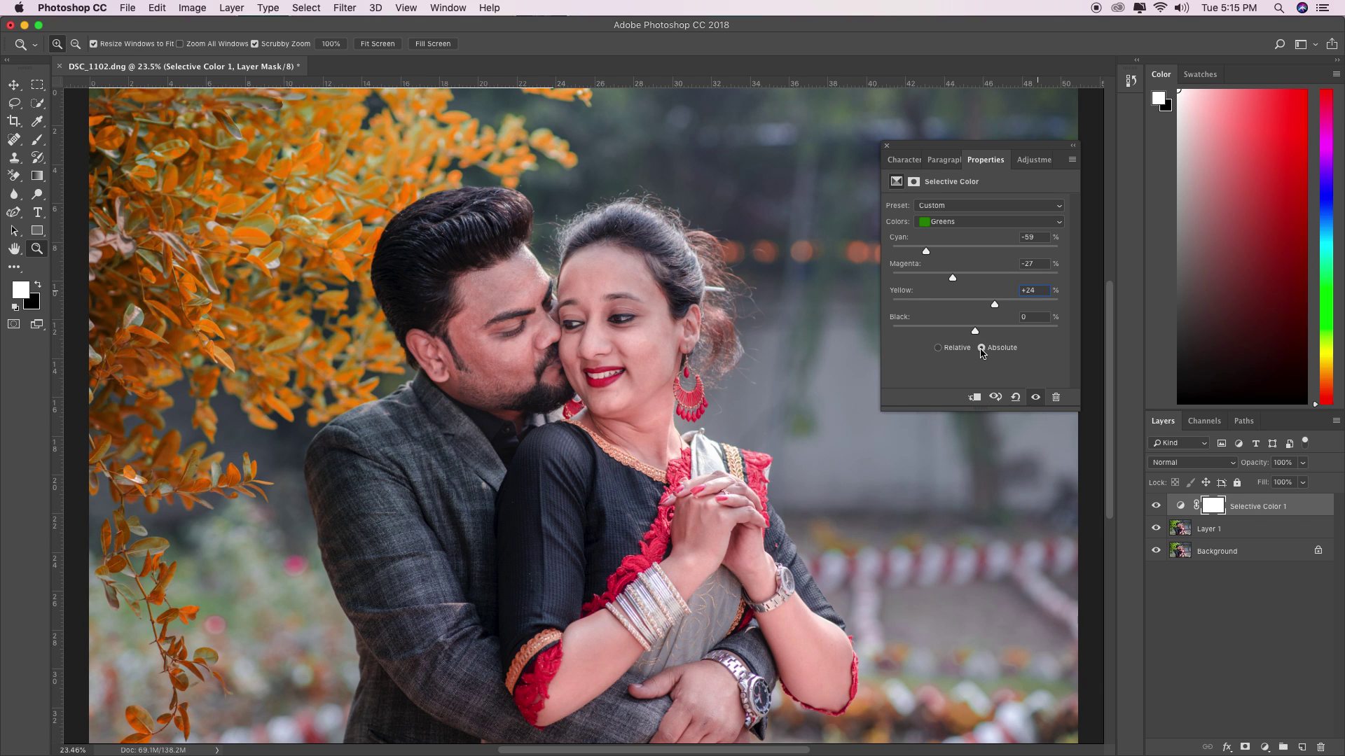
left_click(938, 349)
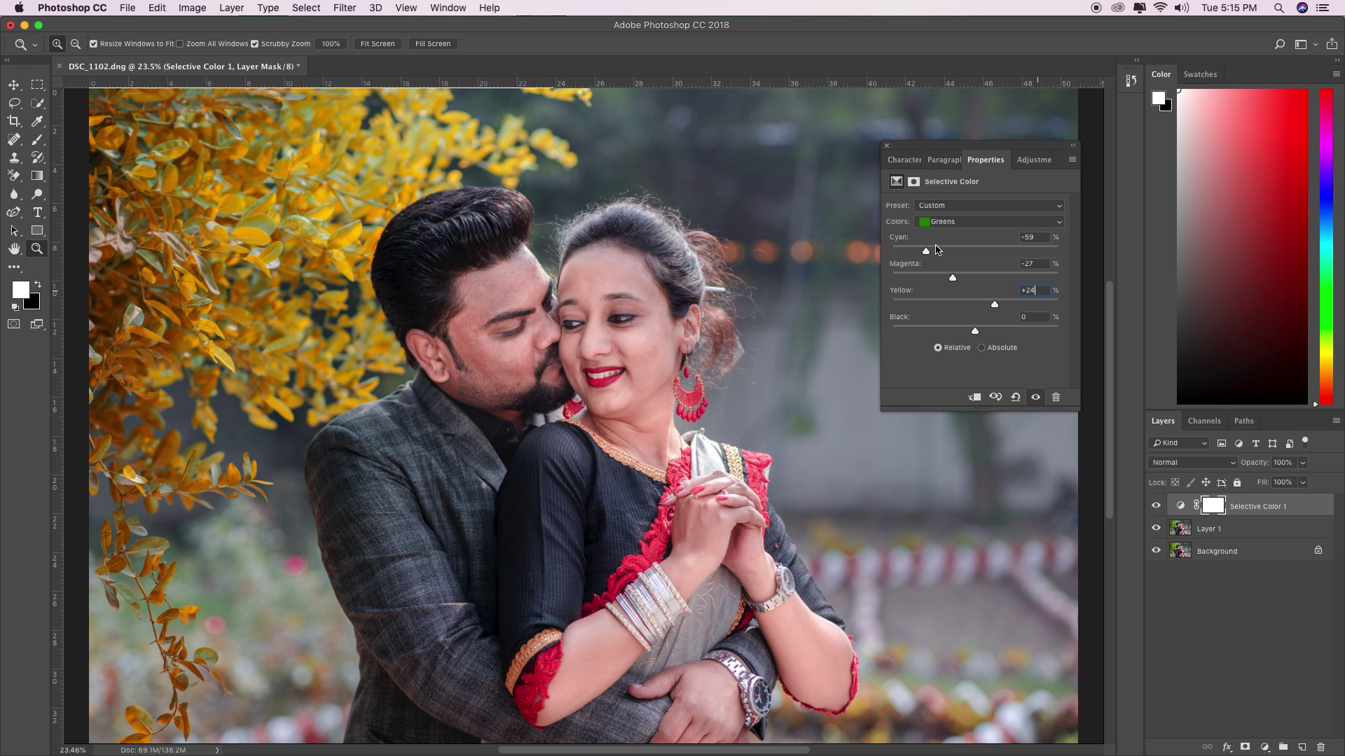
left_click_drag(926, 252, 931, 252)
Raise the Reds' Cyan to +68, then set Blues to Cyan +67 and Magenta +66
left_click(967, 226)
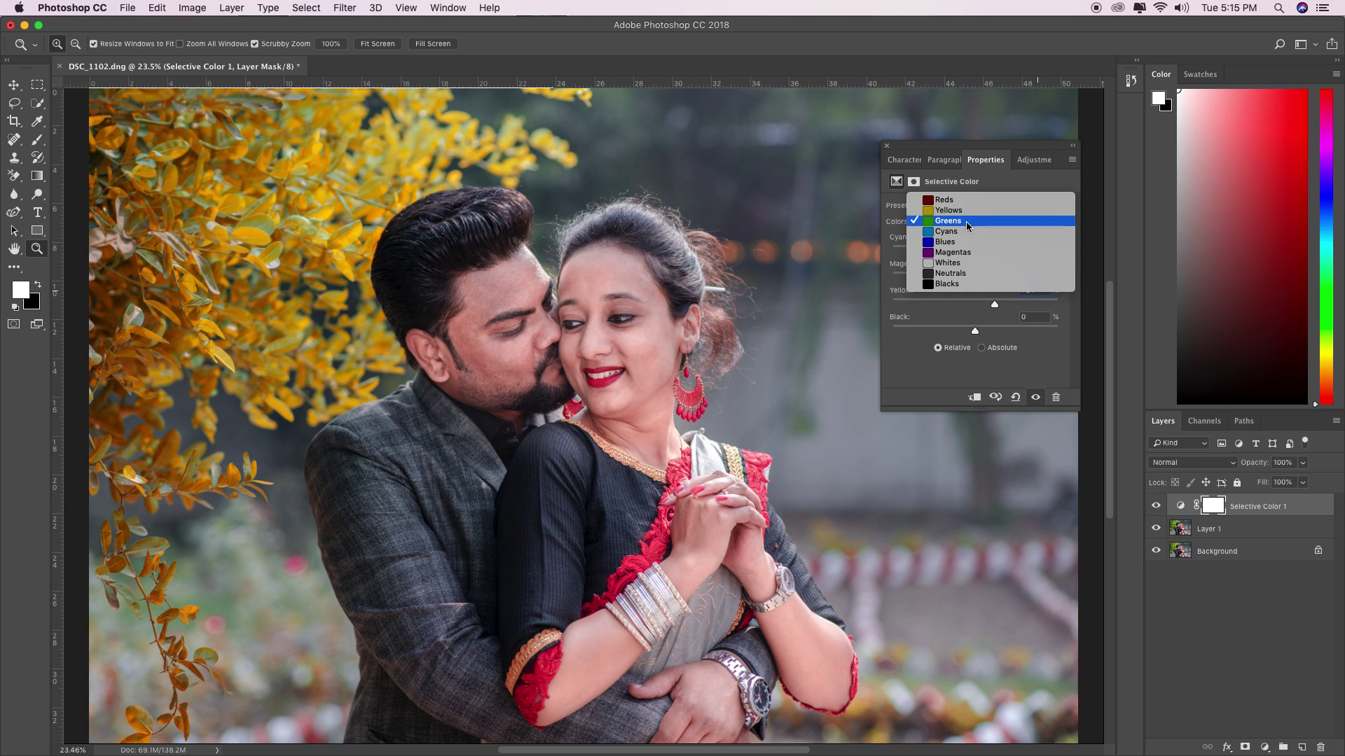
left_click(966, 202)
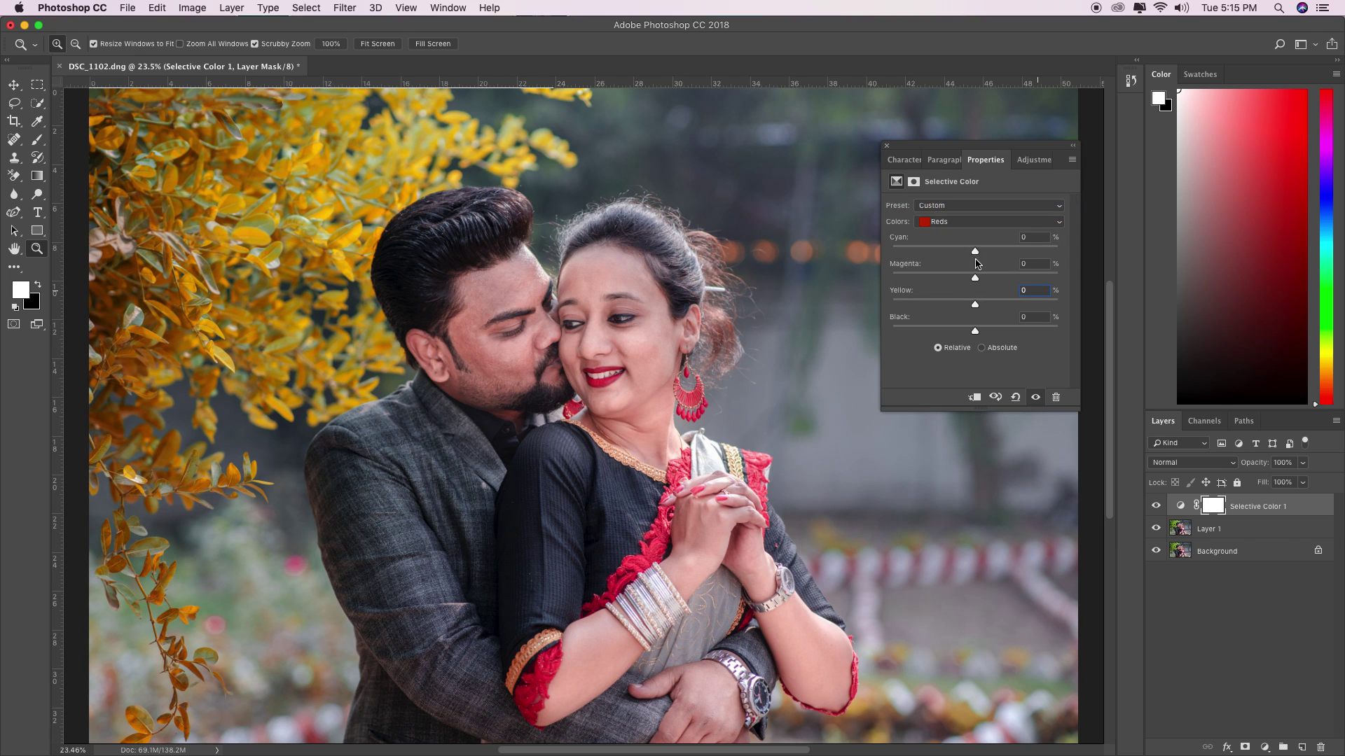
mouse_move(975, 252)
left_mouse_down()
mouse_move(1033, 264)
mouse_move(939, 252)
mouse_move(972, 279)
left_mouse_up()
left_click(991, 222)
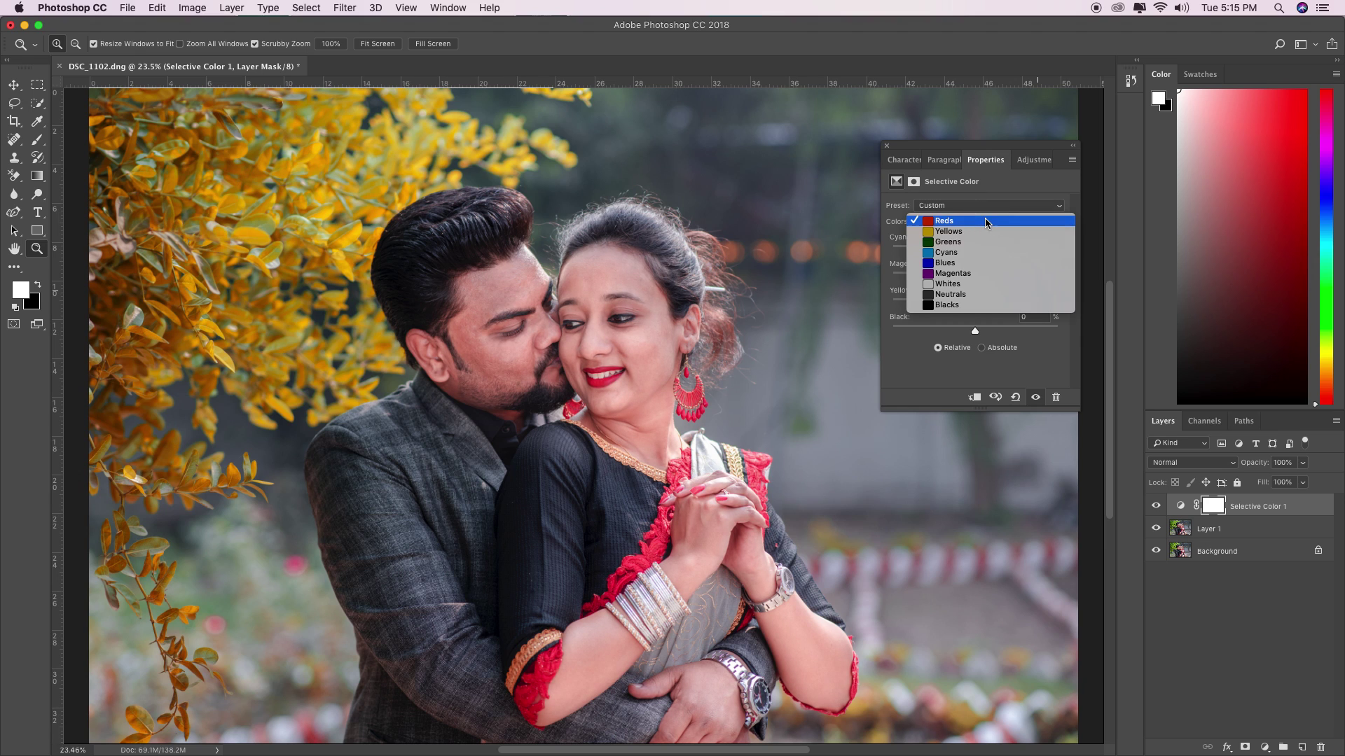
left_click(1003, 265)
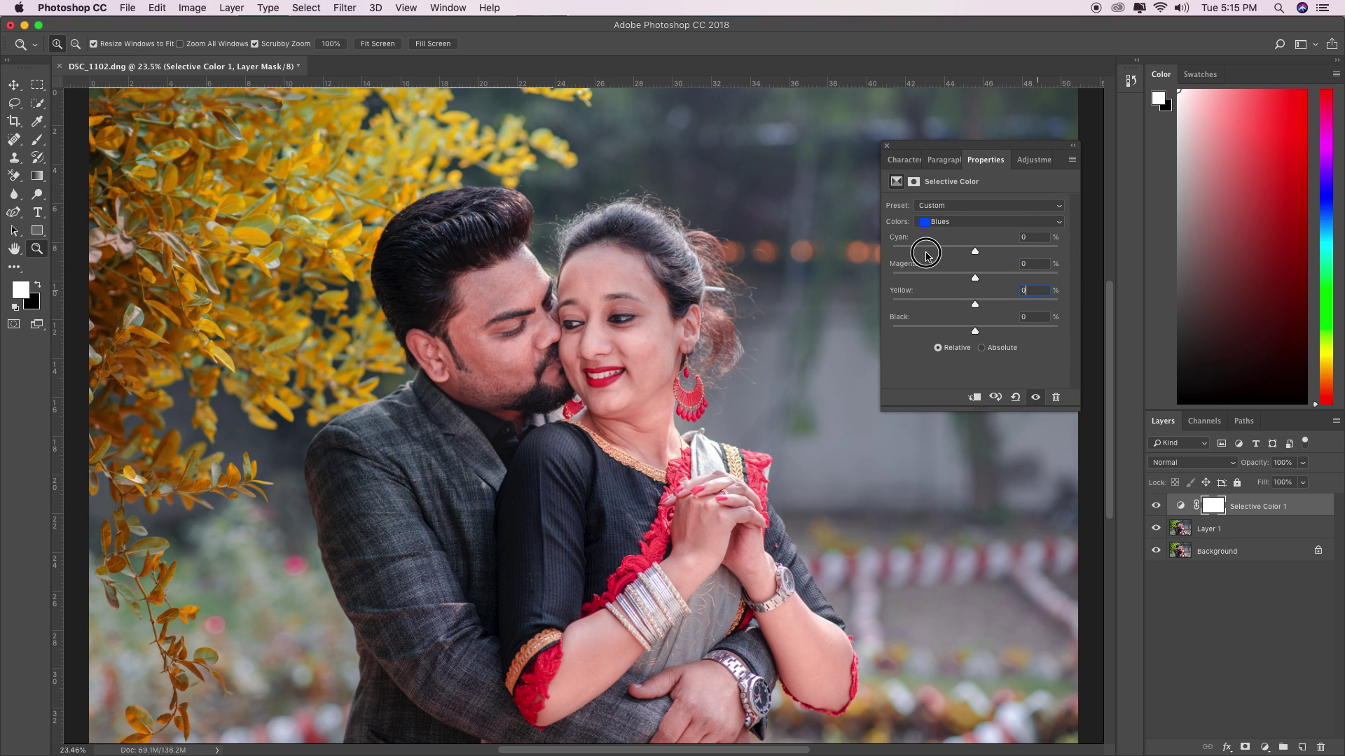
mouse_move(974, 248)
left_mouse_down()
mouse_move(1033, 253)
mouse_move(1010, 292)
mouse_move(968, 289)
mouse_move(1030, 283)
left_mouse_up()
Close the Selective Color panel and toggle the adjustment layer on and off to compare
left_click(1123, 329)
left_click(1157, 507)
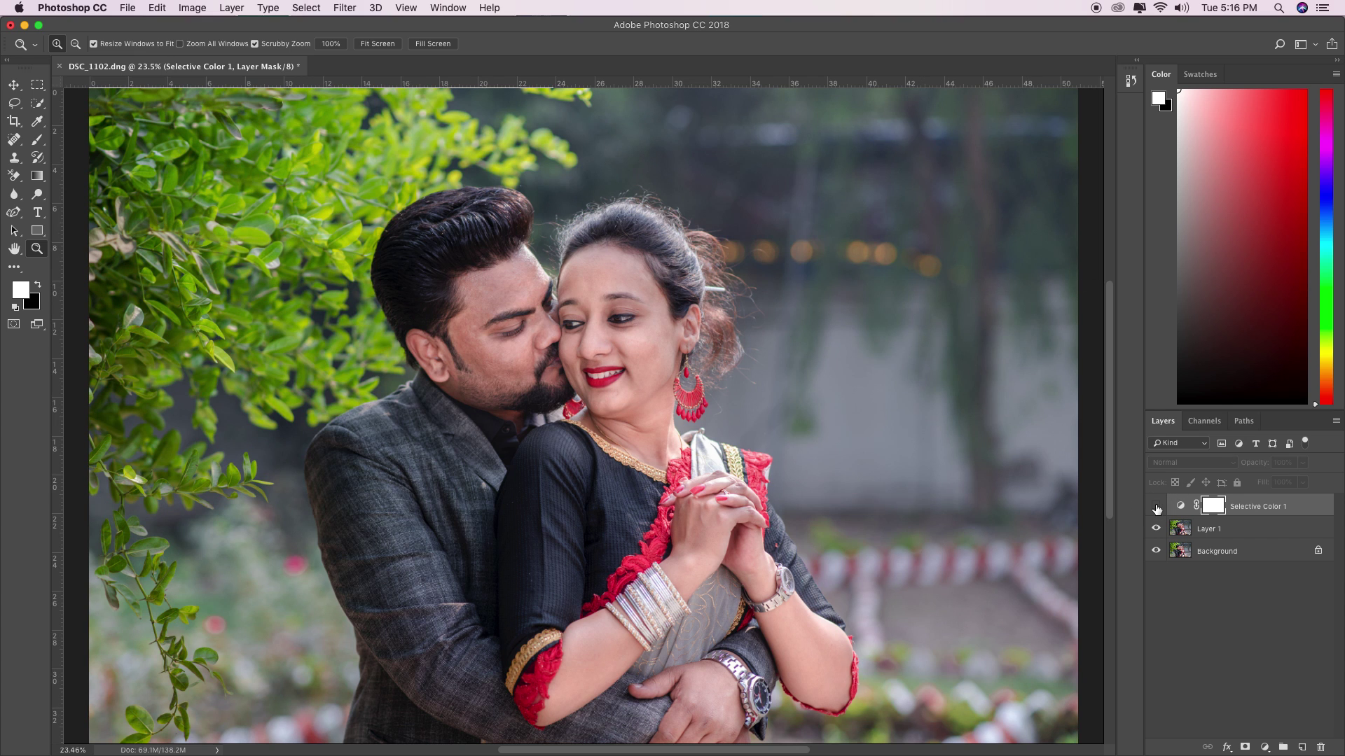
left_click(1156, 507)
left_click(1156, 507)
left_click(1156, 506)
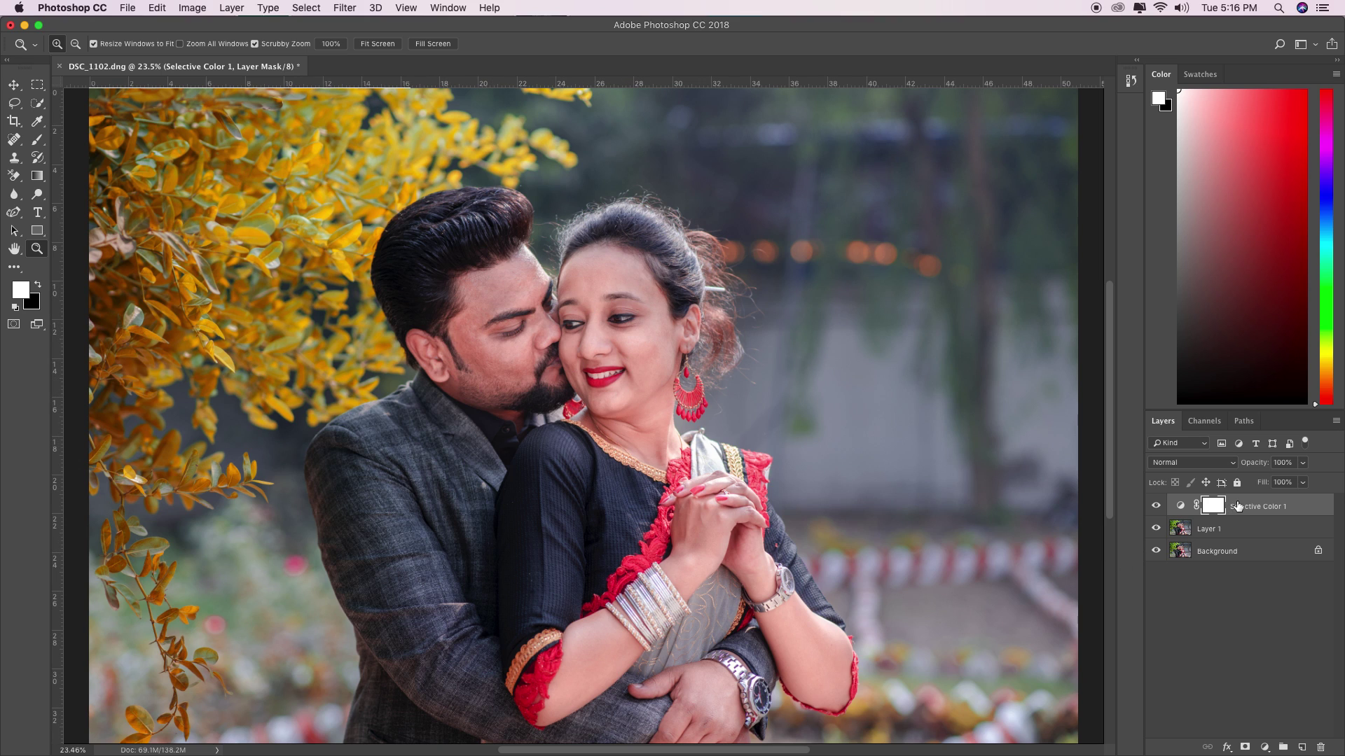
left_click(38, 143)
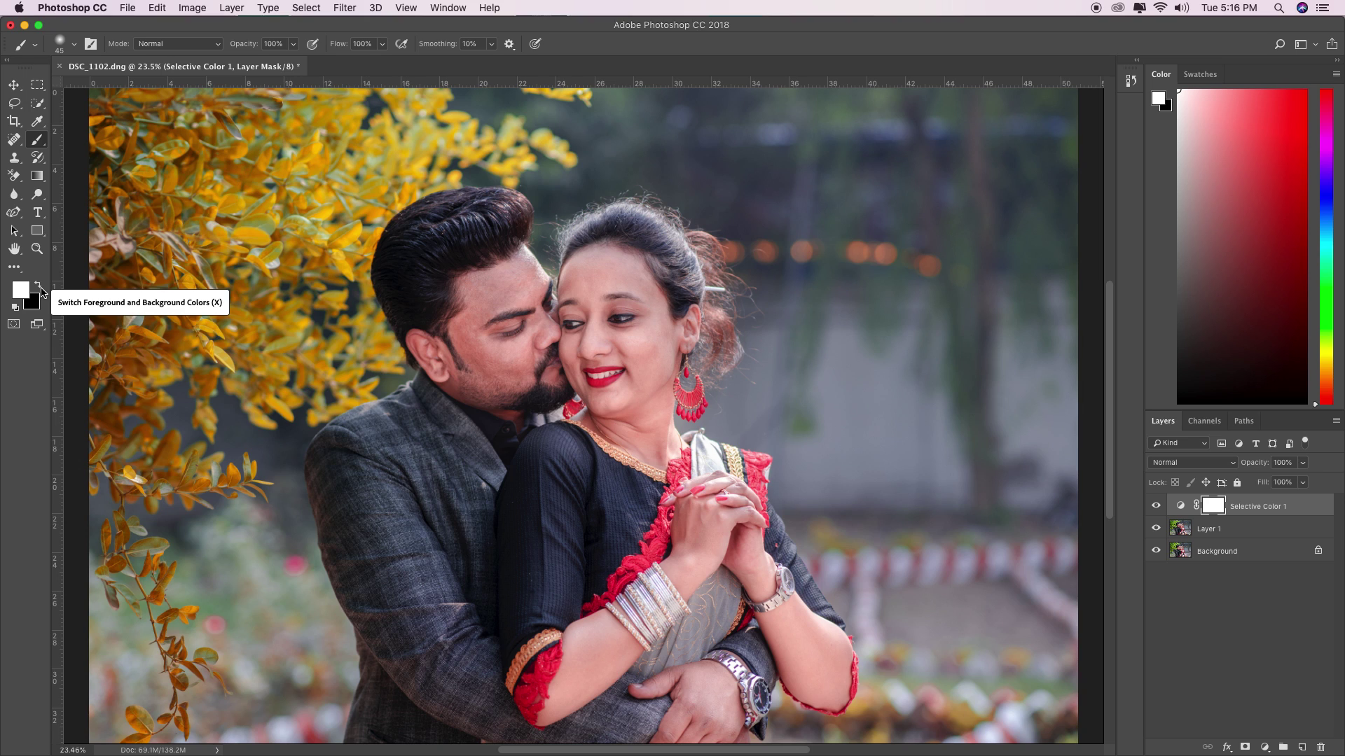
Paint black at brush size 600 on the mask over the woman's and man's faces
left_click(40, 288)
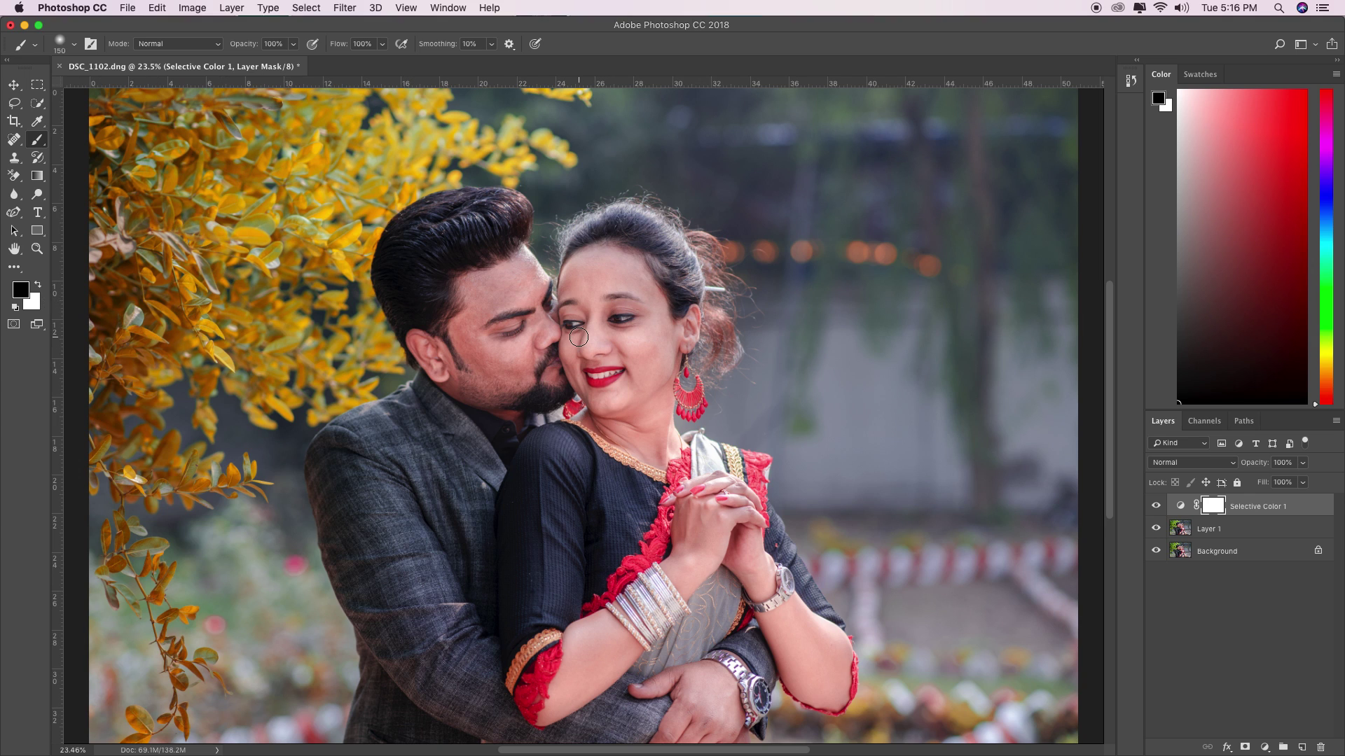
key("bracketright")
key("bracketright")
key("bracketright")
mouse_move(516, 335)
left_mouse_down()
mouse_move(631, 344)
mouse_move(574, 357)
mouse_move(647, 447)
mouse_move(696, 596)
mouse_move(804, 654)
mouse_move(817, 616)
mouse_move(675, 660)
mouse_move(576, 729)
mouse_move(480, 690)
mouse_move(630, 675)
mouse_move(435, 570)
mouse_move(453, 500)
mouse_move(390, 495)
mouse_move(420, 705)
mouse_move(497, 421)
mouse_move(452, 256)
mouse_move(480, 227)
mouse_move(430, 257)
mouse_move(450, 224)
mouse_move(390, 270)
mouse_move(504, 336)
mouse_move(624, 326)
mouse_move(619, 235)
mouse_move(627, 361)
left_mouse_up()
left_click_drag(455, 295, 507, 313)
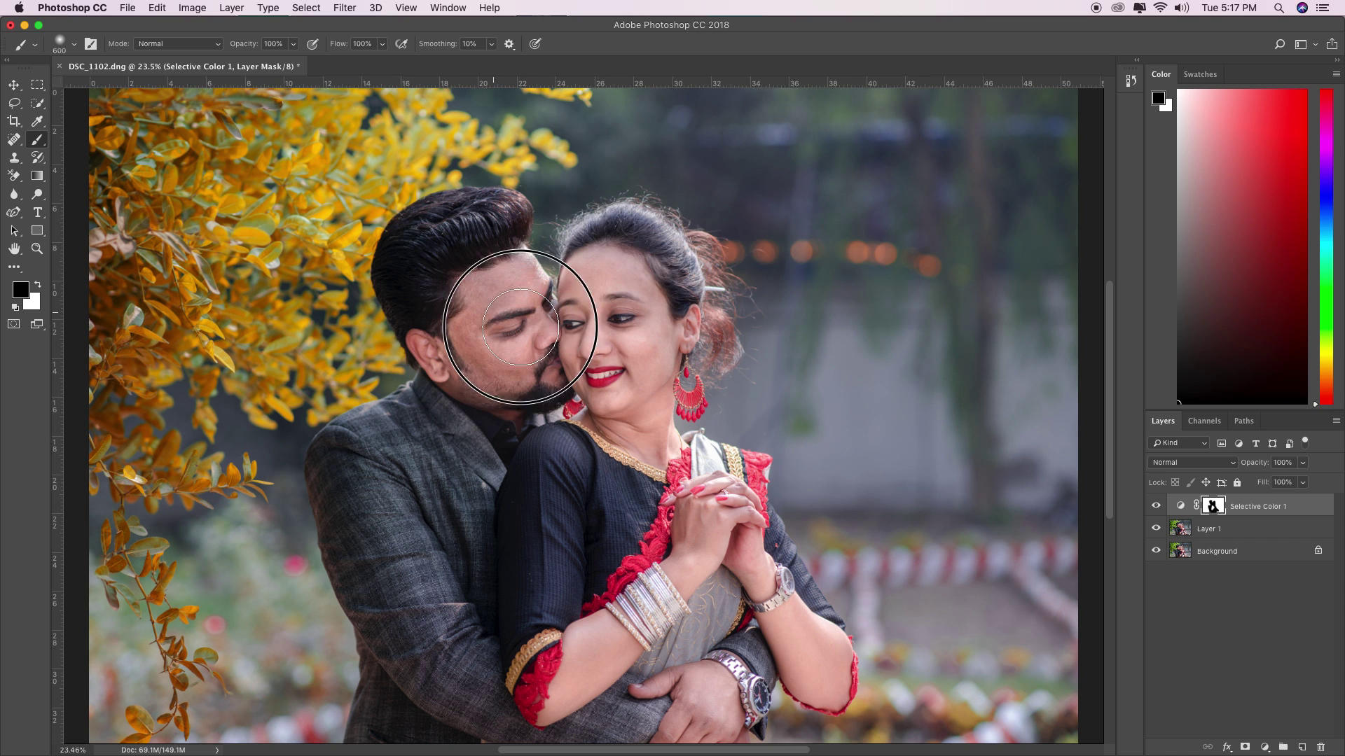
Compare with and without the grade, then mask it off the forearm and bangles
left_click(1157, 507)
left_click(1157, 507)
left_click(1156, 509)
left_click(1156, 508)
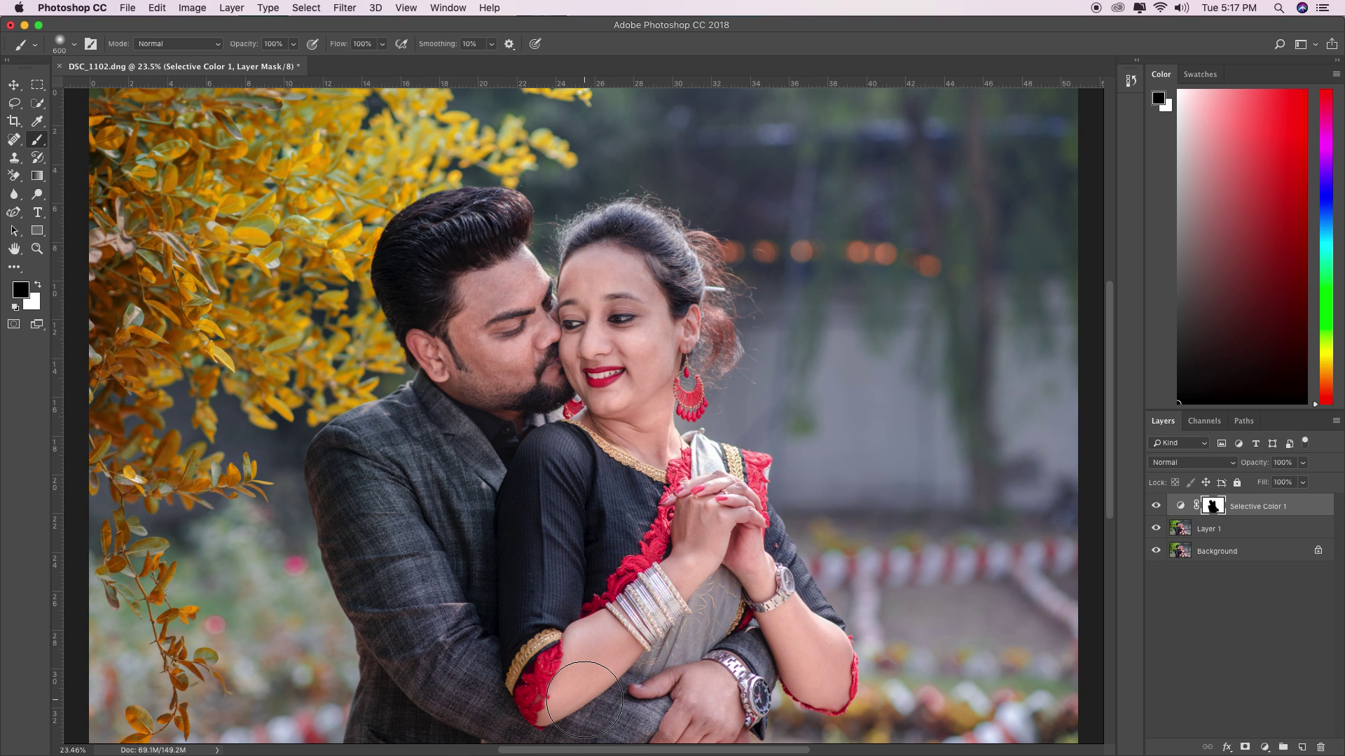
left_click(611, 607)
left_click(37, 86)
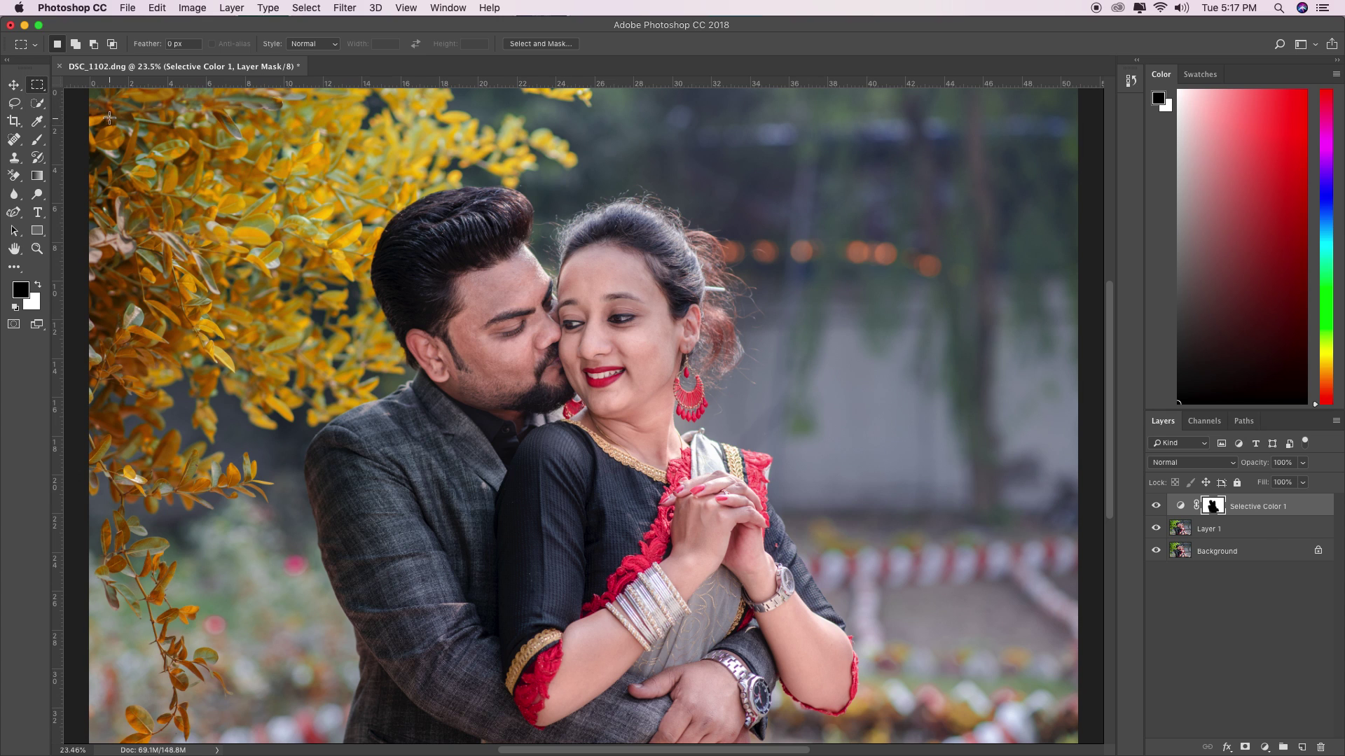
left_click(1213, 533)
left_click_drag(91, 89, 365, 402)
right_click(252, 266)
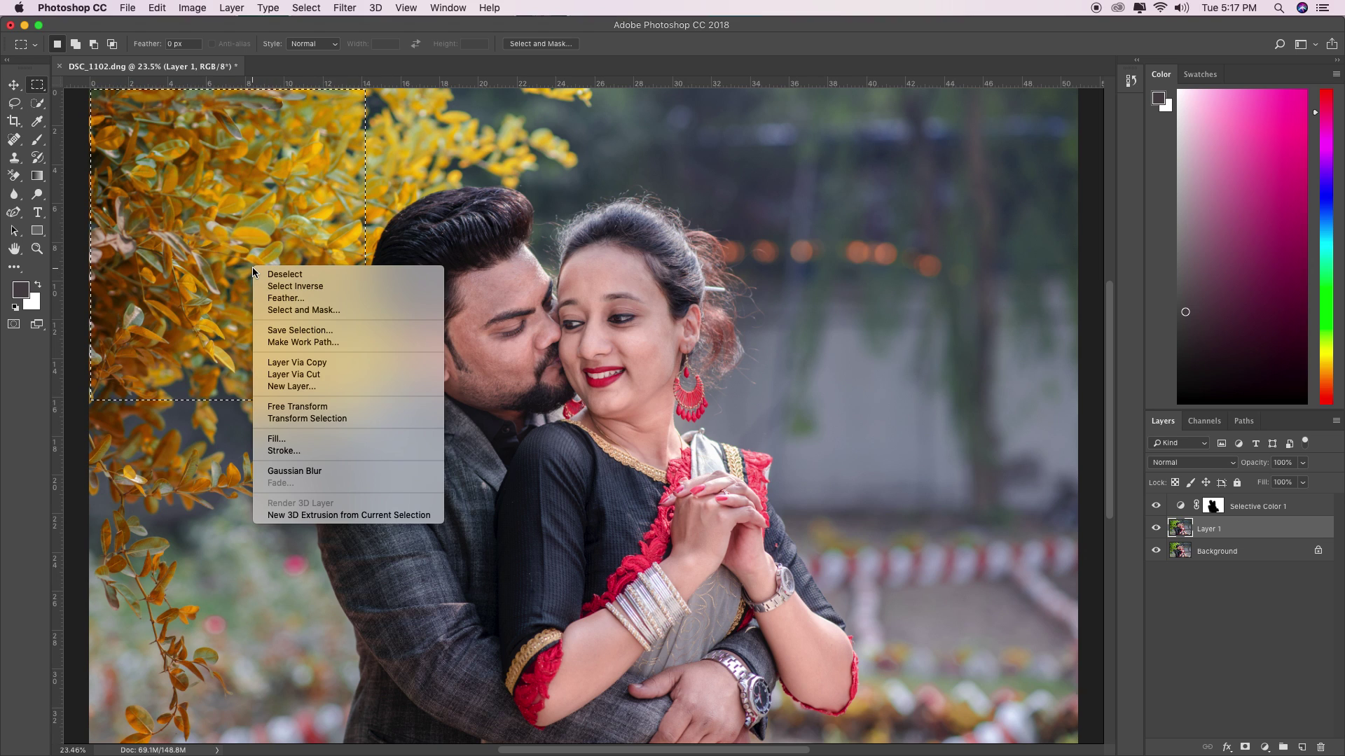
left_click(374, 366)
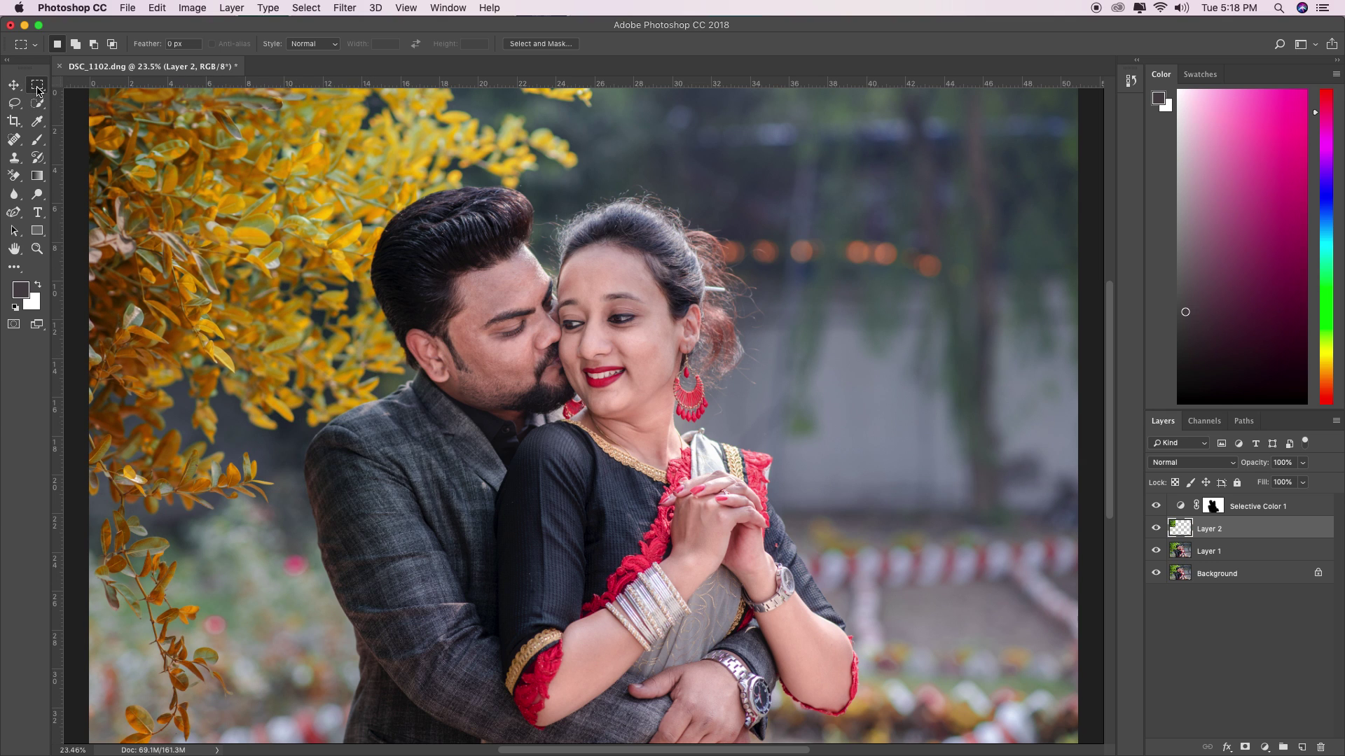
left_click(14, 85)
key("alt+bracketright")
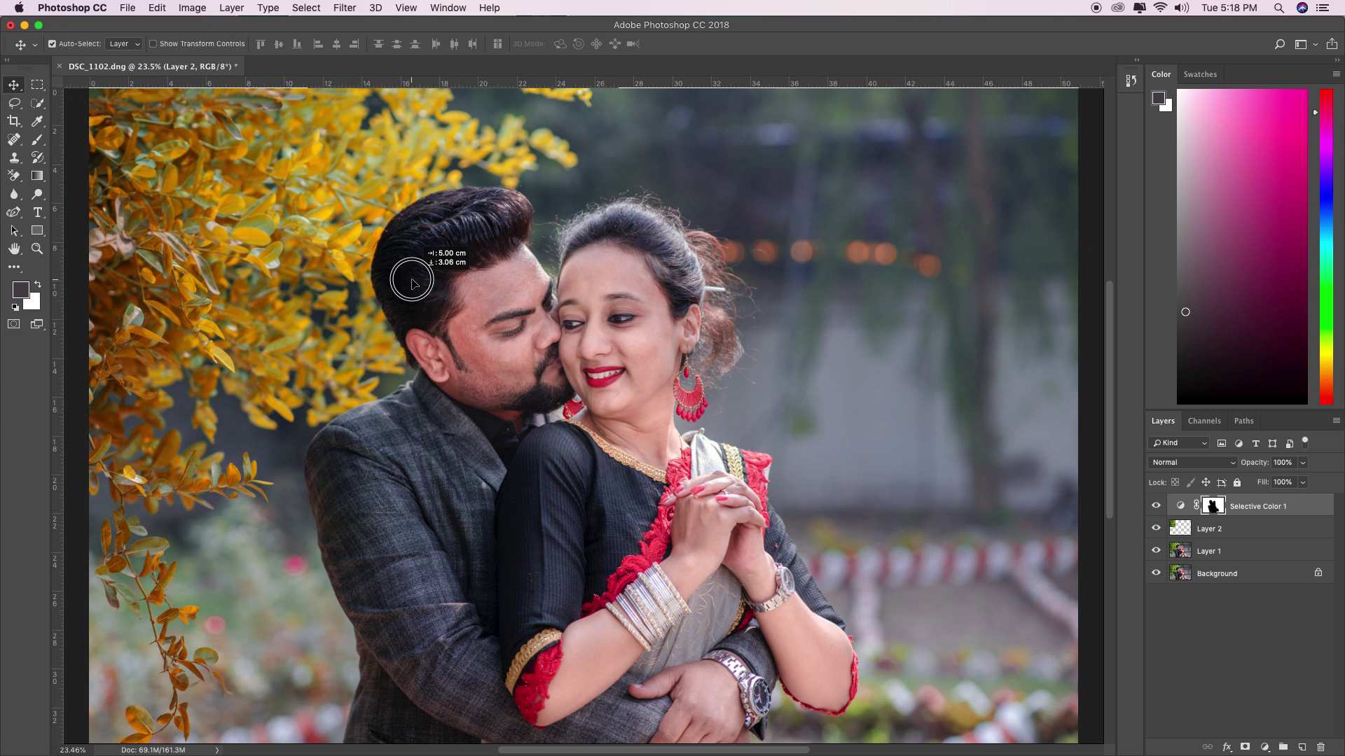
key("super+2")
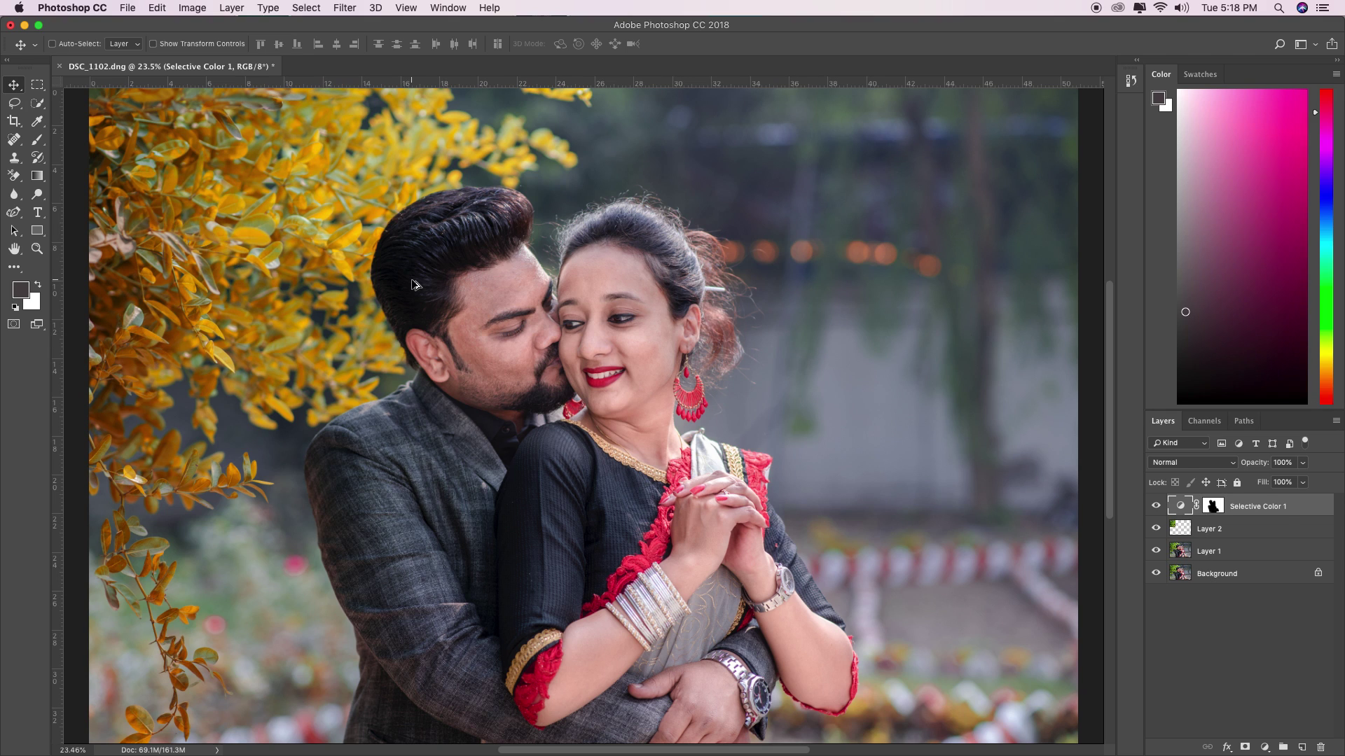
left_click(1238, 535)
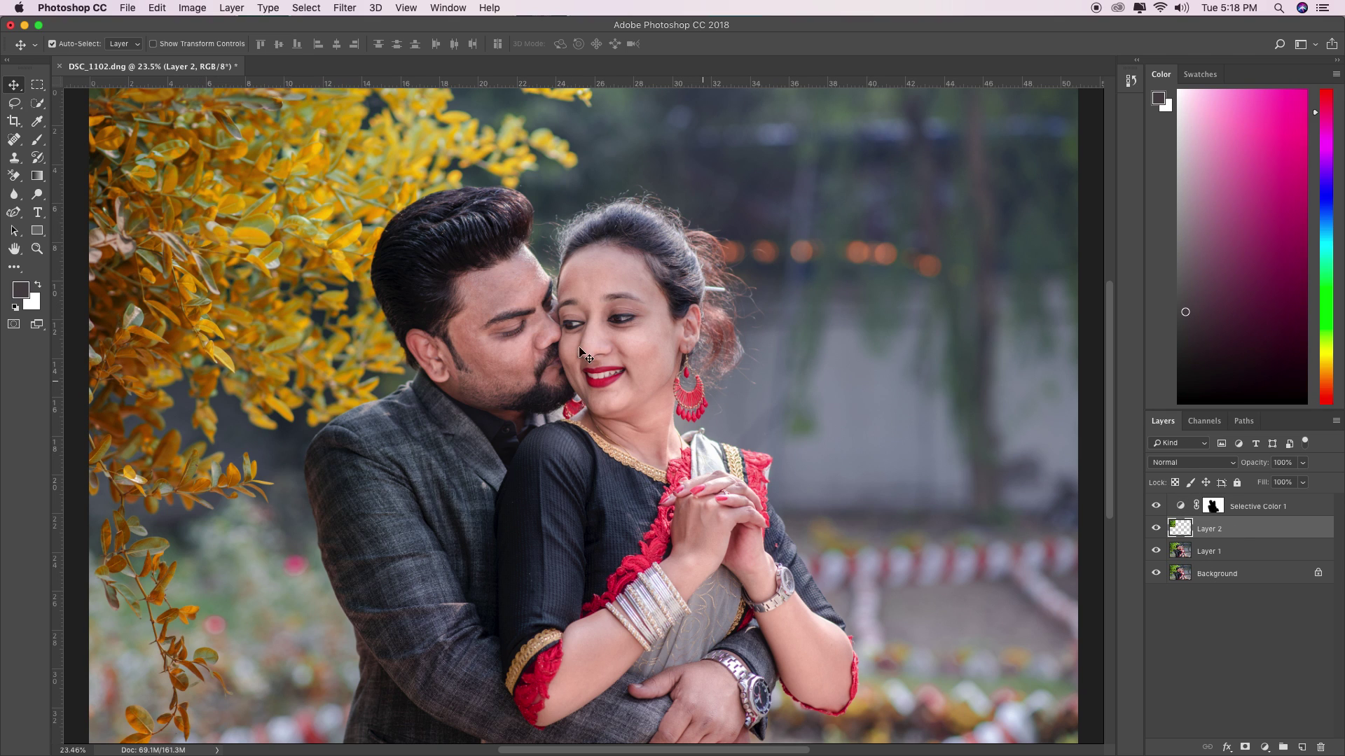
left_click_drag(640, 330, 477, 283)
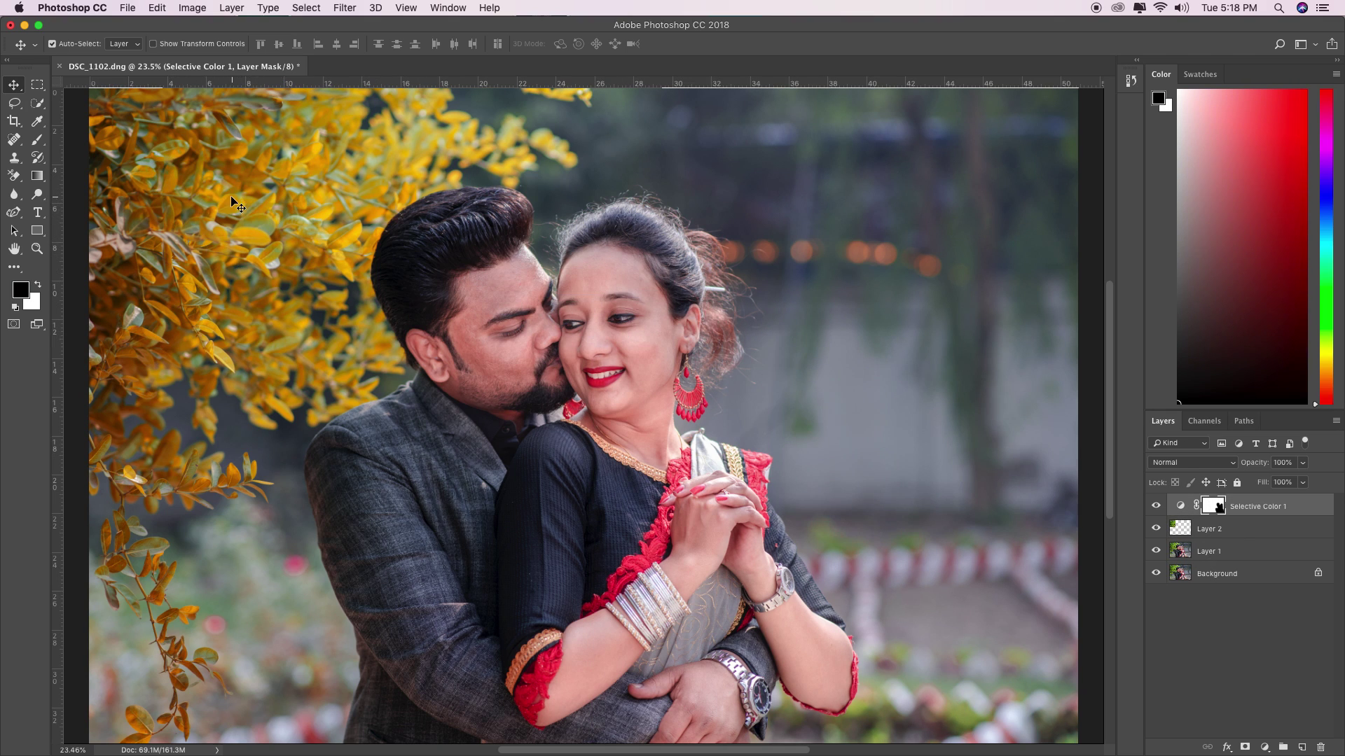
key("super+alt+z")
key("super+alt+z")
left_click(1182, 529)
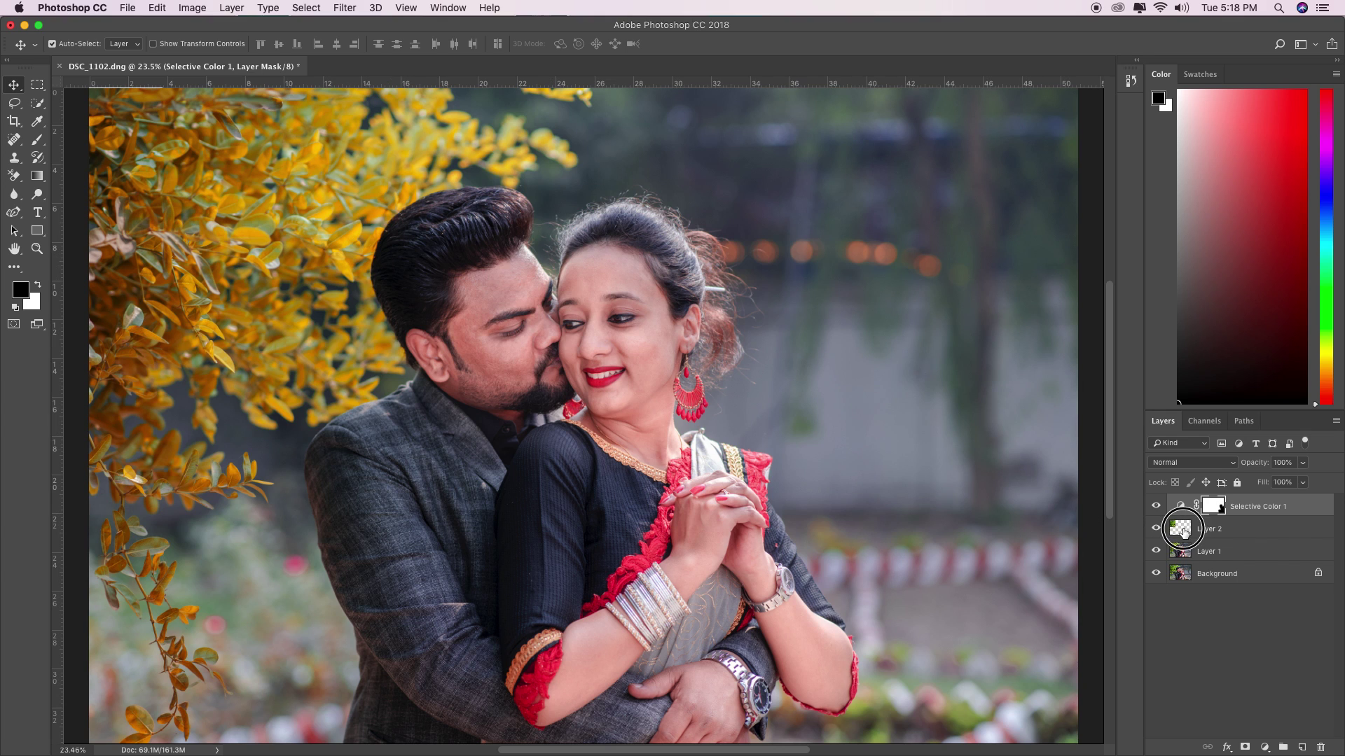
left_click_drag(166, 174, 492, 397)
key("super+z")
left_click(1222, 533)
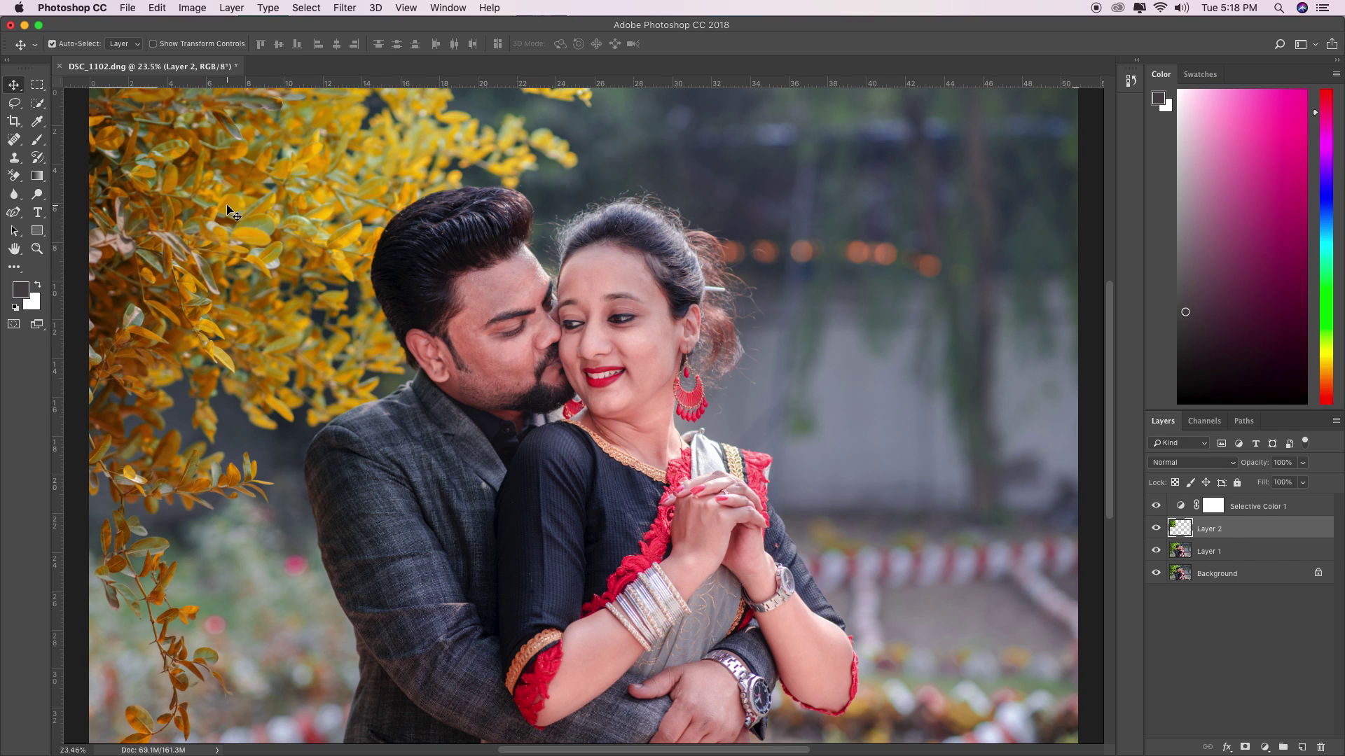
left_click_drag(227, 208, 294, 258)
key("super+z")
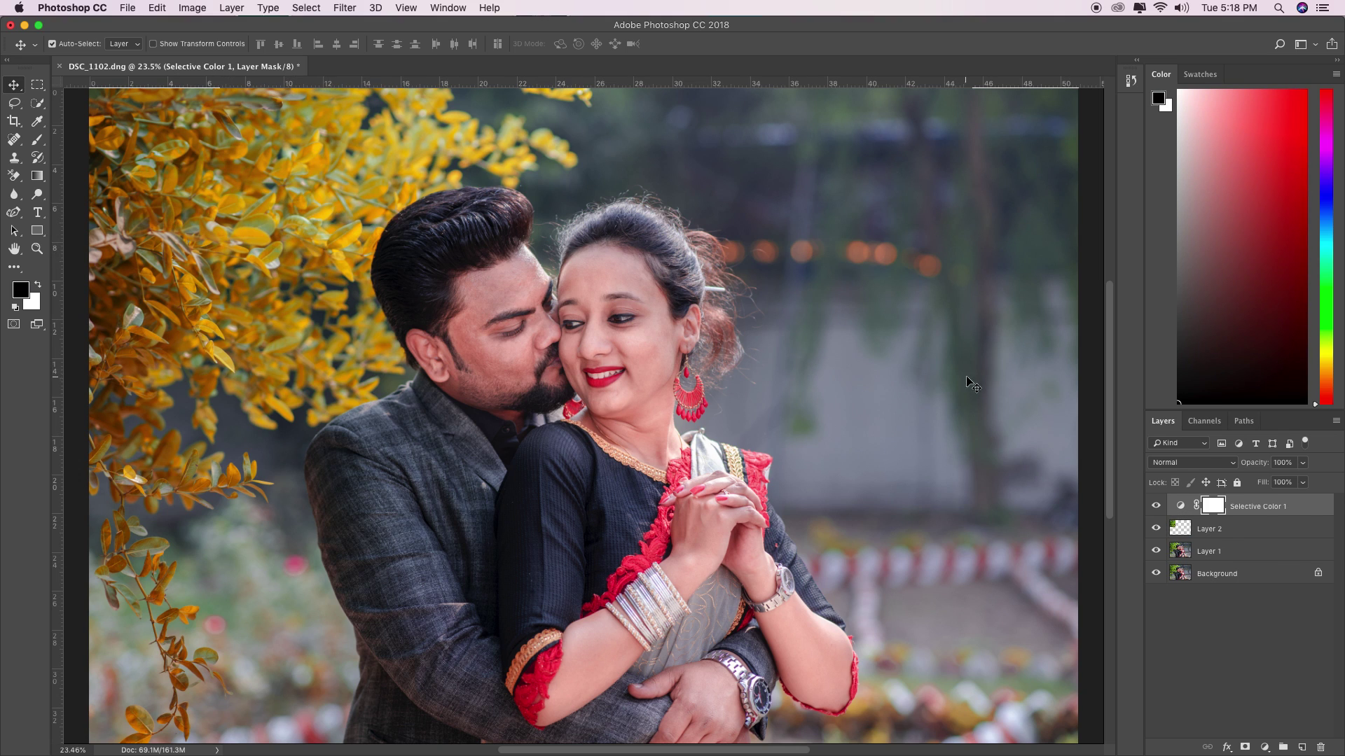
key("super+alt+z")
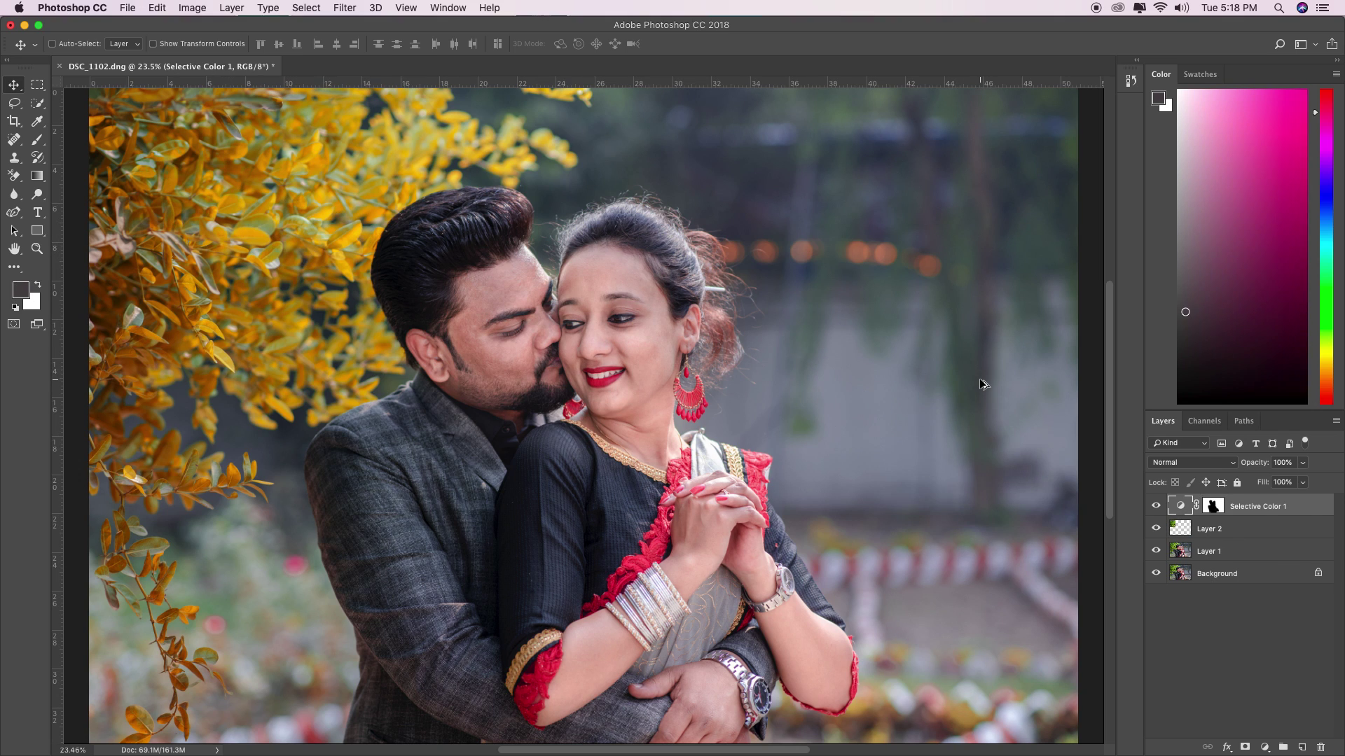
right_click(128, 178)
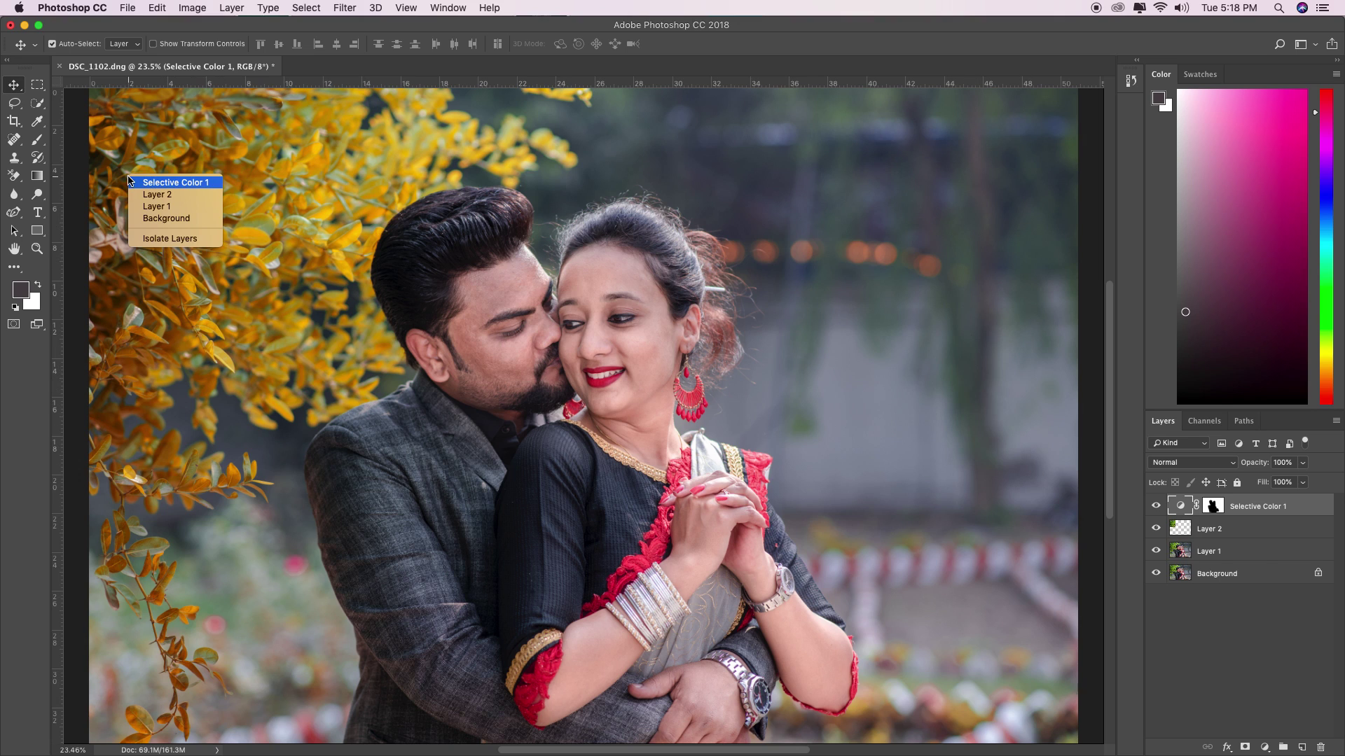
left_click(171, 195)
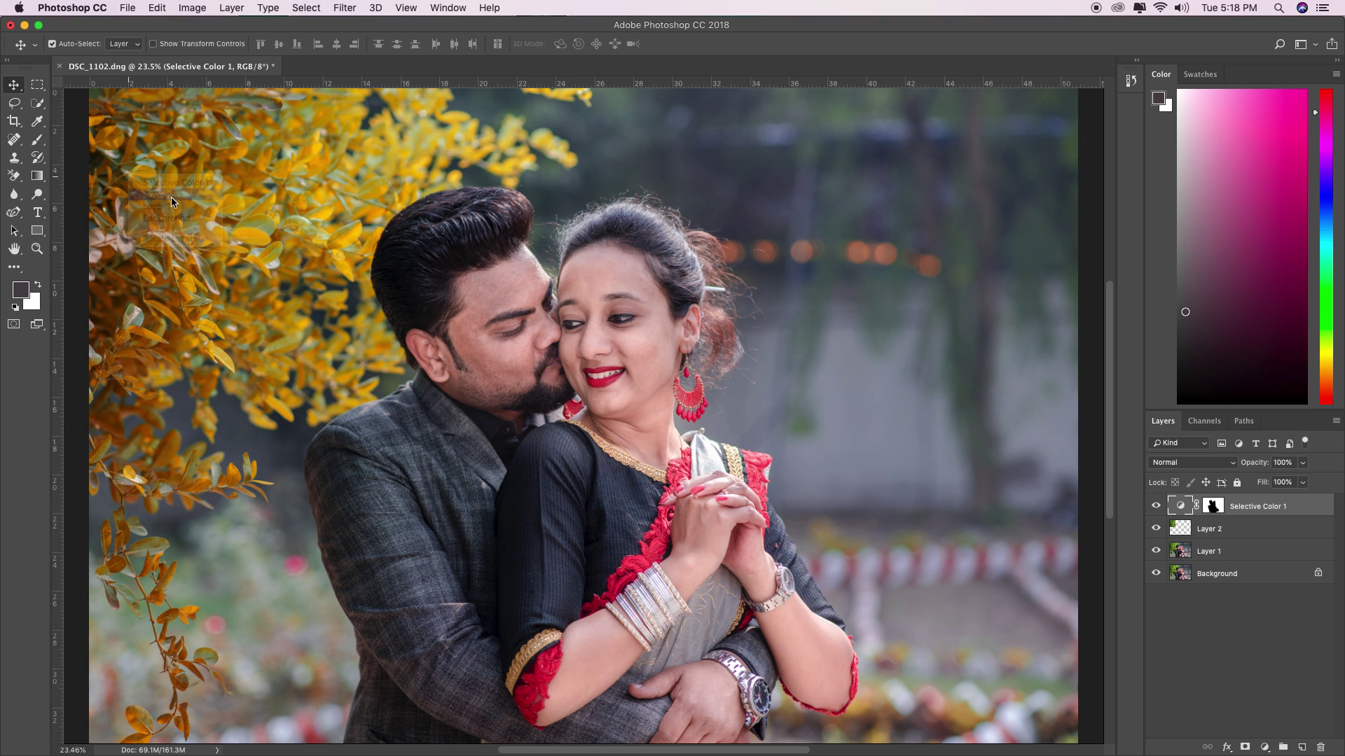
mouse_move(127, 164)
left_mouse_down()
mouse_move(128, 187)
mouse_move(139, 177)
left_mouse_up()
left_click(1209, 536)
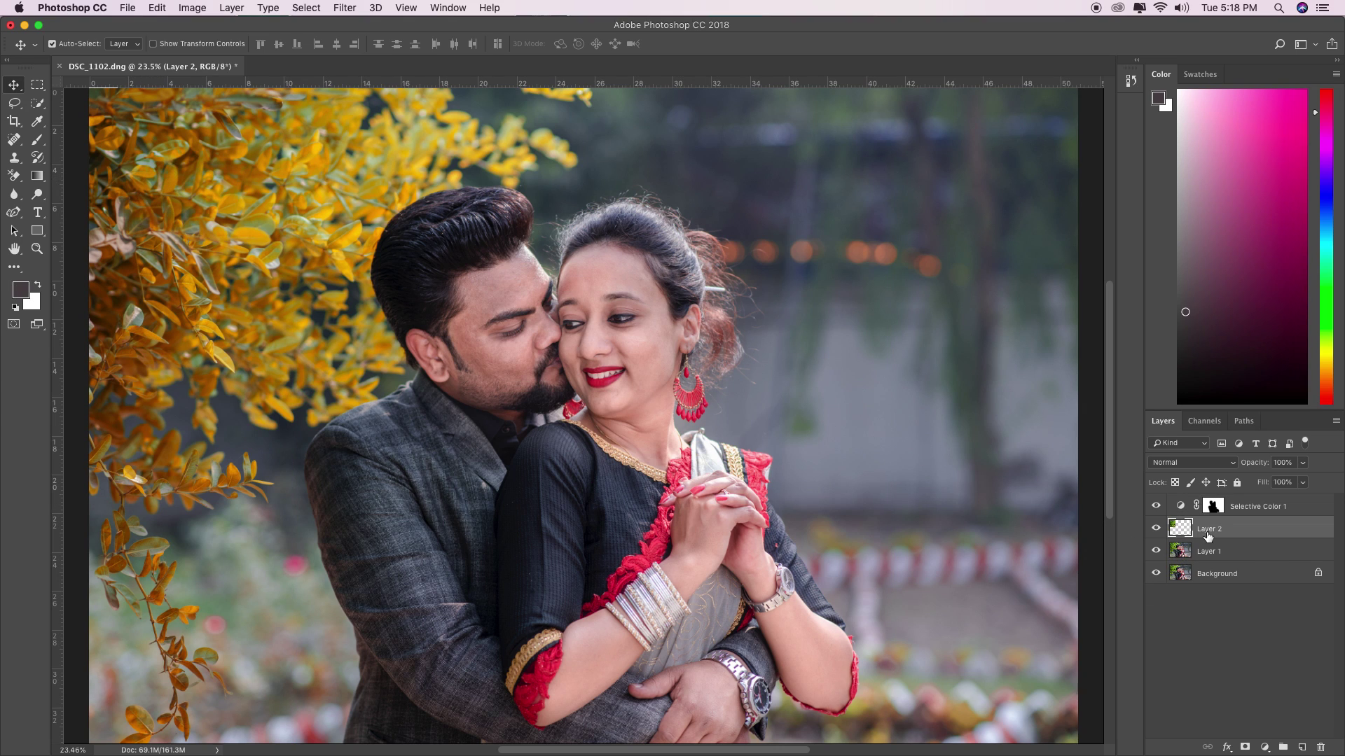
key("ctrl+e")
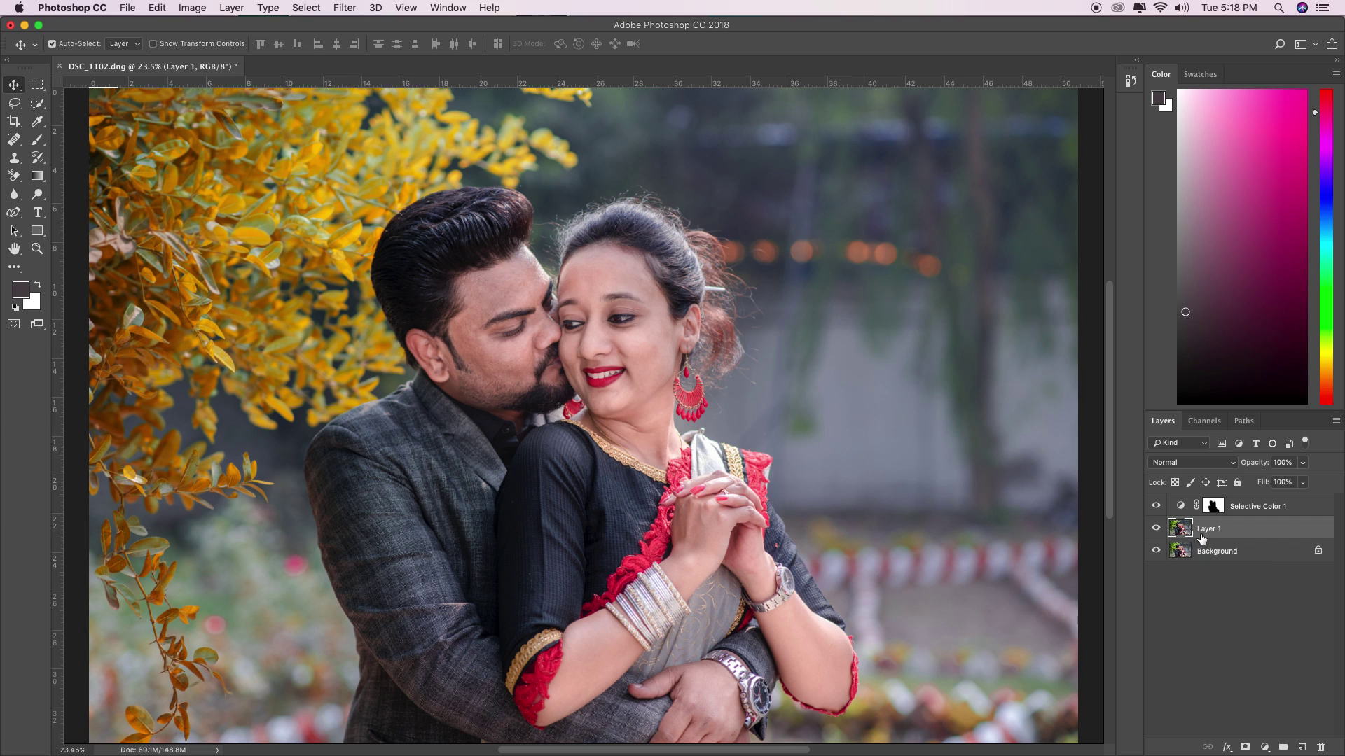
Duplicate the Layer 1 photo layer to create Layer 1 copy
key("super")
key("super+j")
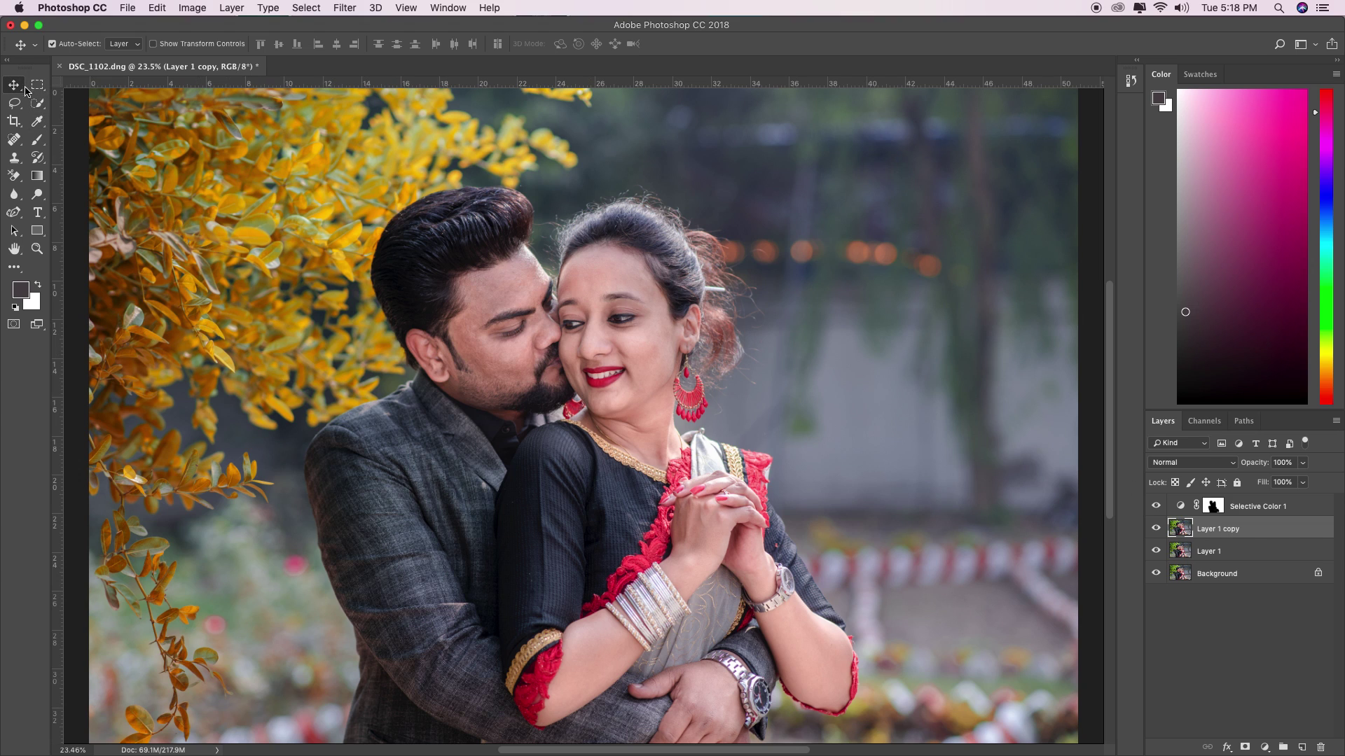
key("alt+bracketright")
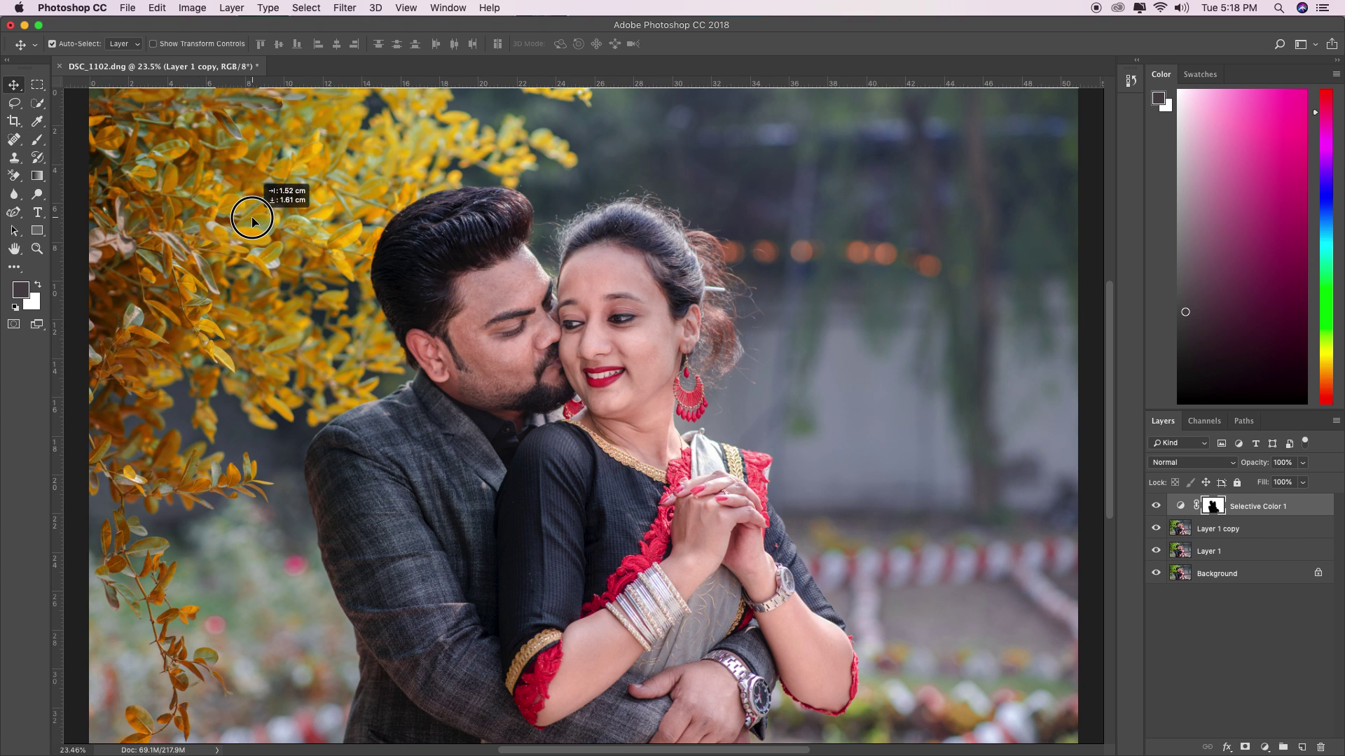
key("d")
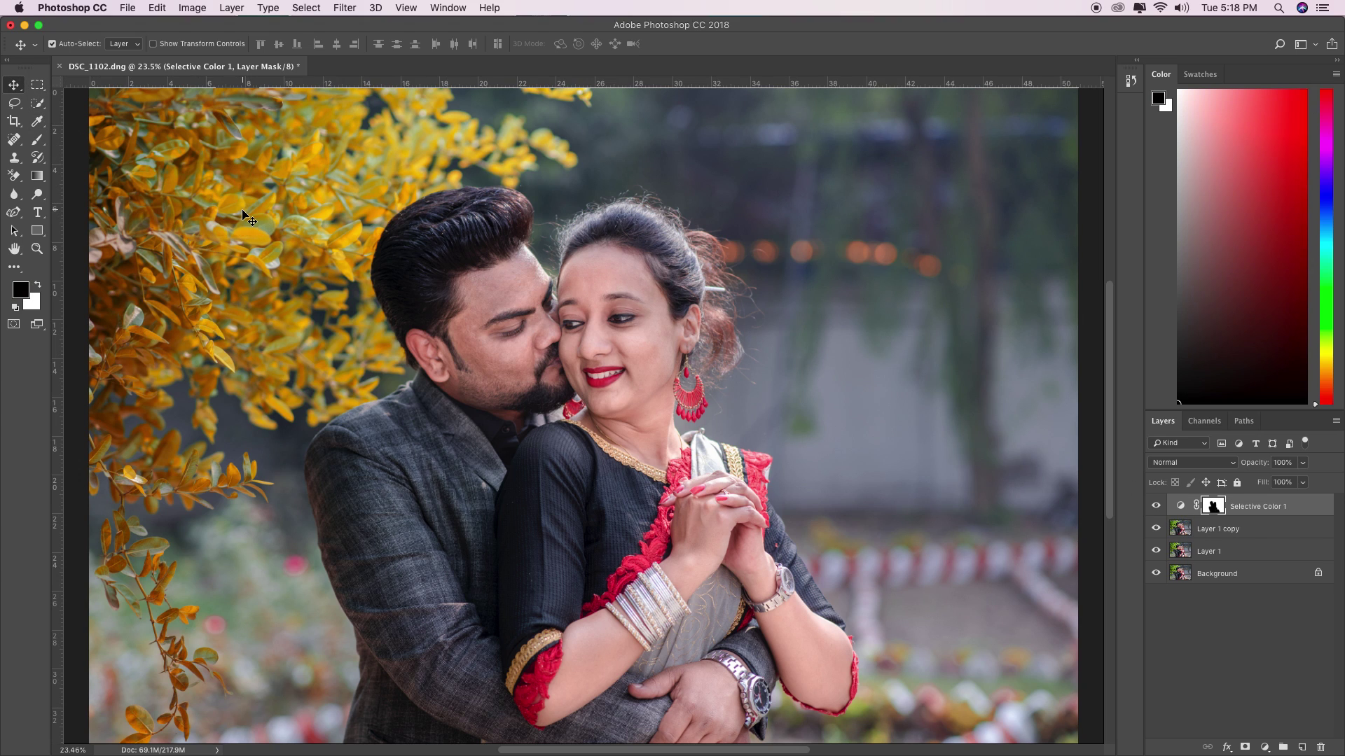
key("ctrl+2")
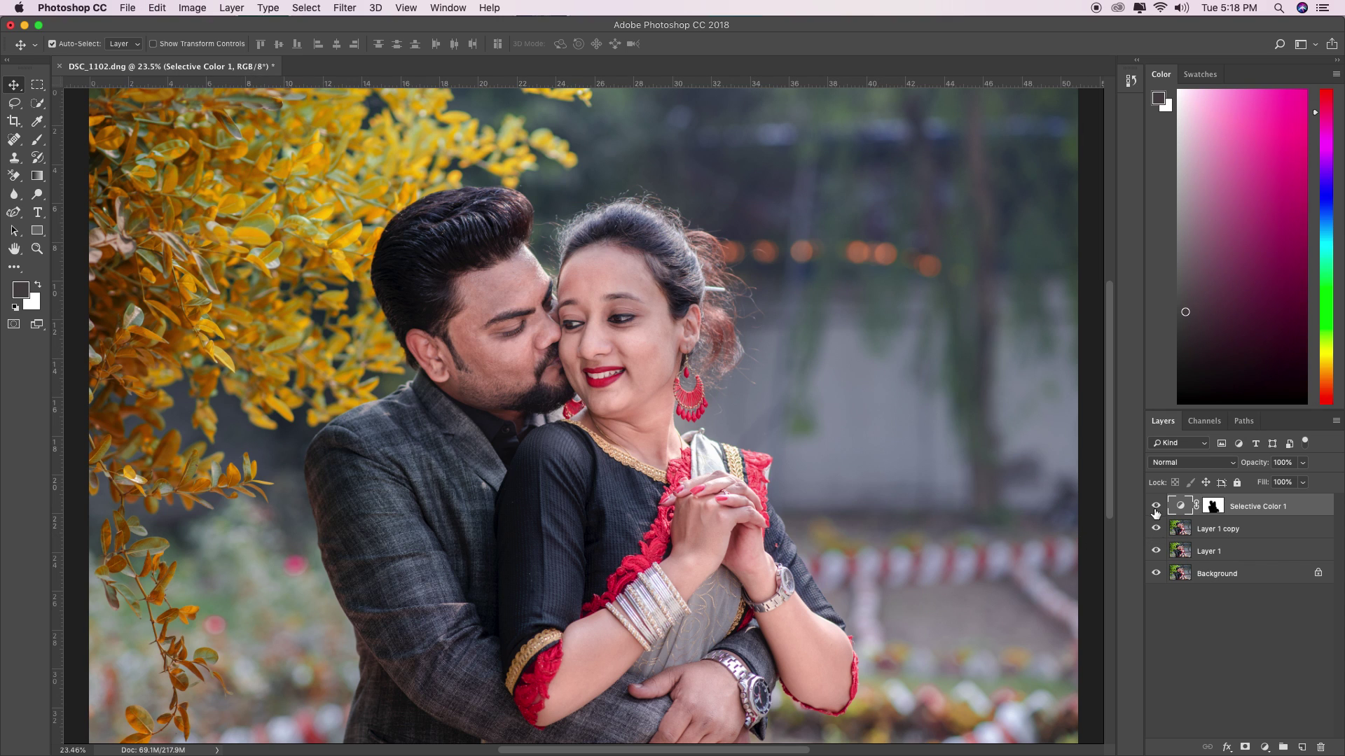
Hide Selective Color 1 so the leaves show green, and shift Layer 1 copy right and down
left_click(1155, 506)
left_click(1155, 506)
left_click(1219, 534)
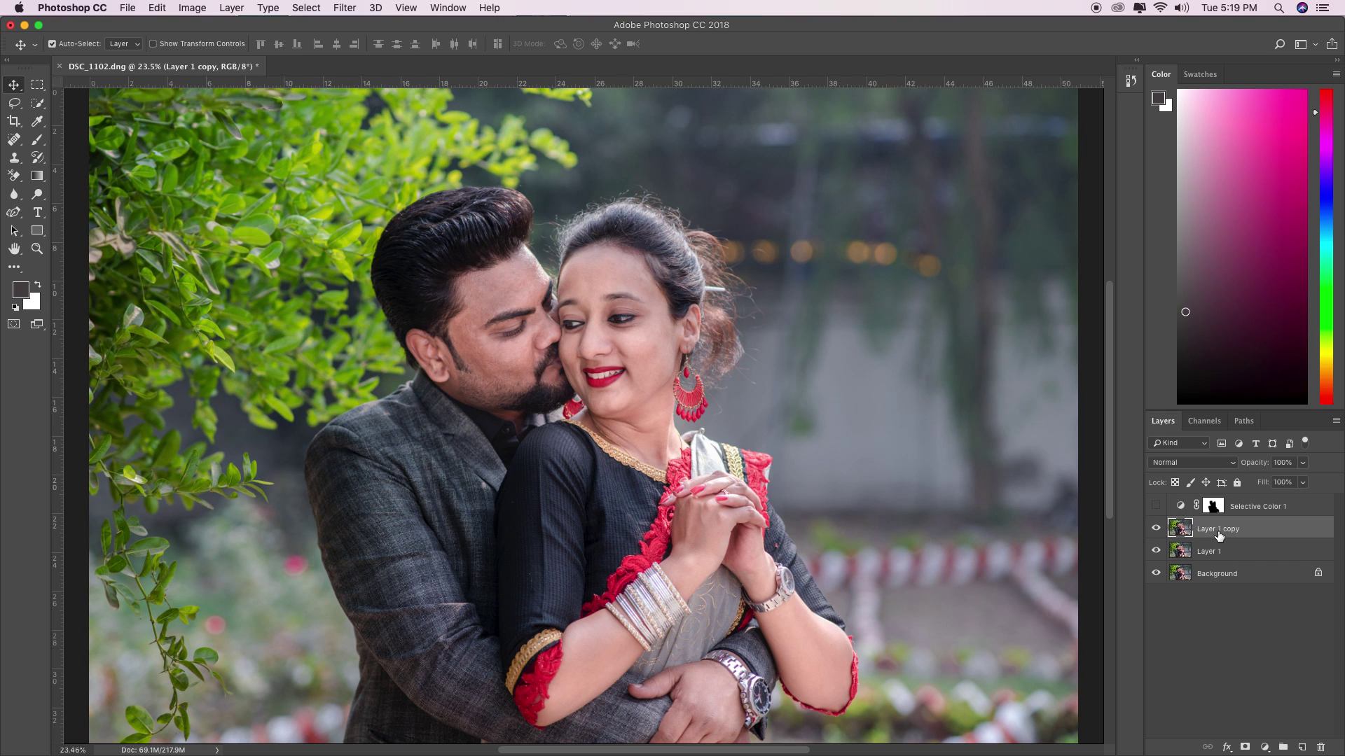
left_click_drag(294, 245, 410, 287)
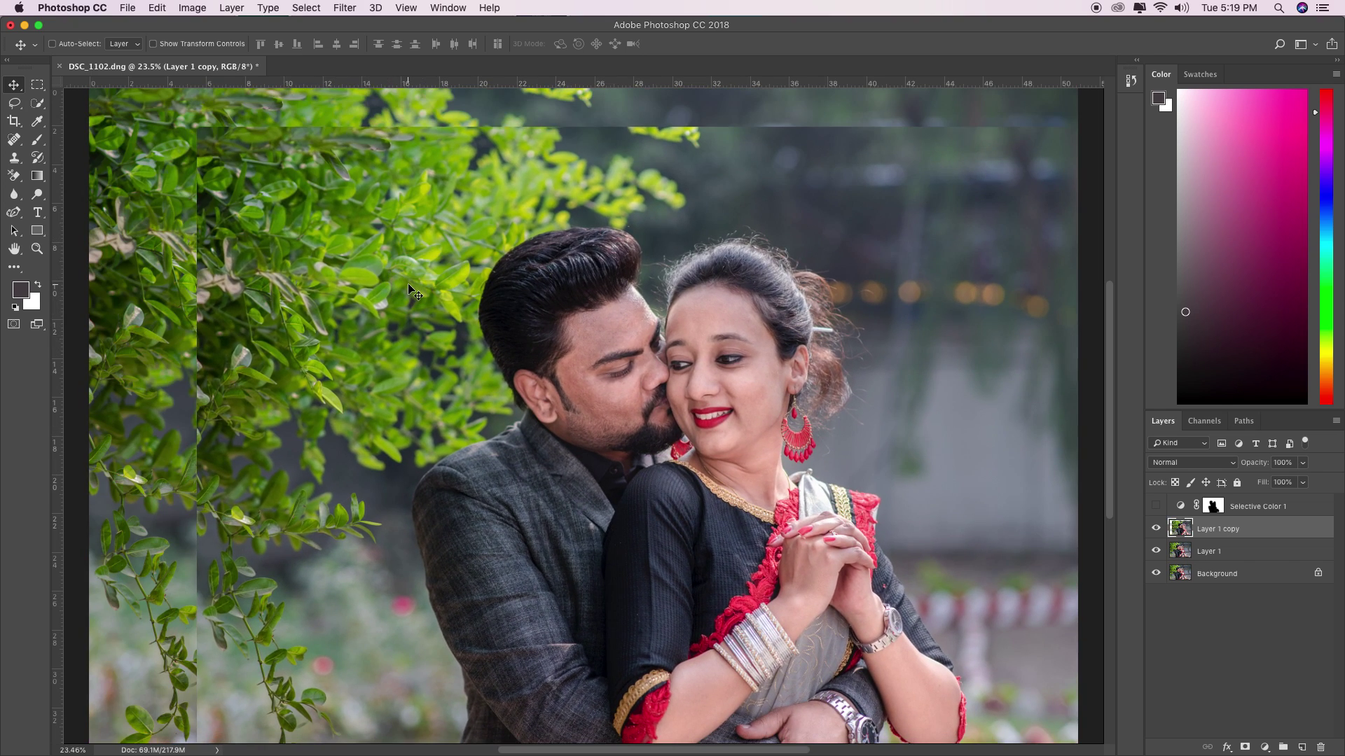
Flip Layer 1 copy horizontally and vertically (-100% width and height), position it, and commit
key("ctrl+t")
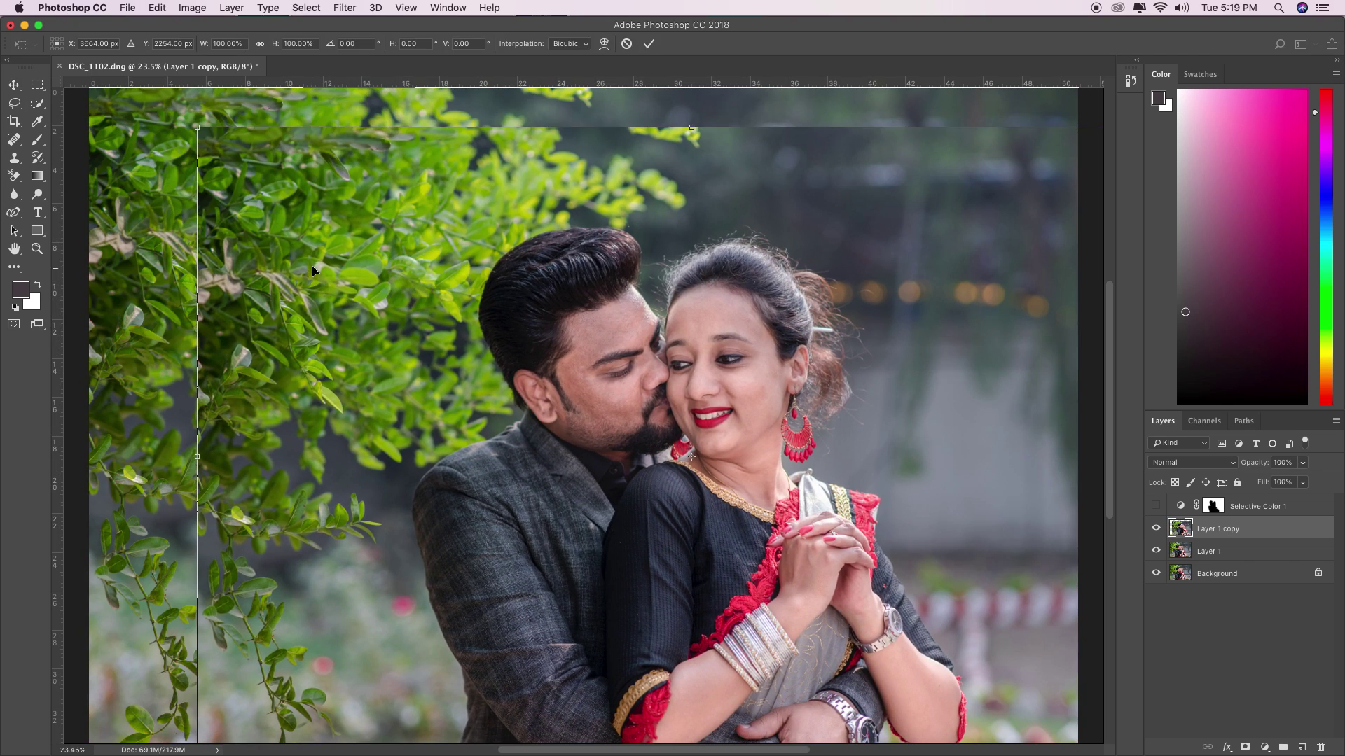
right_click(313, 272)
left_click(392, 437)
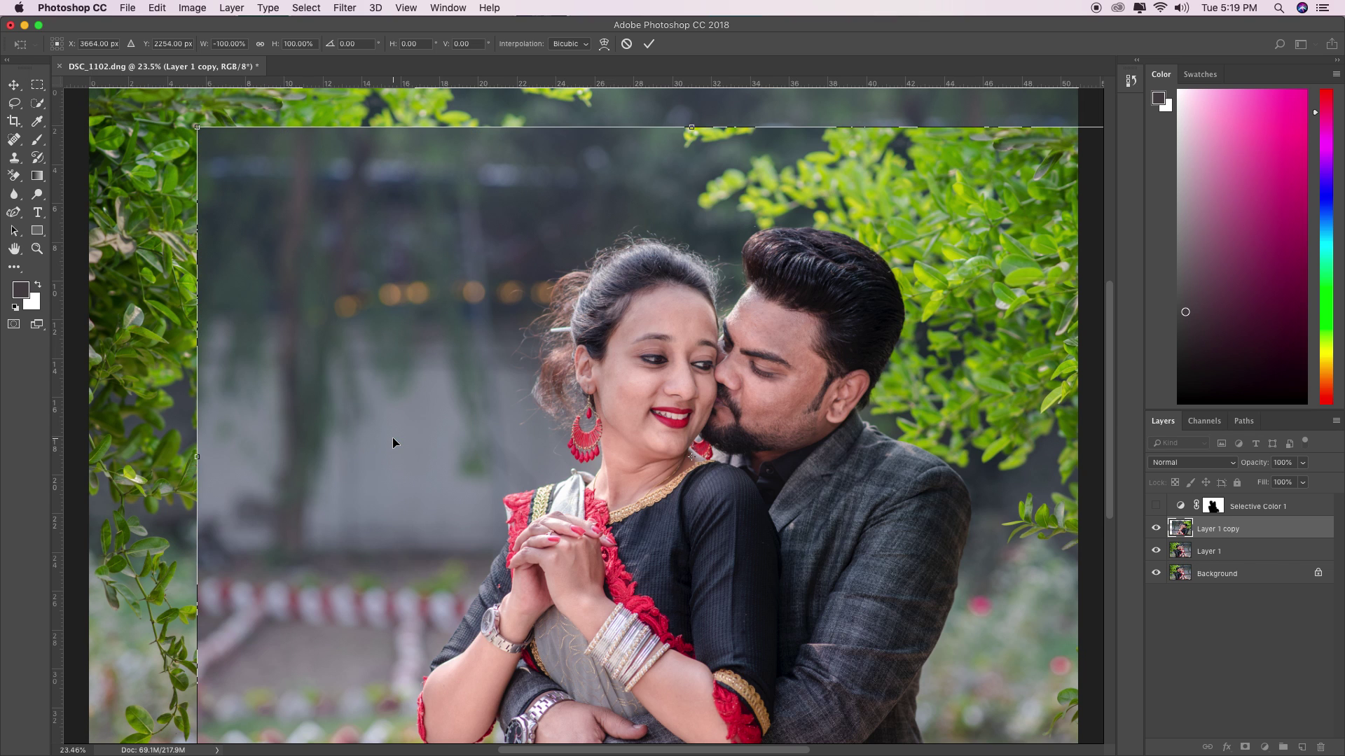
left_click_drag(690, 439, 549, 405)
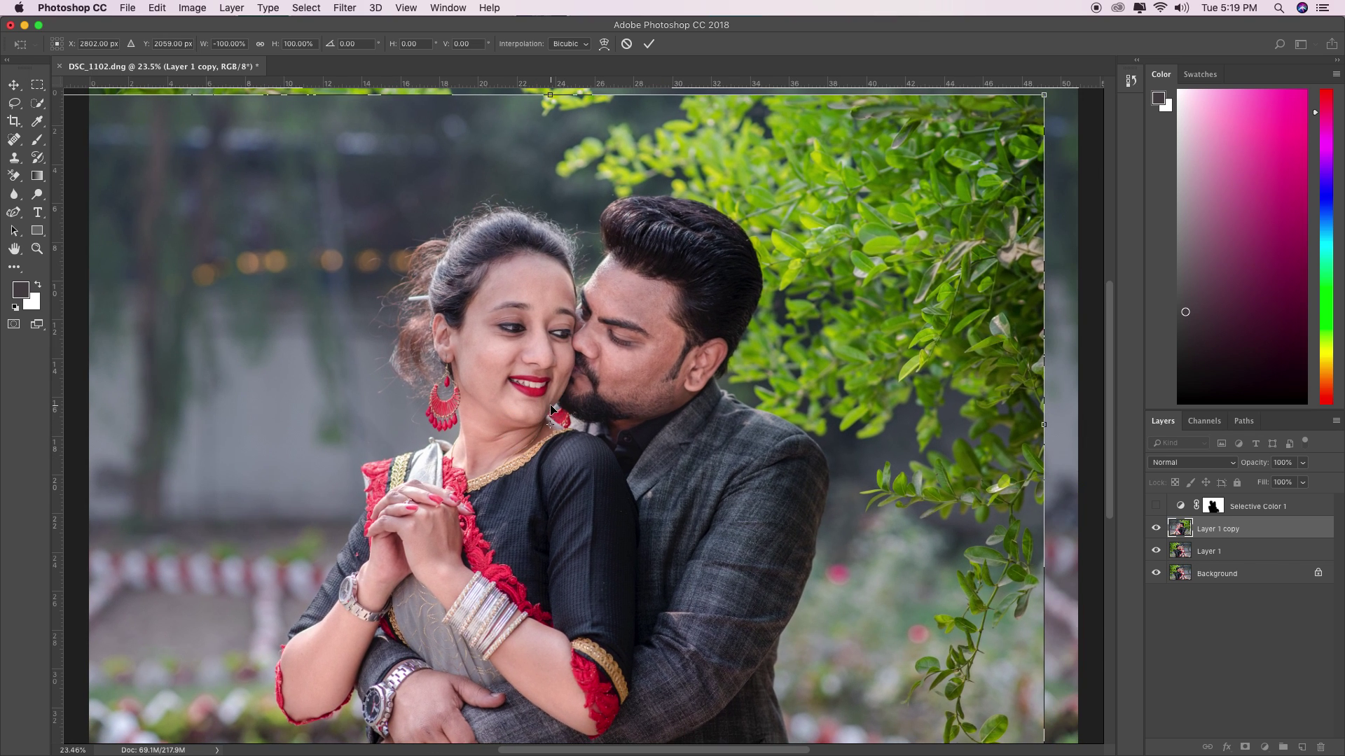
right_click(549, 404)
left_click(628, 595)
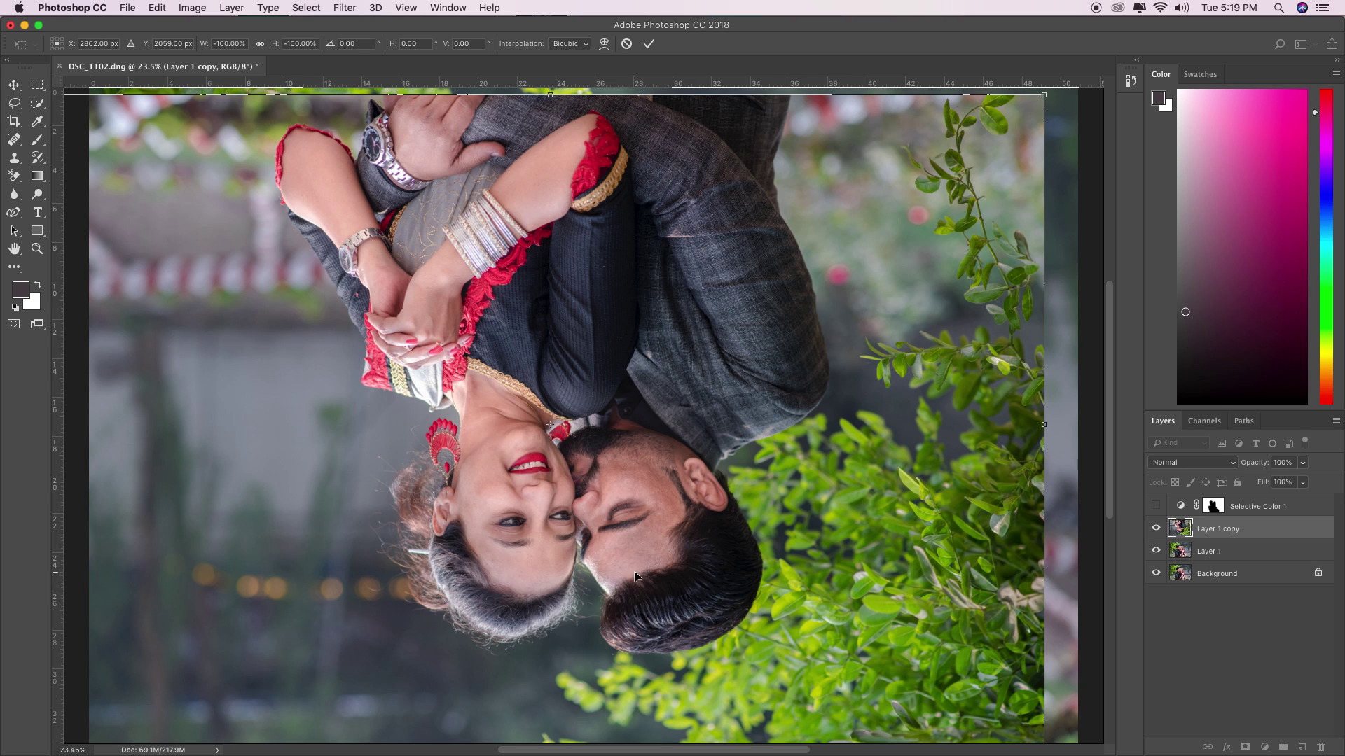
left_click_drag(635, 576, 667, 564)
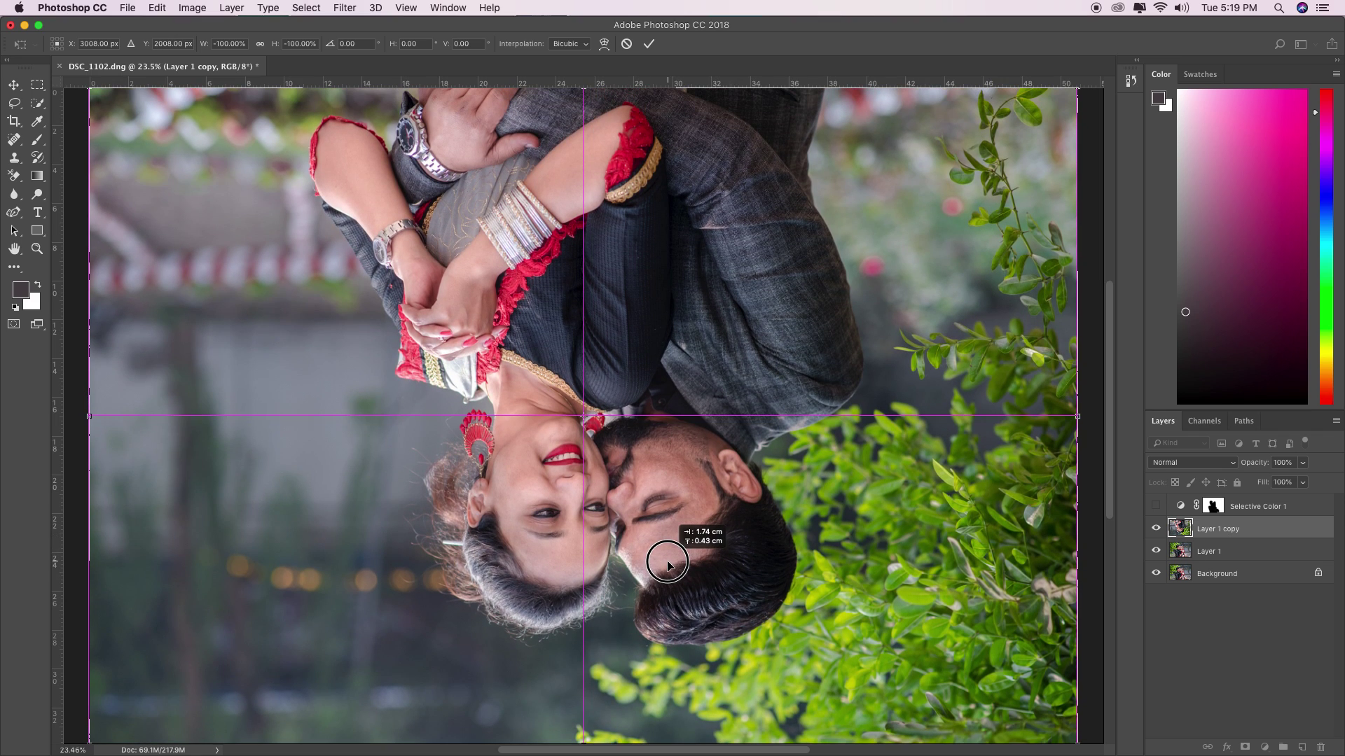
left_click_drag(667, 565, 667, 565)
key("Return")
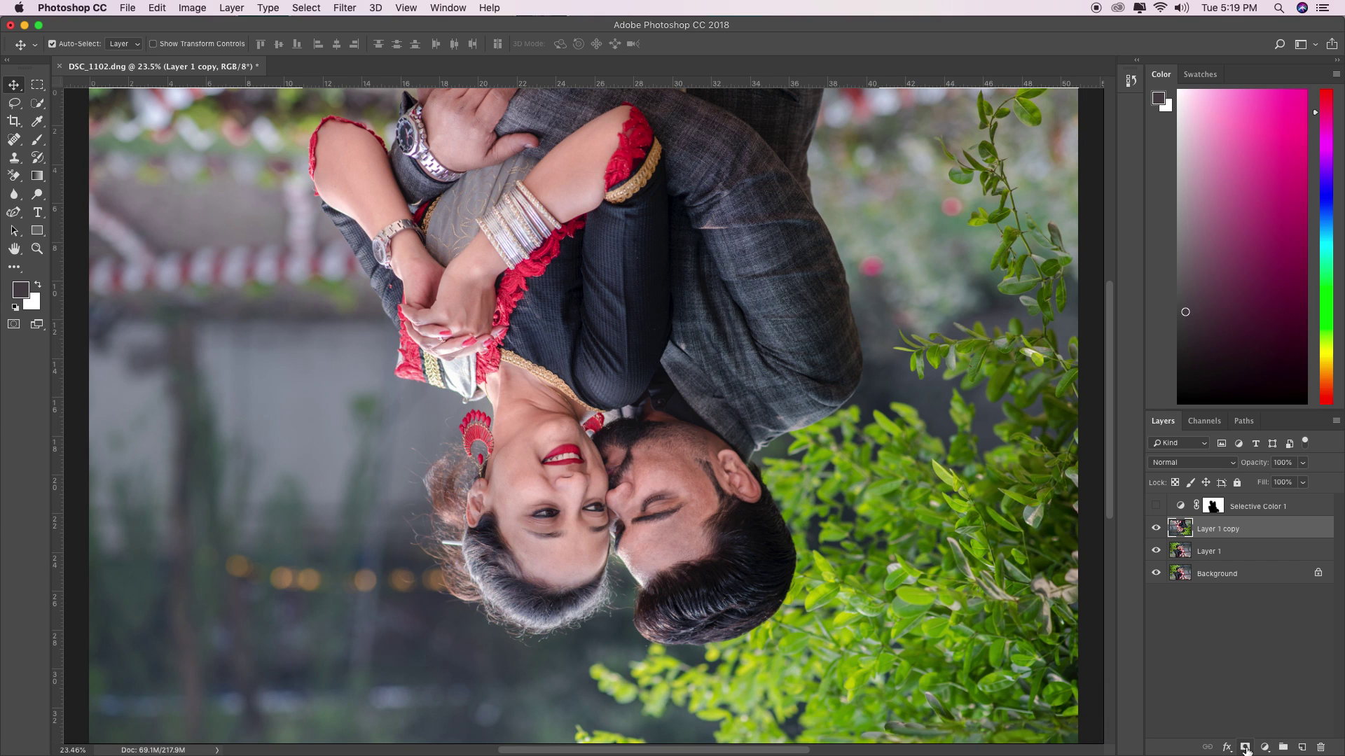
key("ctrl")
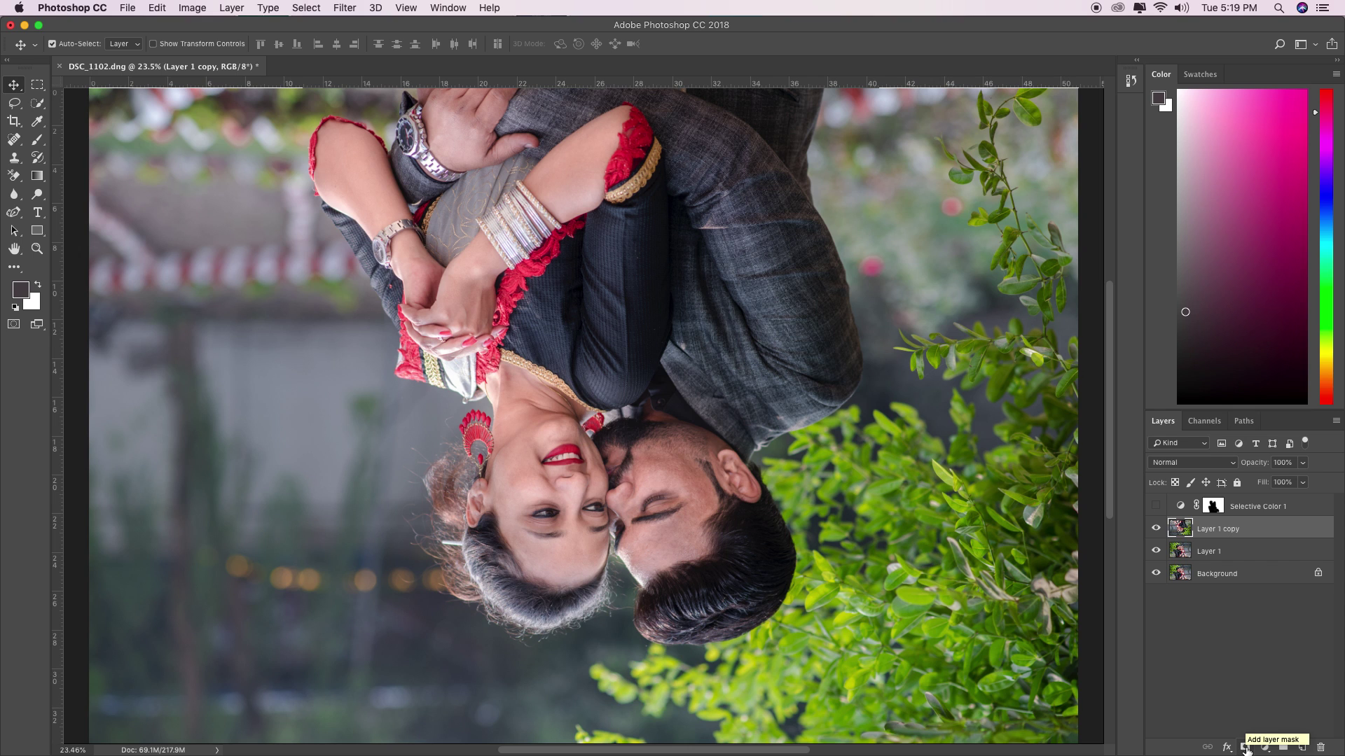
Give Layer 1 copy a black mask and paint it white with a 1000 px brush over the lower-right corner
left_click(1245, 748, "alt")
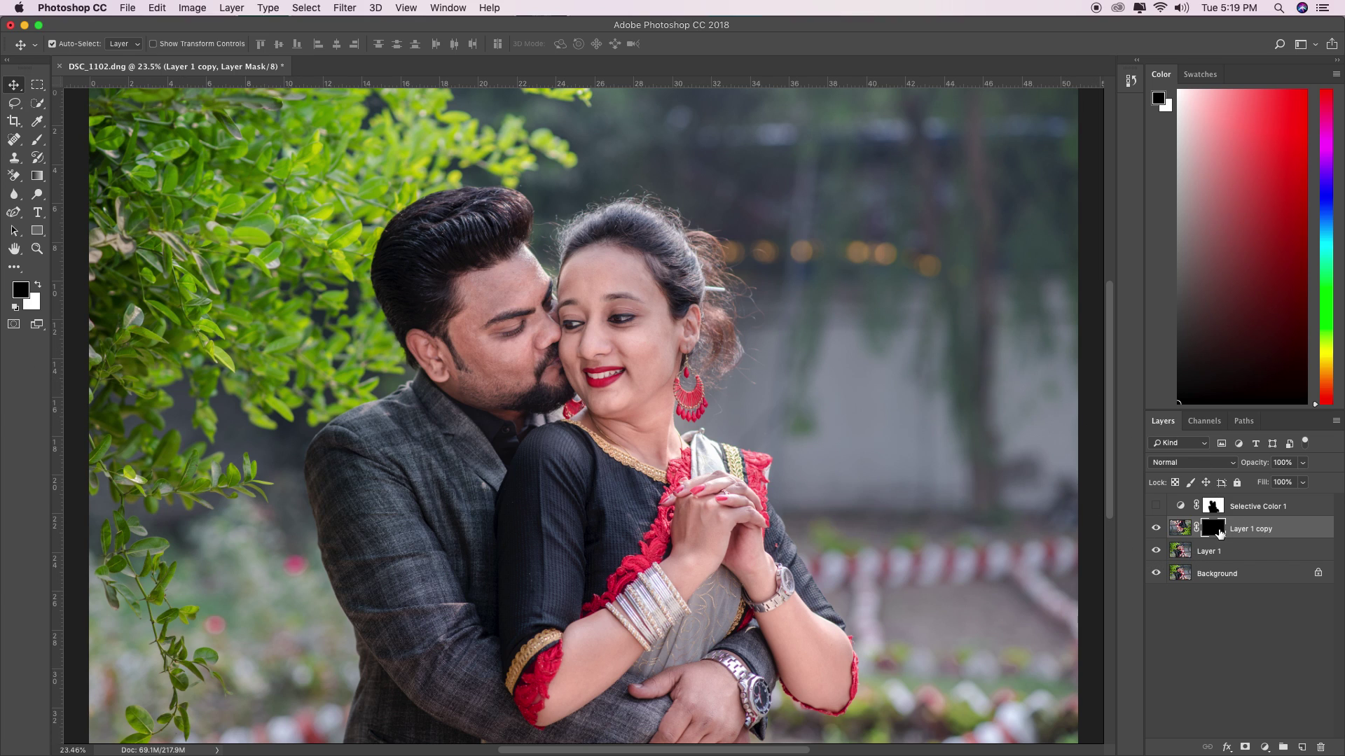
left_click(39, 286)
left_click(38, 139)
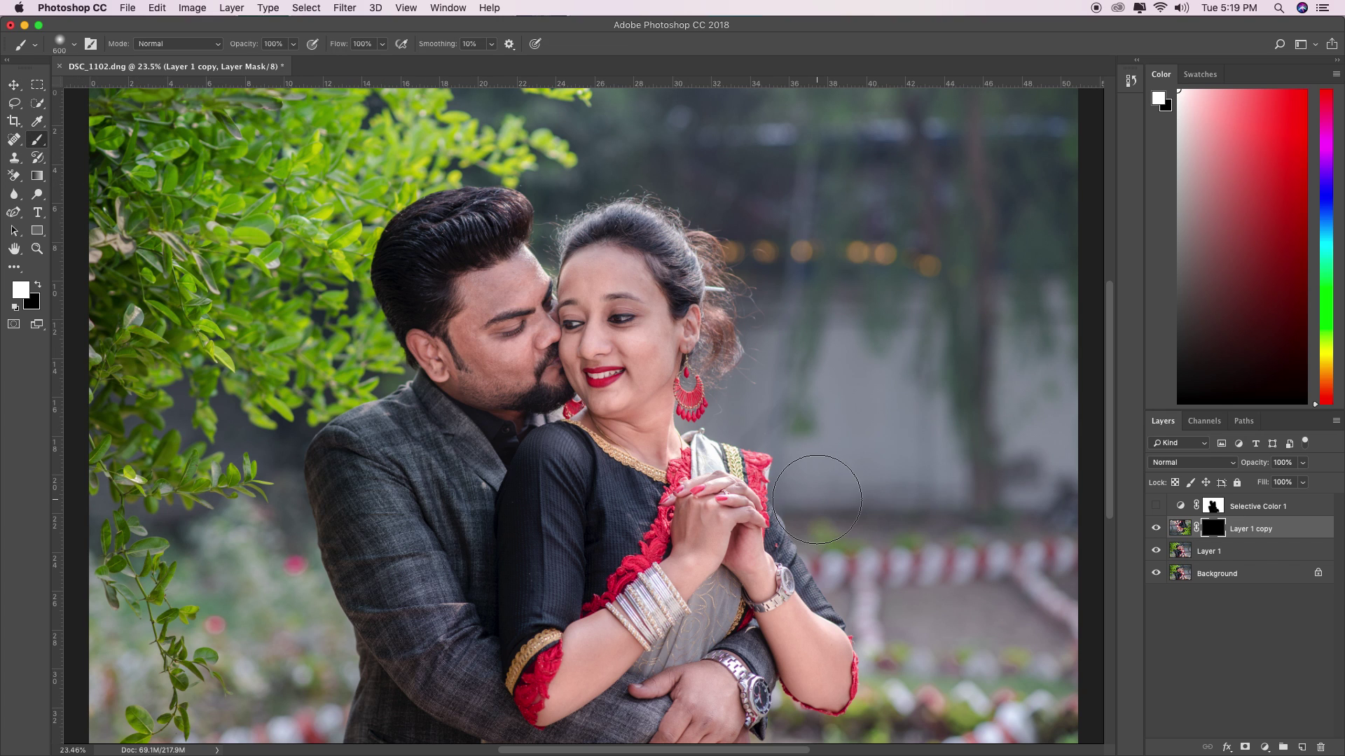
key("bracketright")
key("bracketright")
key("bracketright")
mouse_move(862, 560)
left_mouse_down()
mouse_move(886, 601)
mouse_move(774, 708)
mouse_move(1015, 646)
mouse_move(1051, 570)
mouse_move(1035, 675)
mouse_move(990, 570)
mouse_move(859, 655)
mouse_move(825, 705)
mouse_move(961, 721)
mouse_move(748, 753)
mouse_move(960, 719)
mouse_move(1020, 586)
mouse_move(1064, 585)
mouse_move(1066, 719)
left_mouse_up()
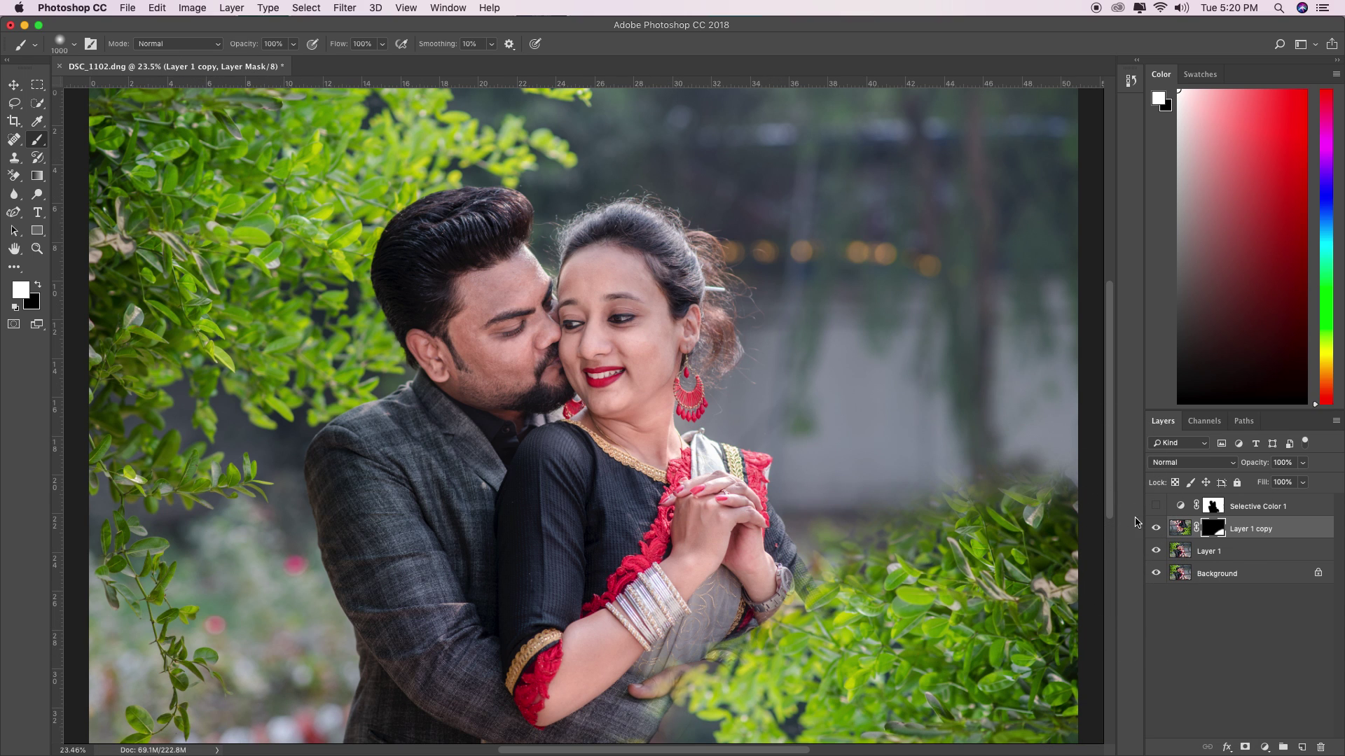
left_click_drag(1020, 495, 1007, 678)
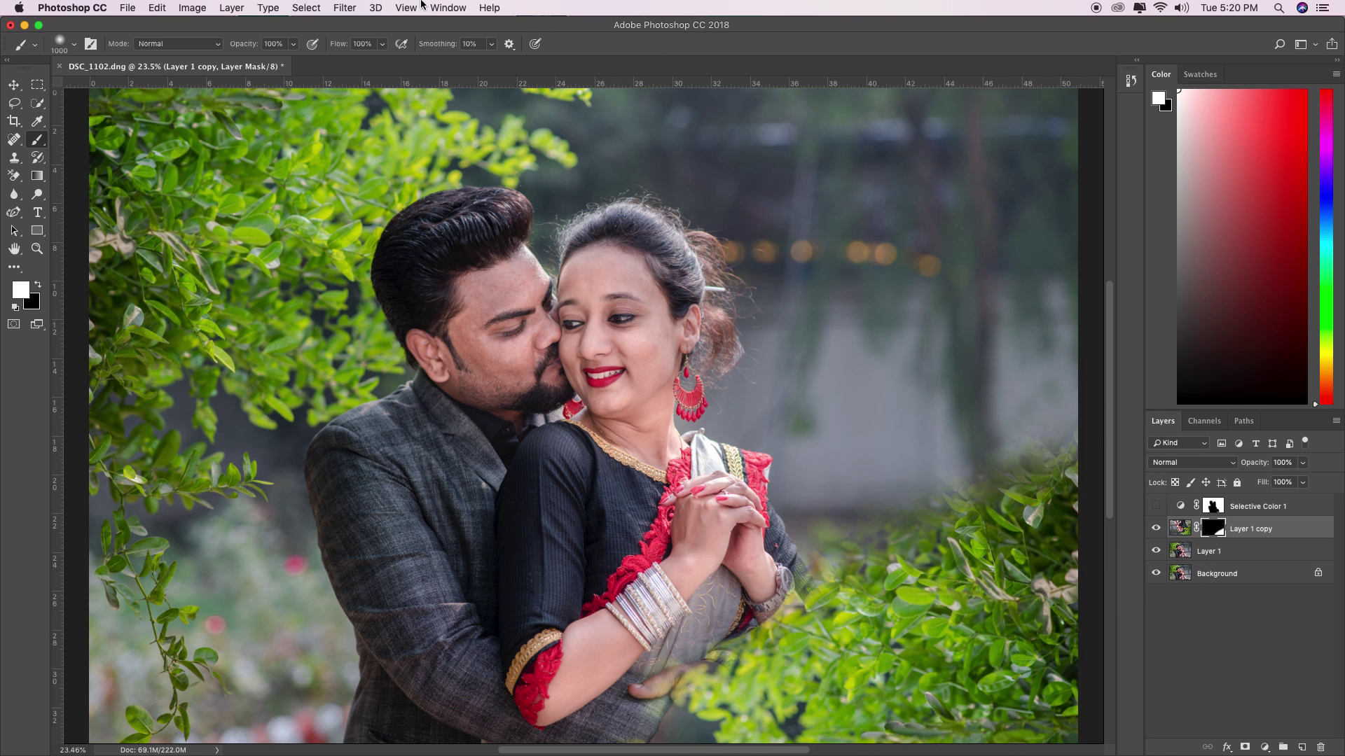
Cancel a first Gaussian Blur attempt and target Layer 1 copy's pixels instead of its mask
left_click(317, 11)
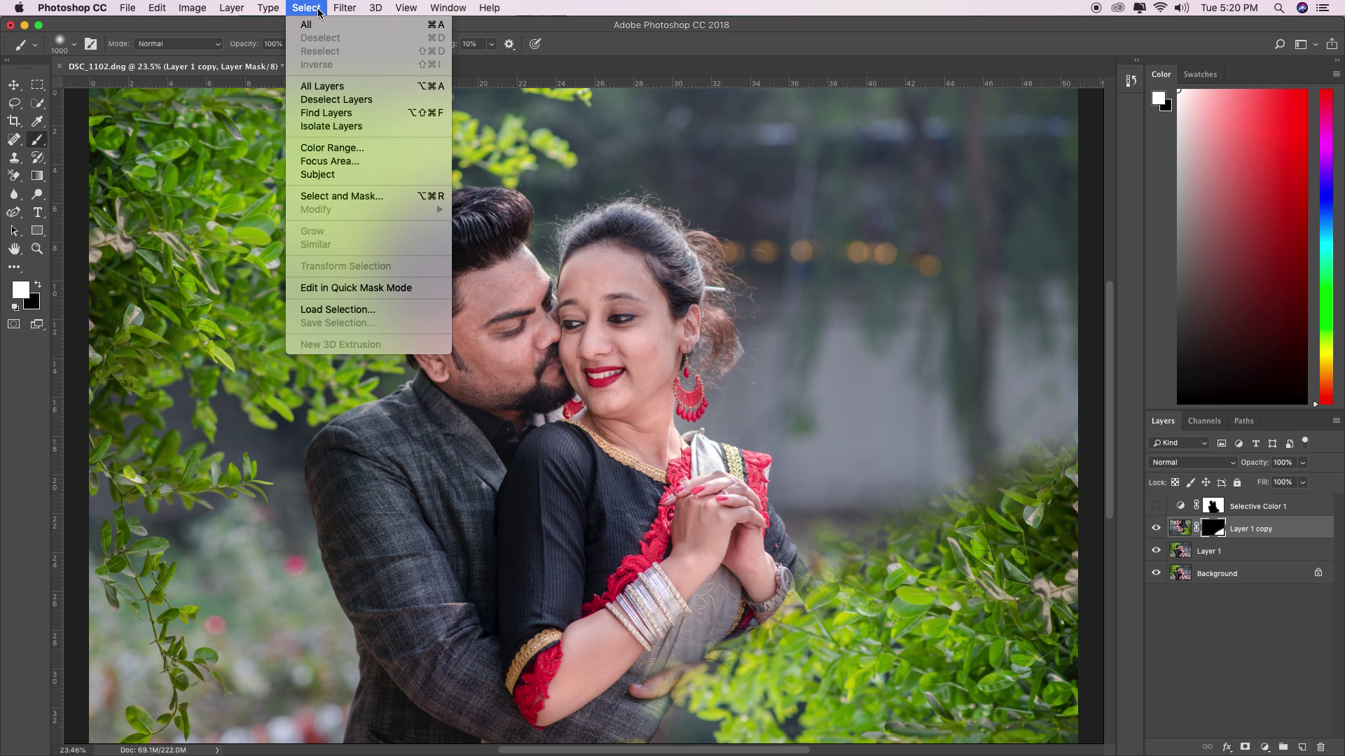
mouse_move(424, 174)
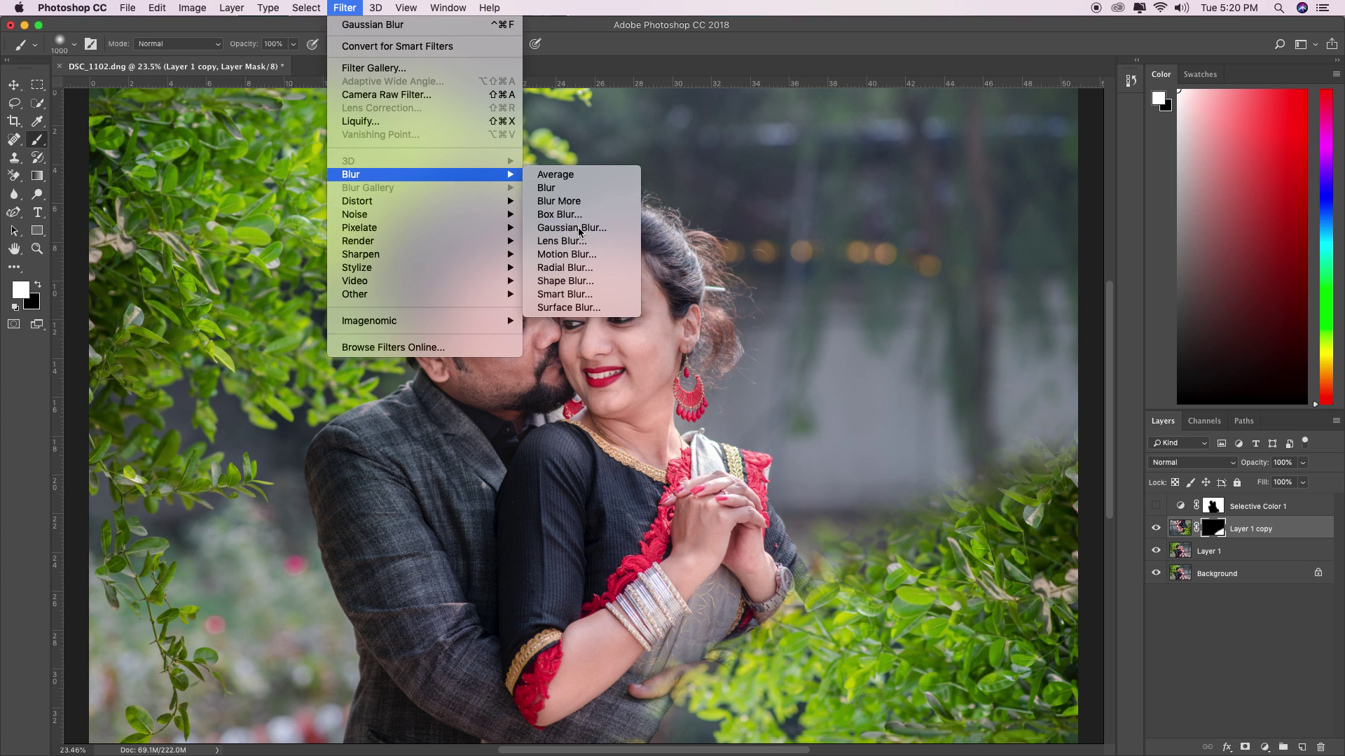
left_click(567, 228)
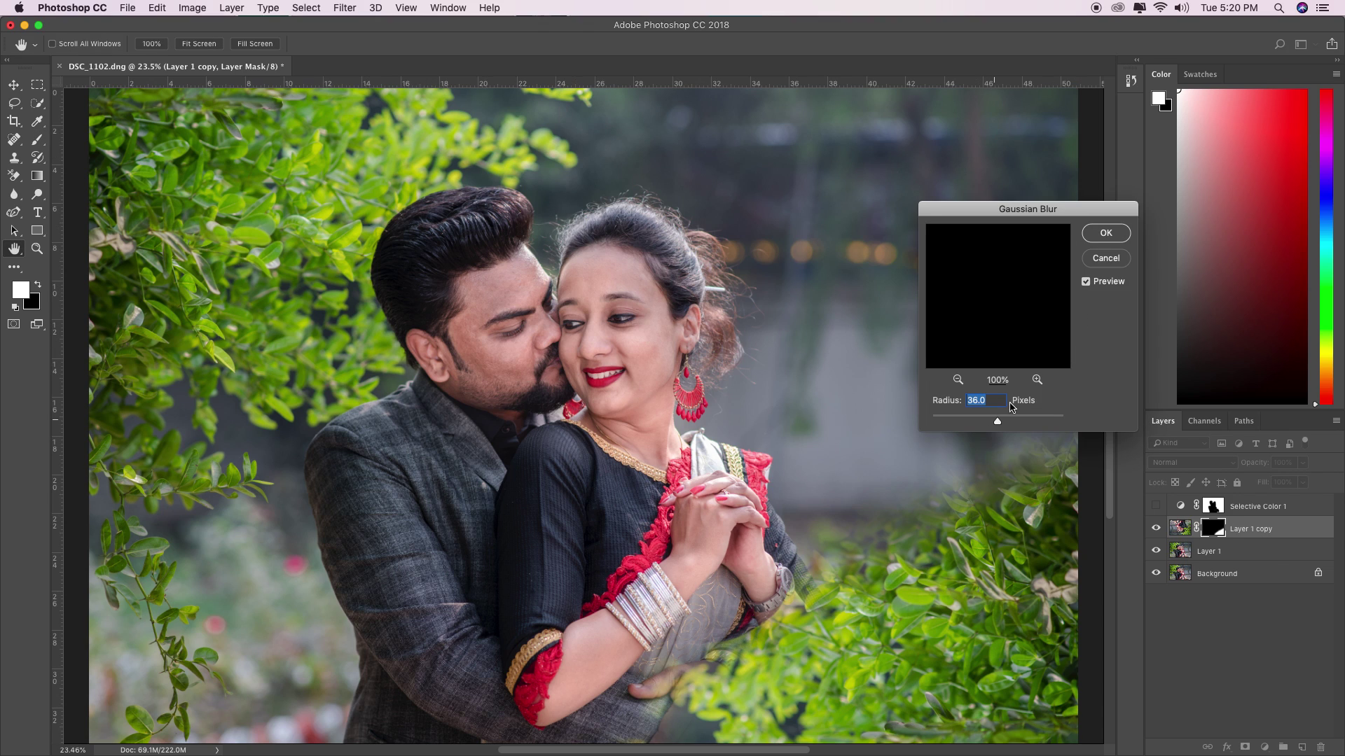
key("Return")
key("b")
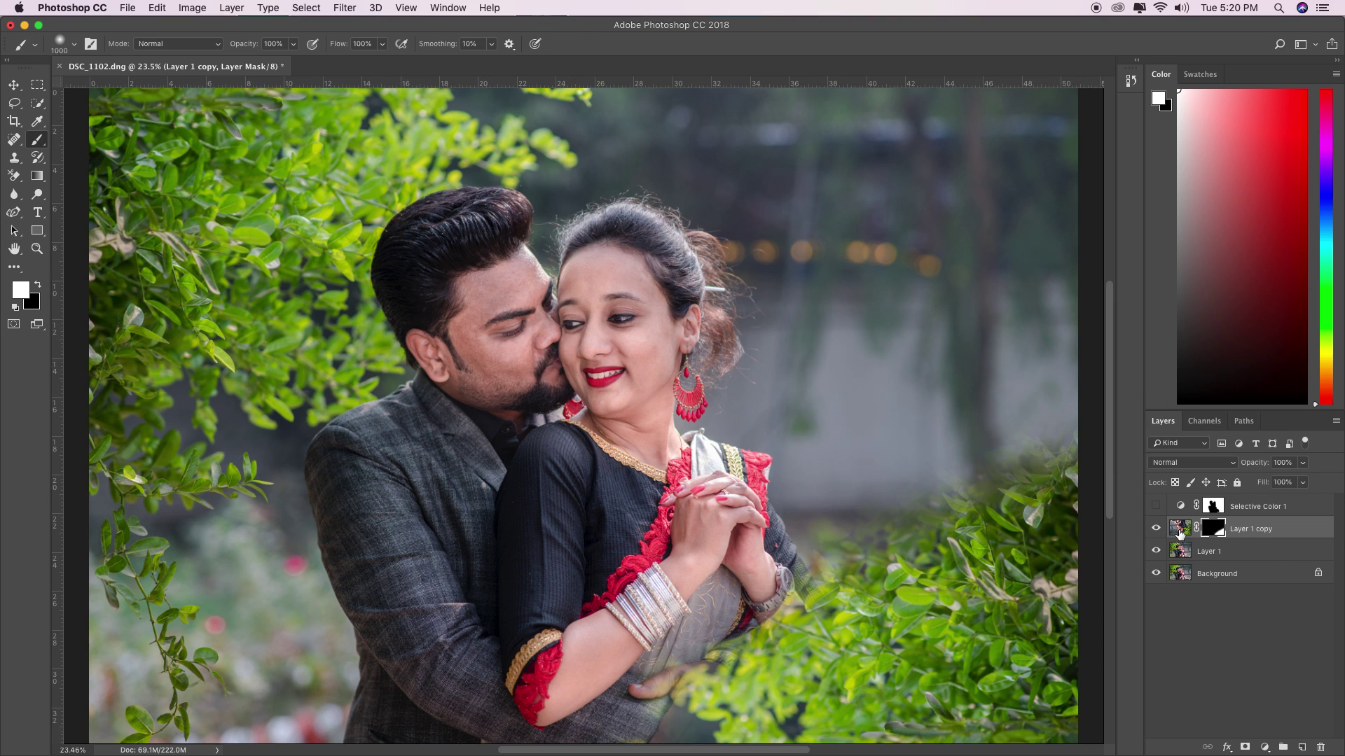
left_click(1180, 530)
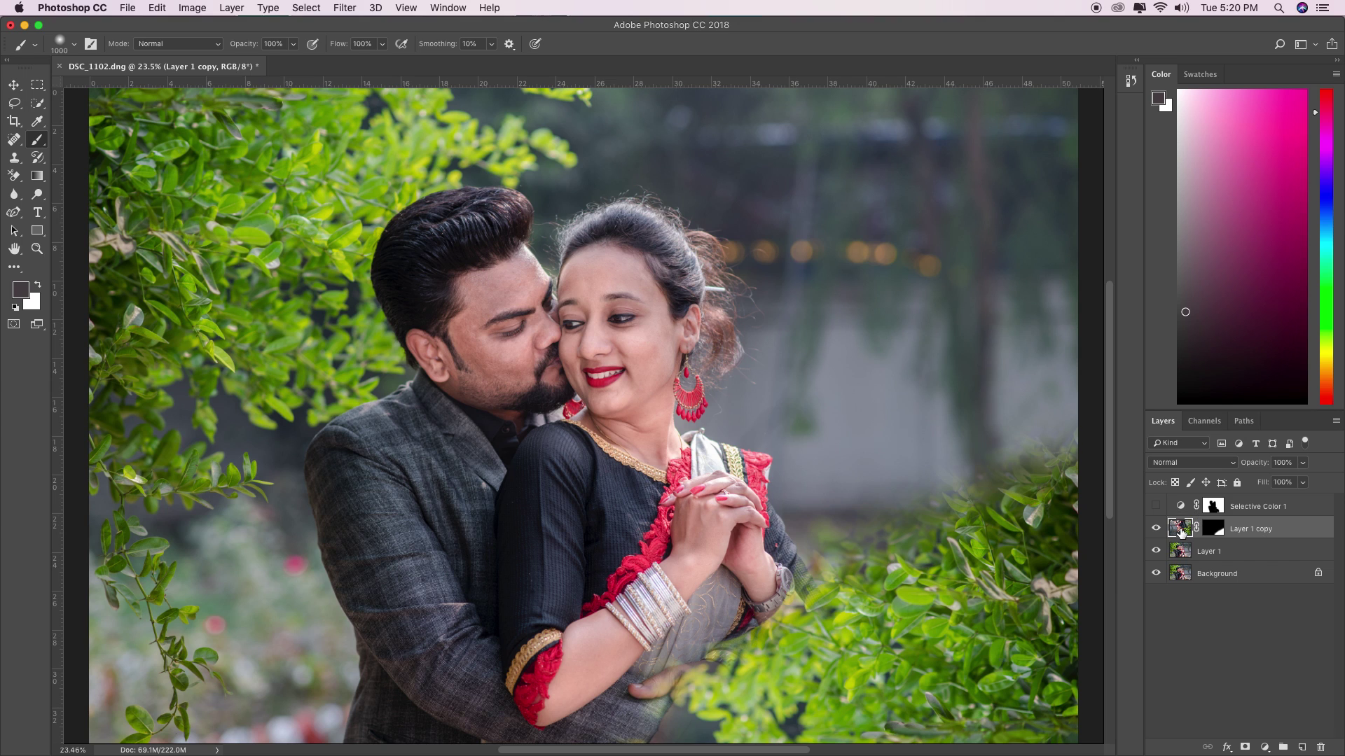
Apply a 150.1-pixel Gaussian Blur to the flipped foliage on Layer 1 copy
left_click(339, 7)
mouse_move(420, 174)
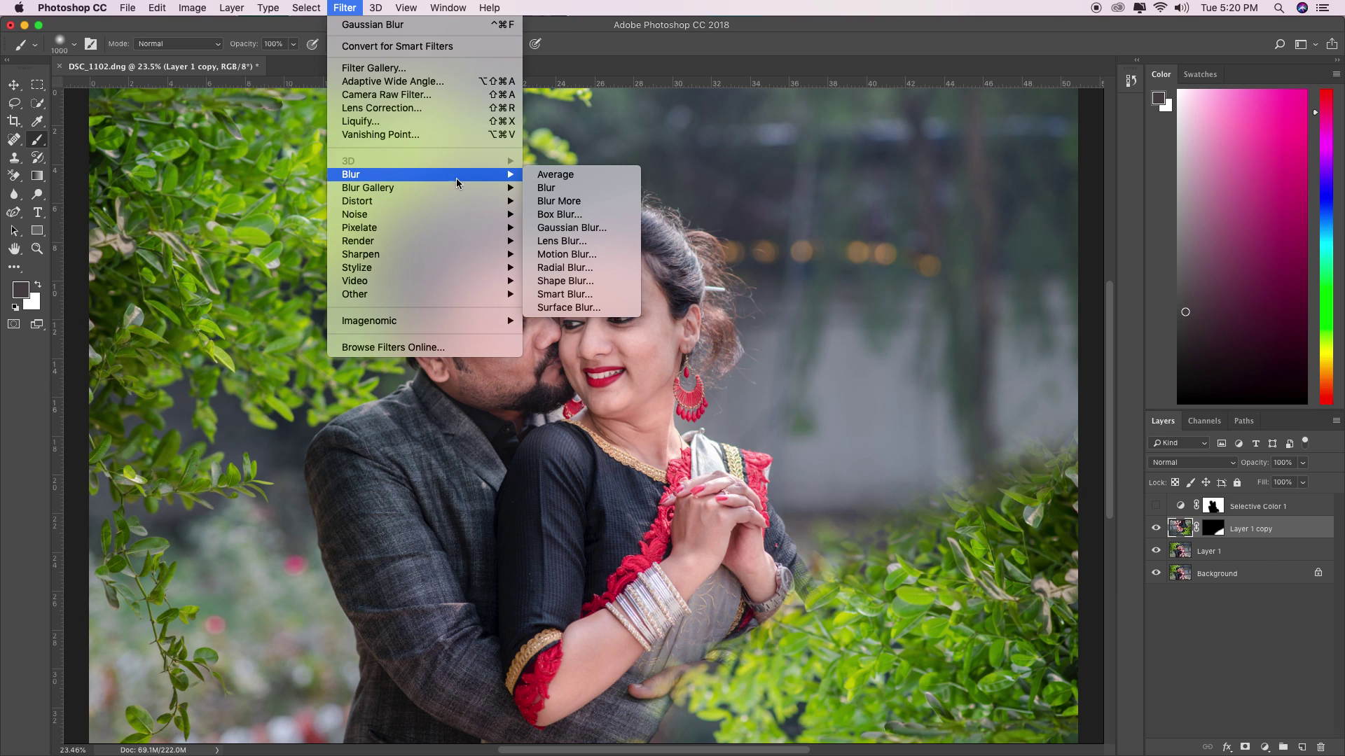
left_click(566, 227)
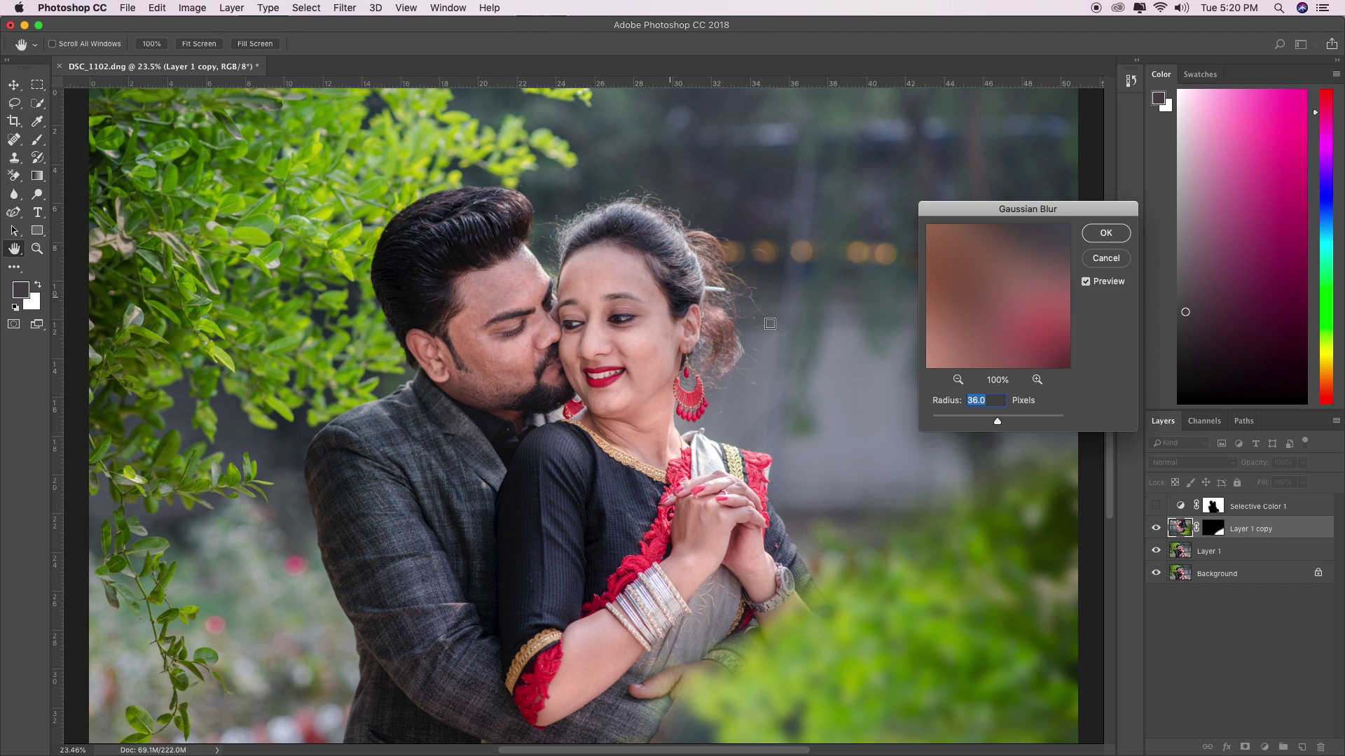
left_click_drag(998, 421, 1034, 423)
left_click_drag(1035, 423, 1029, 424)
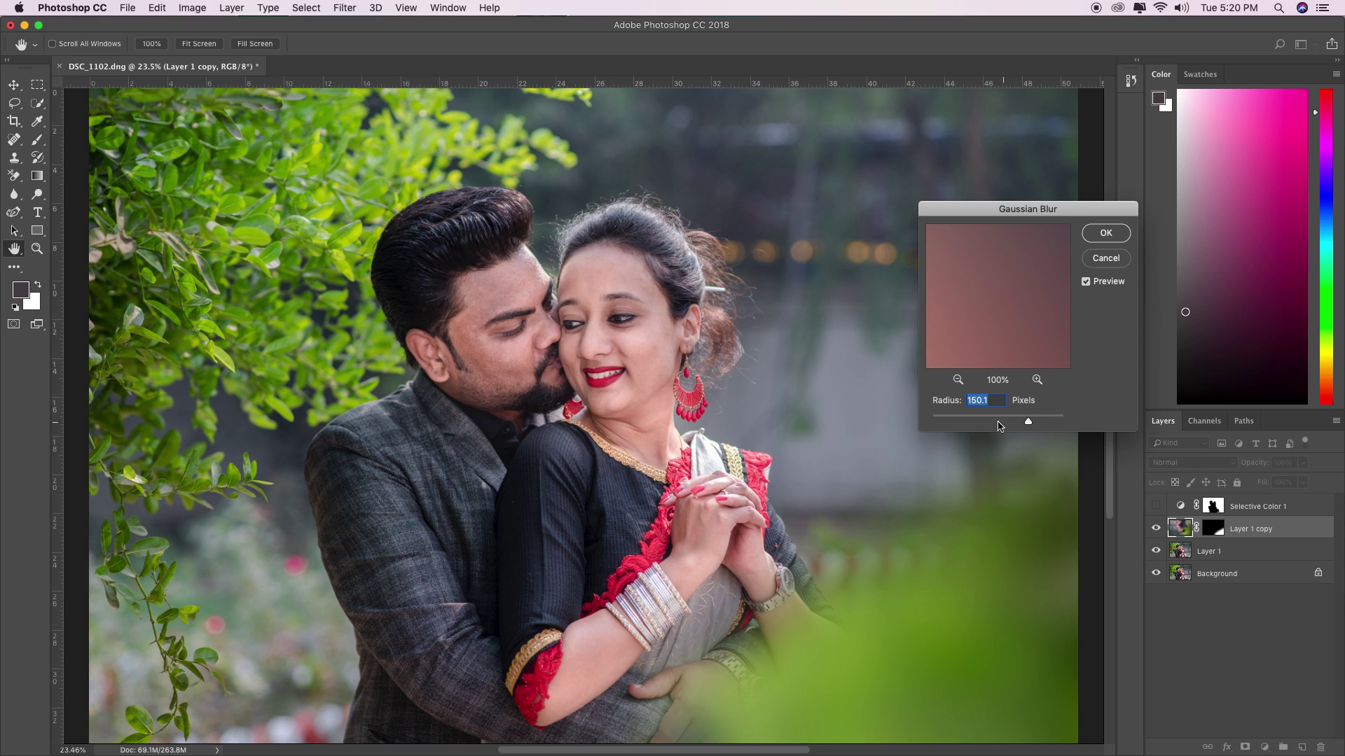
left_click(1099, 238)
key("b")
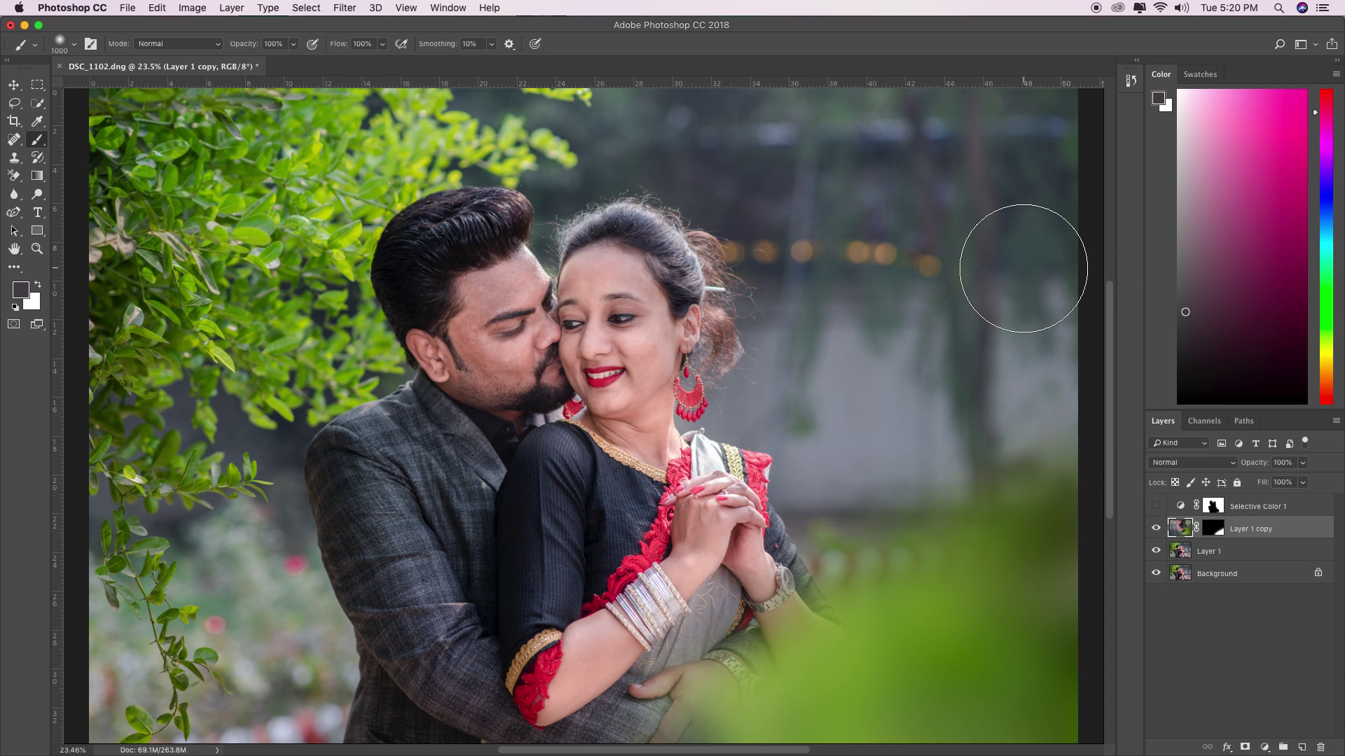
left_click(14, 85)
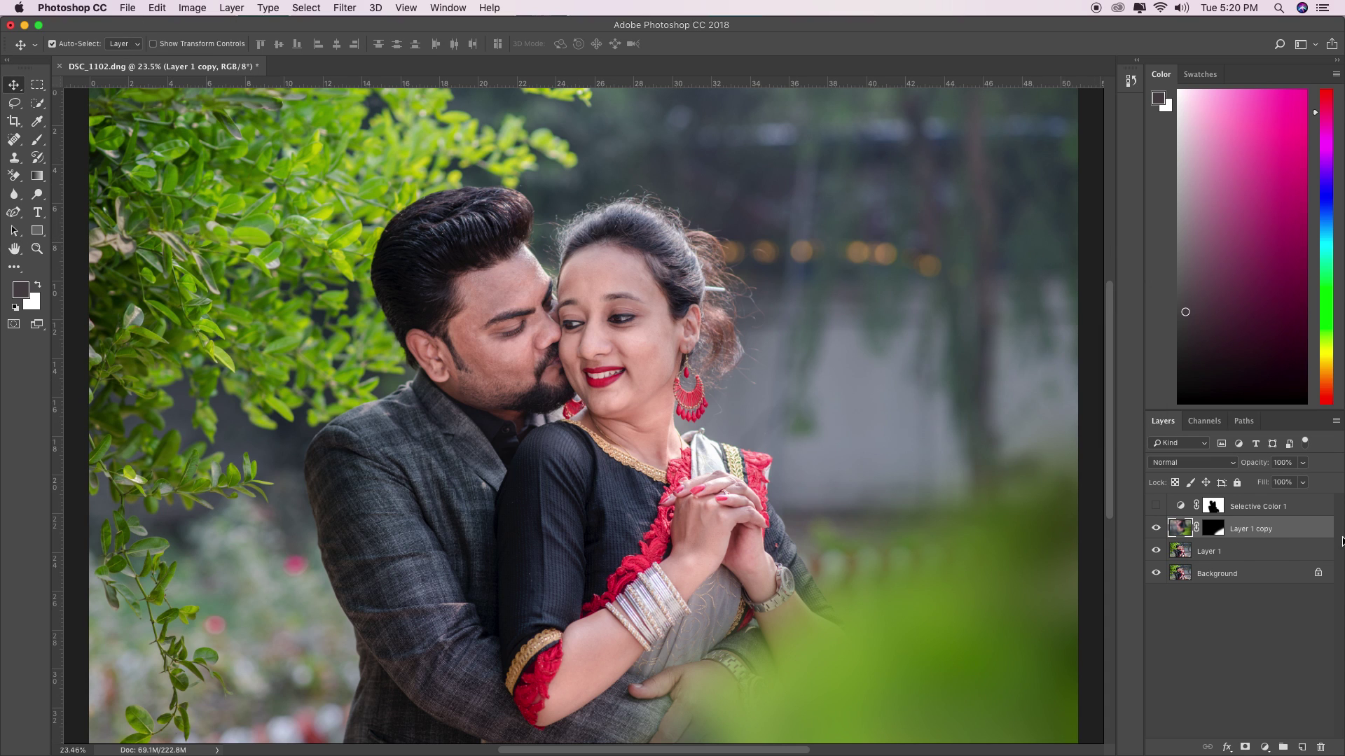
Show Selective Color 1 and paint white on its mask over the blurred leaves near the hands
left_click(1157, 506)
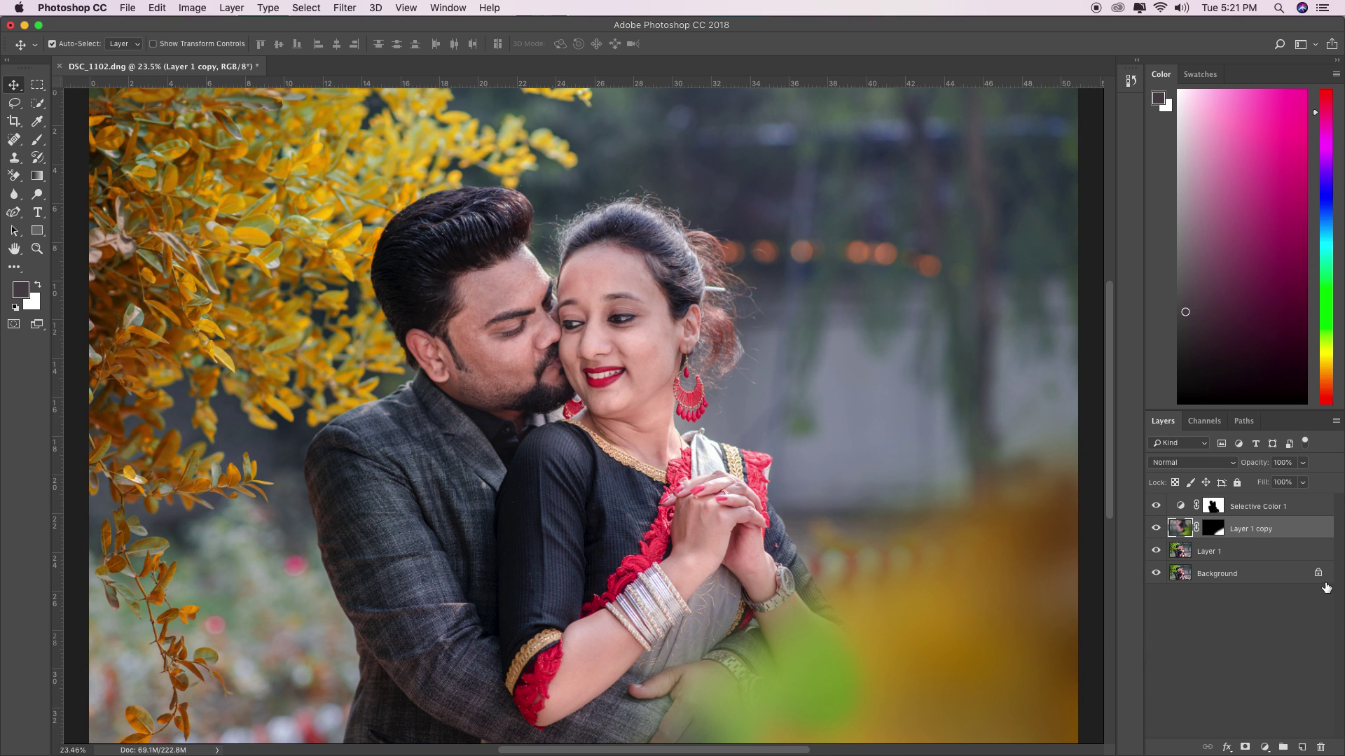
left_click(1220, 509)
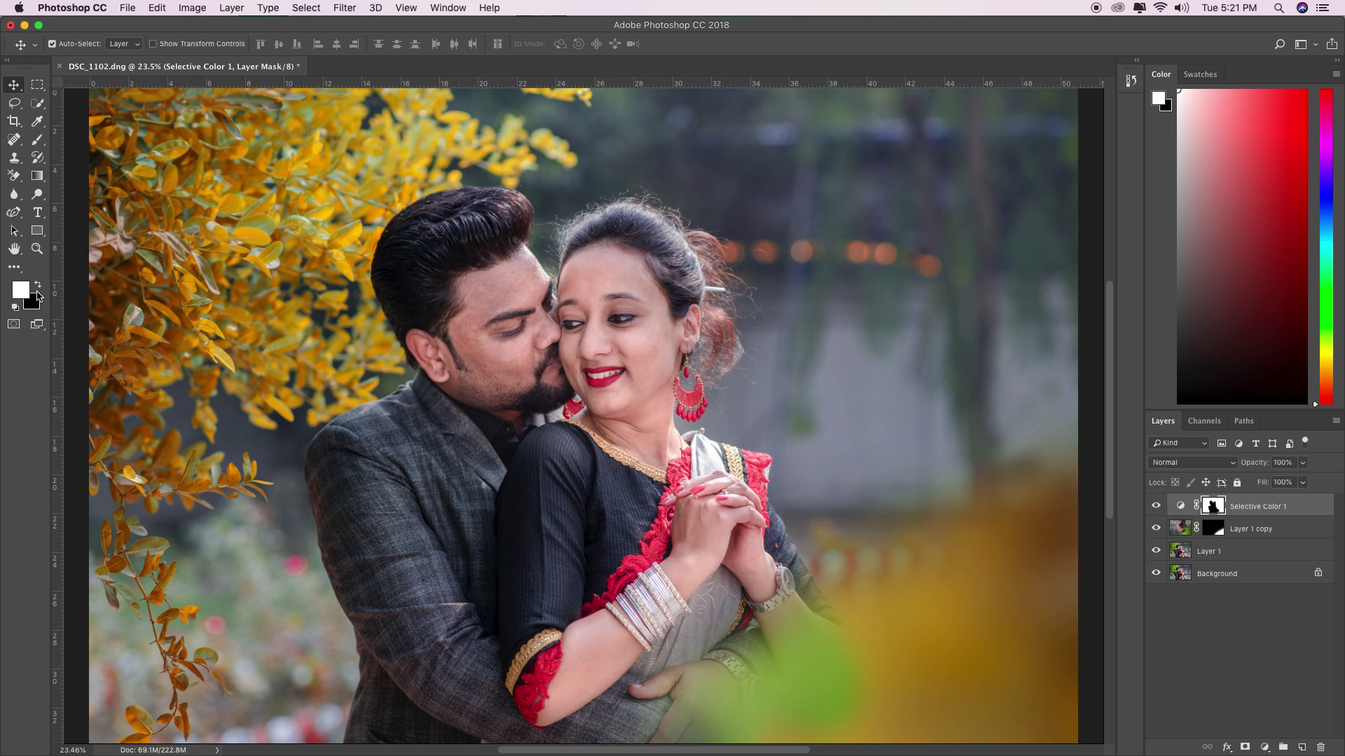
left_click(39, 290)
left_click(37, 140)
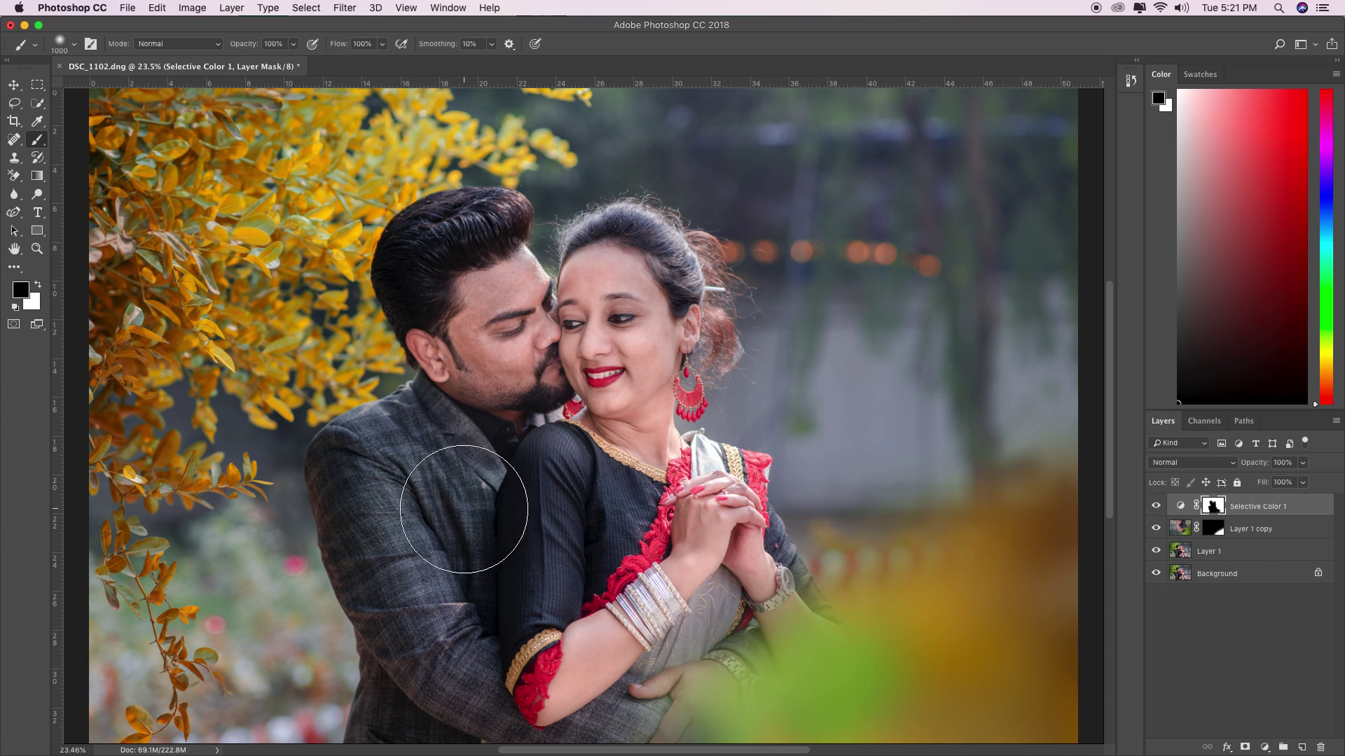
left_click(38, 288)
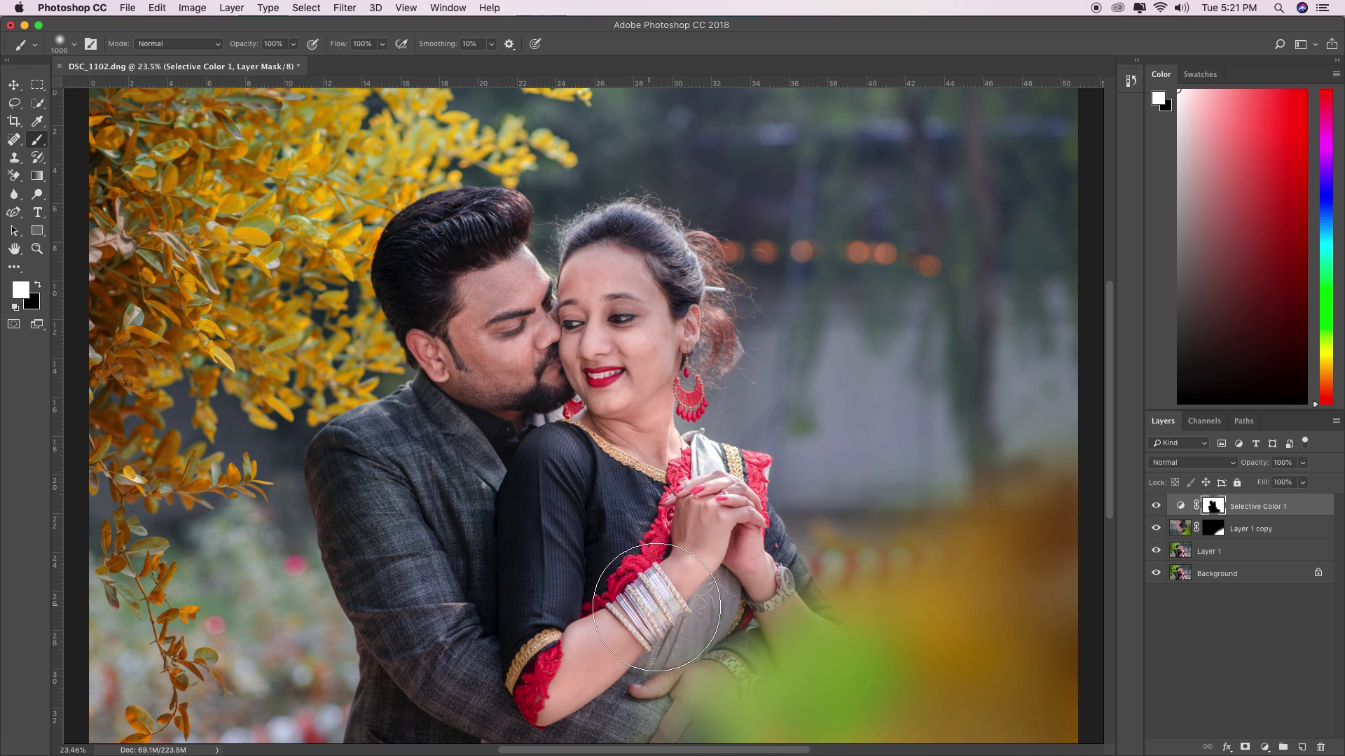
mouse_move(837, 679)
left_mouse_down()
mouse_move(759, 709)
mouse_move(771, 717)
left_mouse_up()
left_click(37, 248)
right_click(755, 360)
left_click(779, 368)
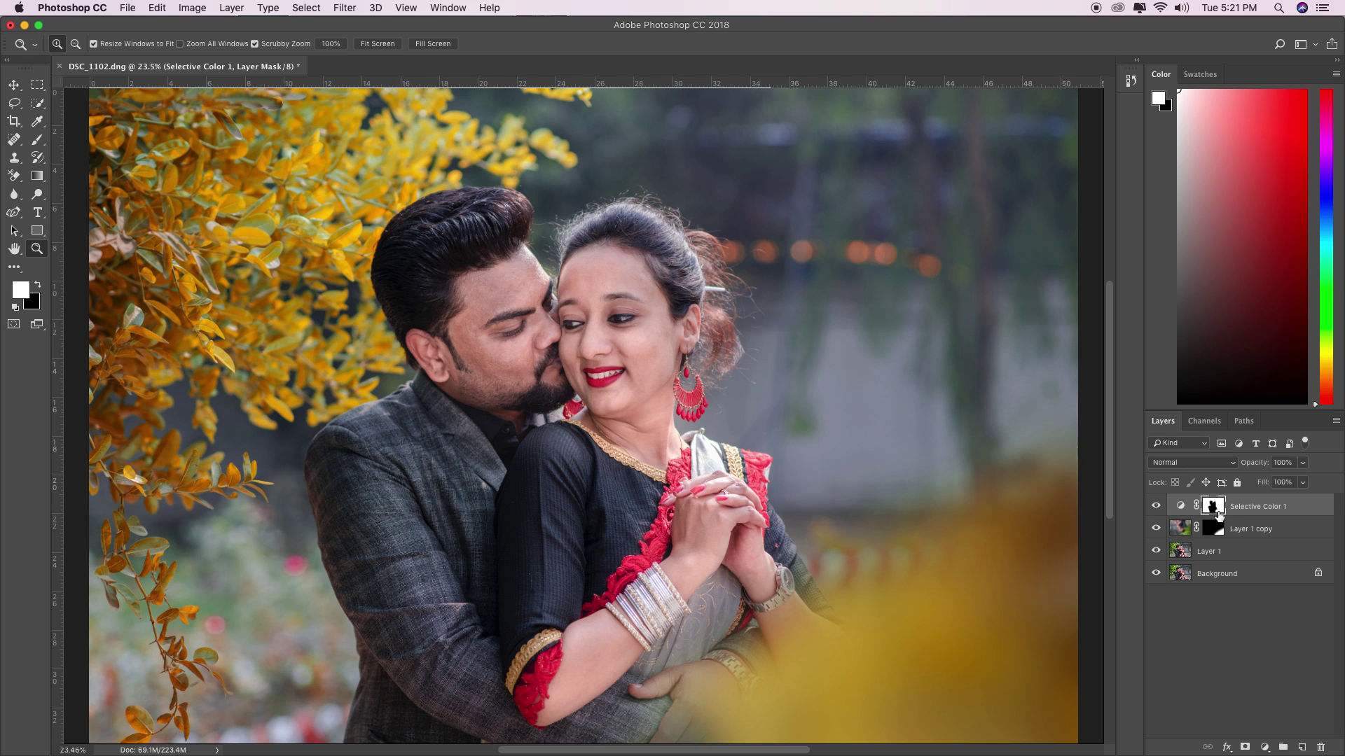
left_click(1234, 554)
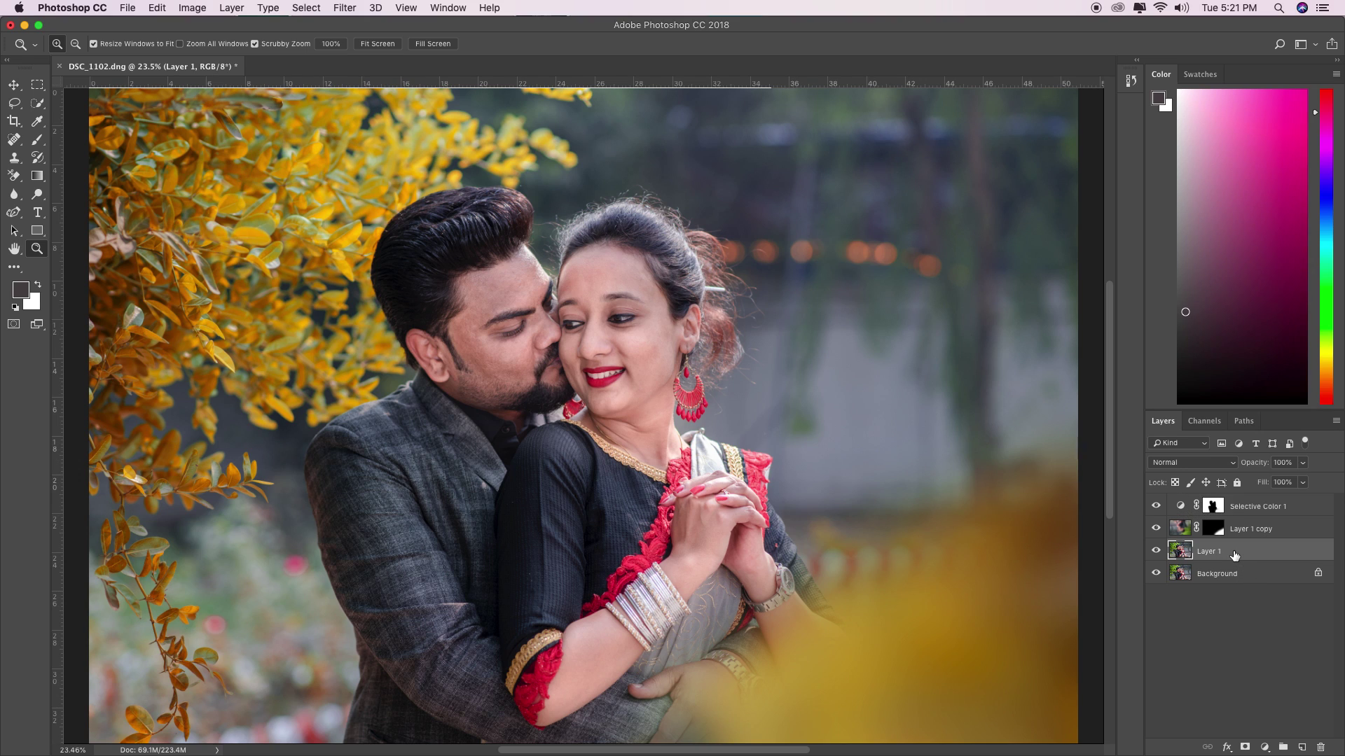
mouse_move(633, 348)
left_mouse_down()
mouse_move(704, 361)
mouse_move(675, 360)
left_mouse_up()
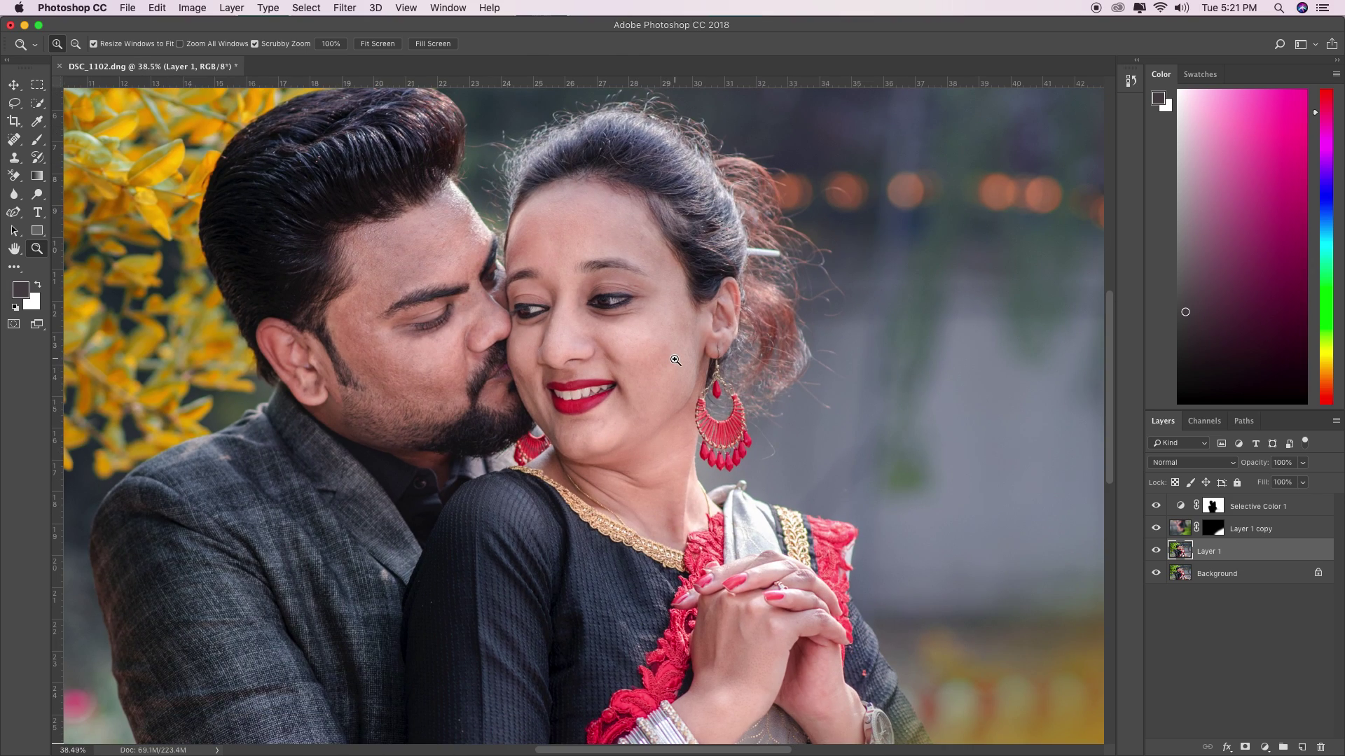
right_click(653, 350)
left_click(683, 362)
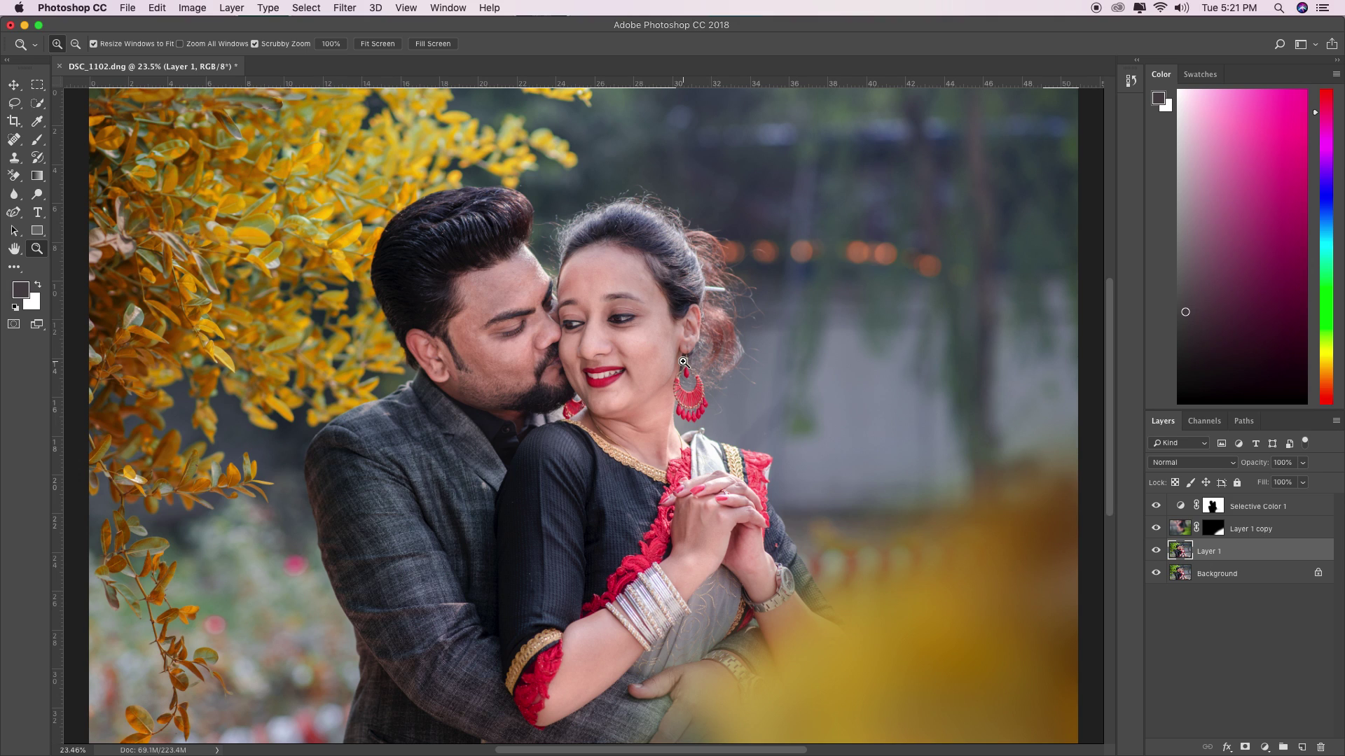
left_click(1182, 507)
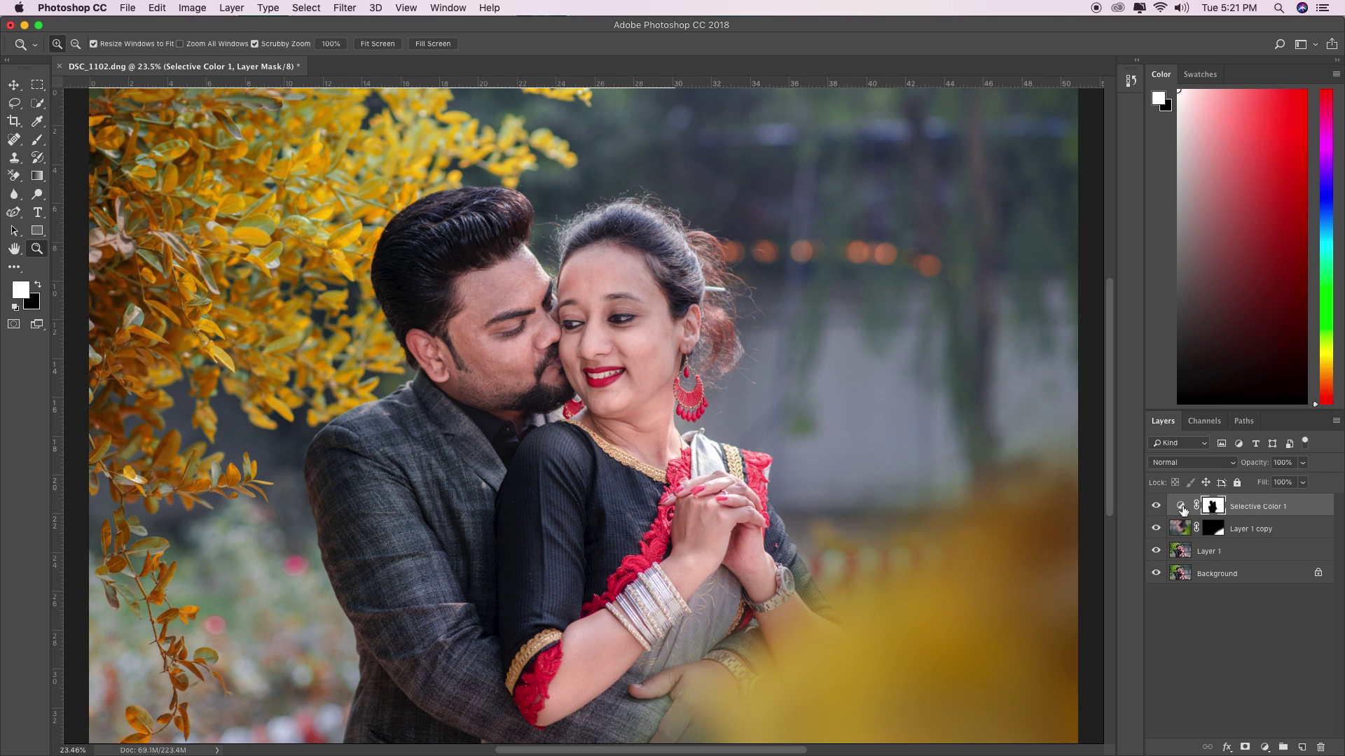
double_click(1181, 507)
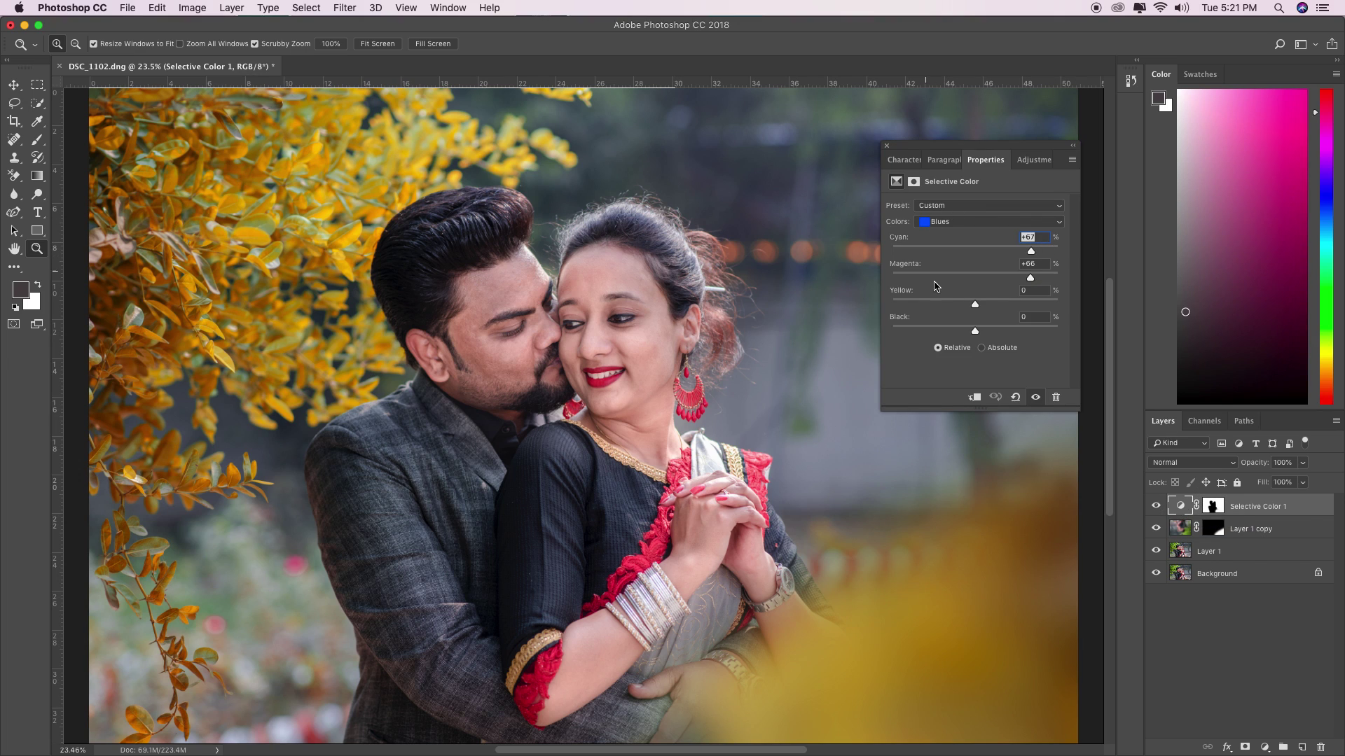
Set Selective Color Yellows to Magenta +40 with Cyan eased above -100, then close Properties
left_click(1003, 221)
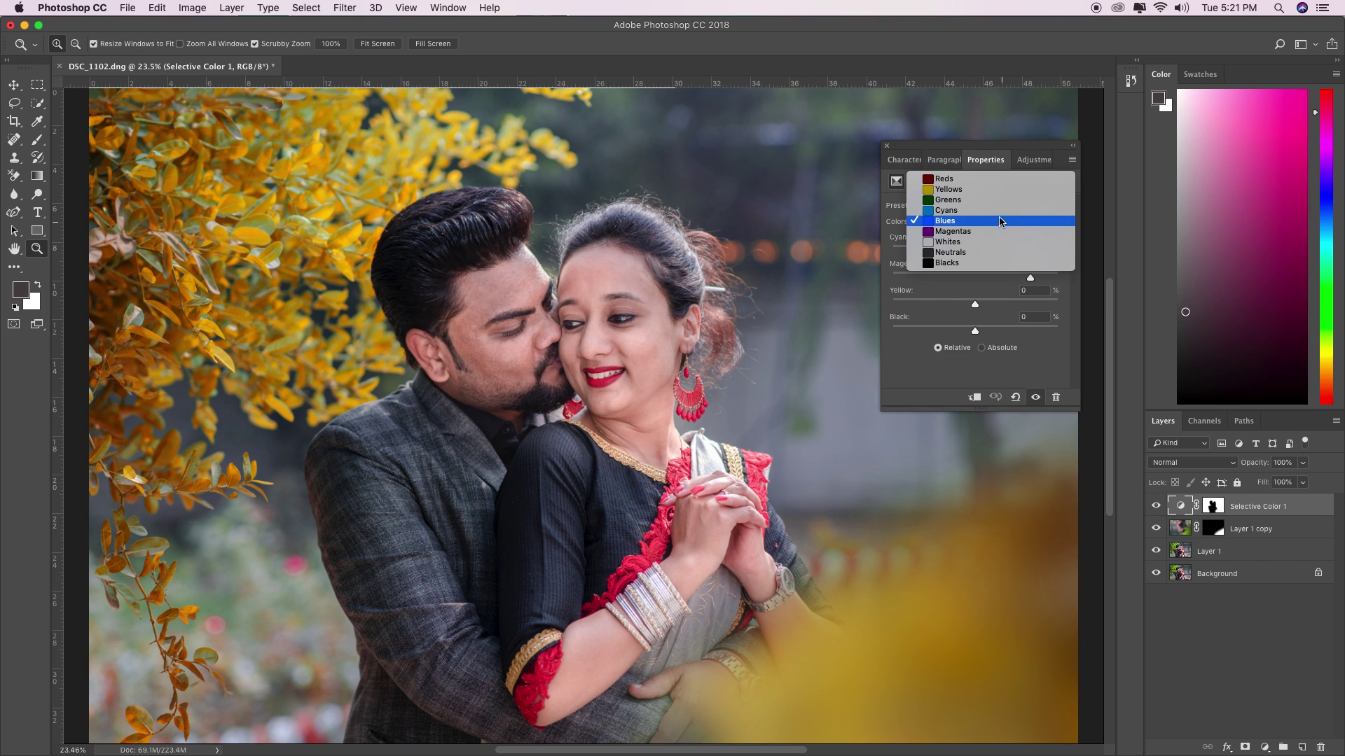
left_click(991, 190)
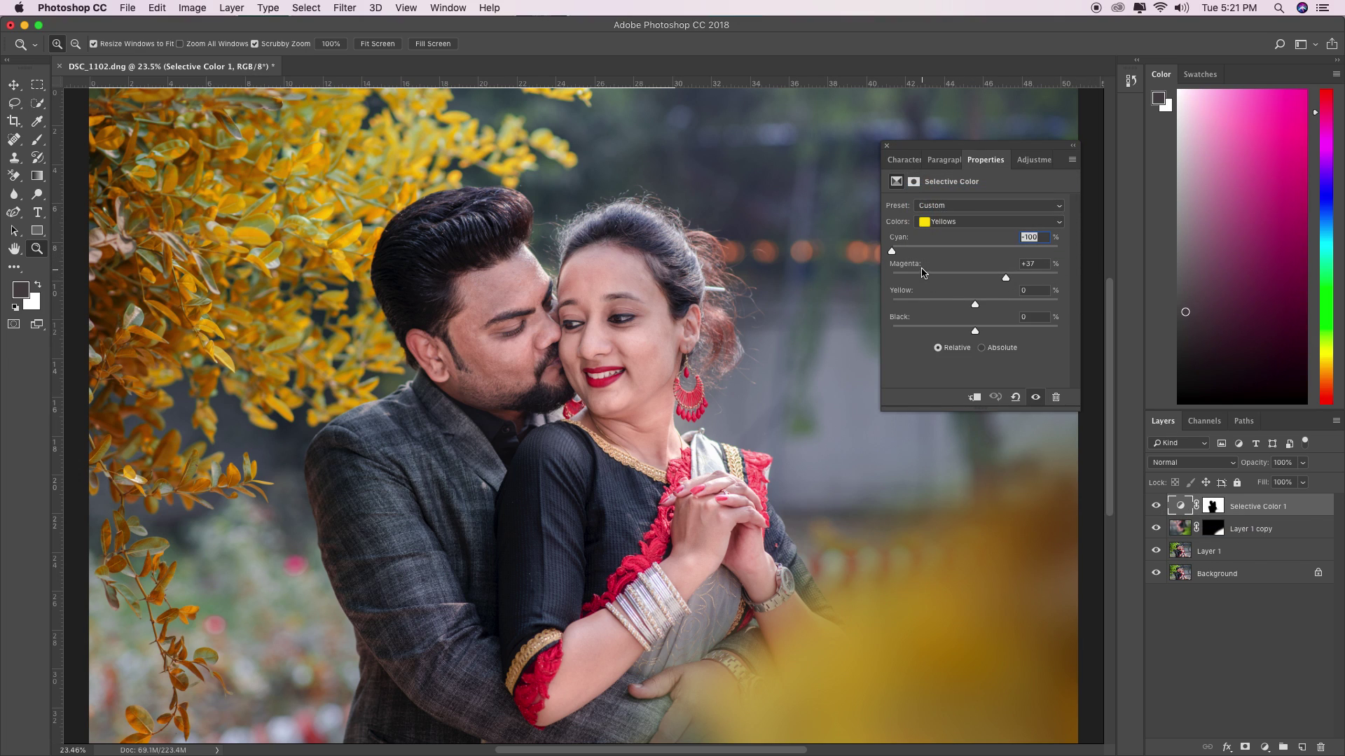
mouse_move(1006, 277)
left_mouse_down()
mouse_move(1062, 291)
mouse_move(1008, 287)
left_mouse_up()
mouse_move(892, 251)
left_mouse_down()
mouse_move(1006, 253)
mouse_move(900, 252)
left_mouse_up()
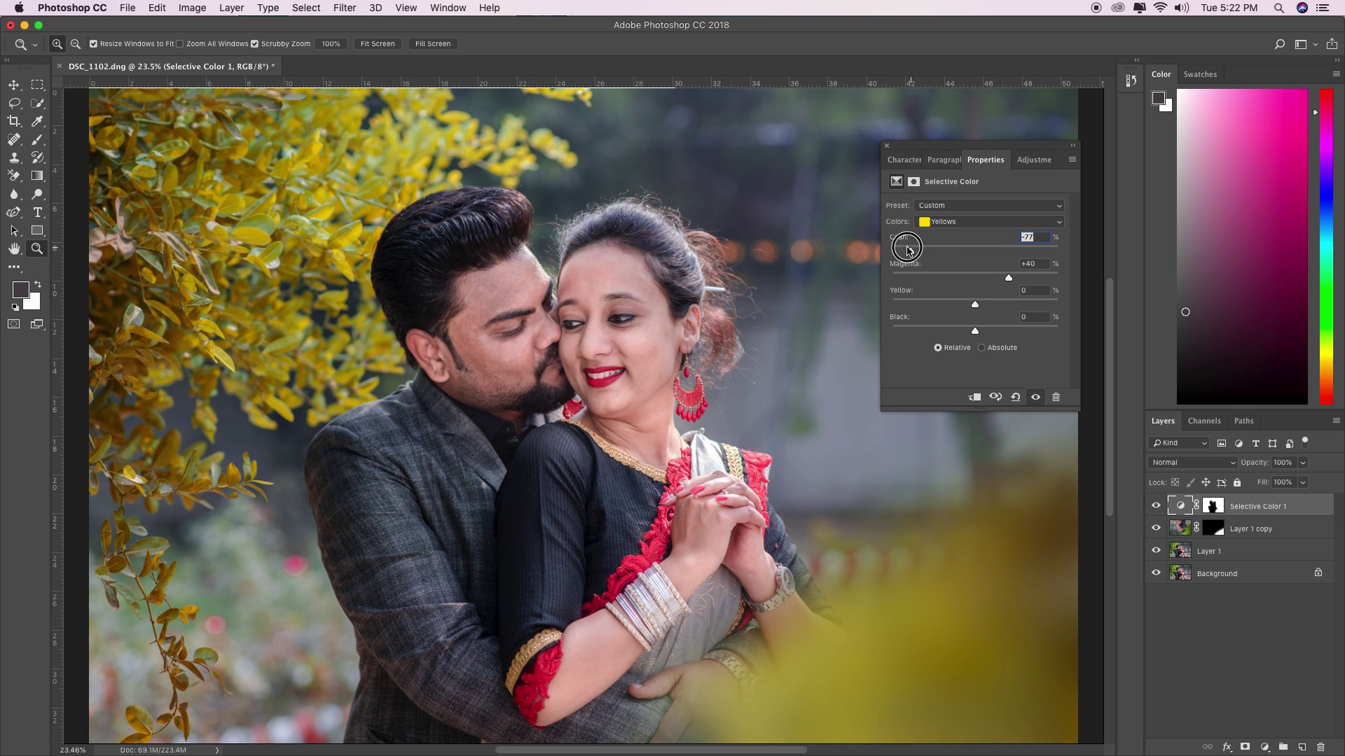
left_click(887, 145)
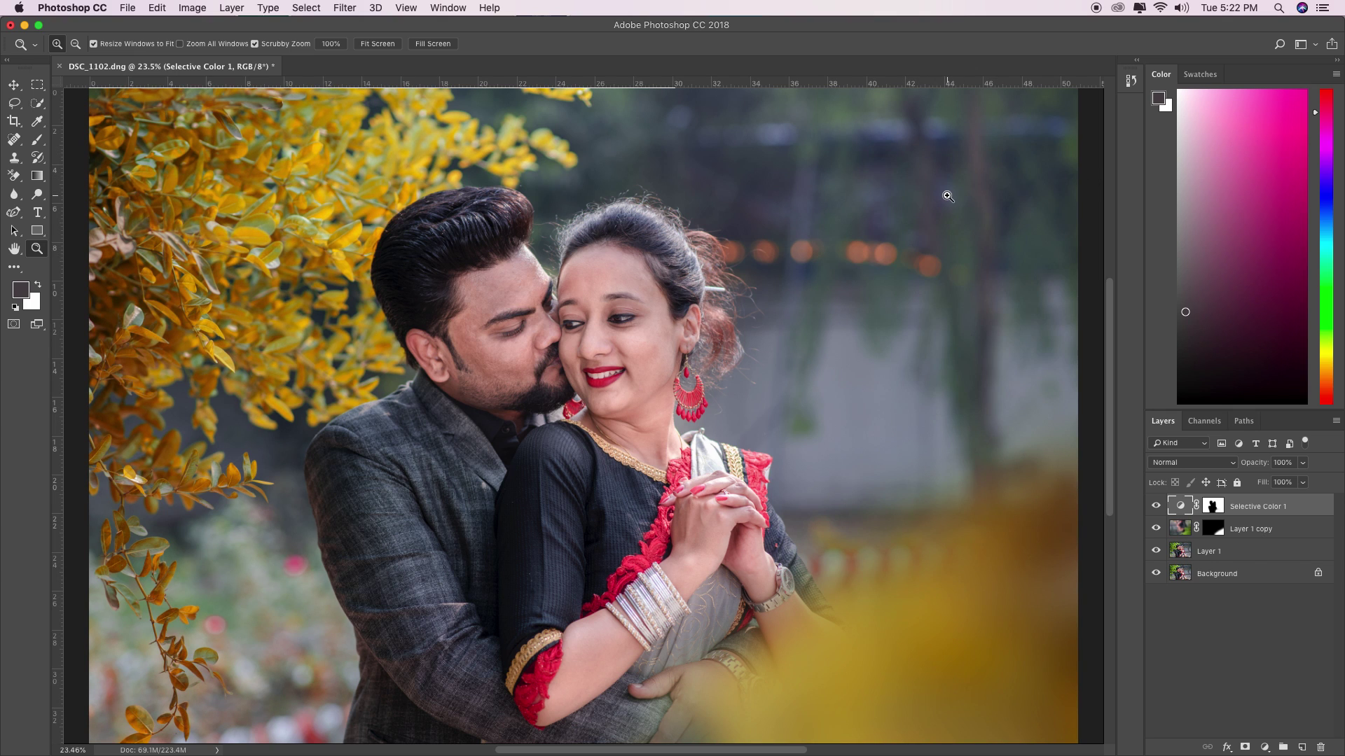